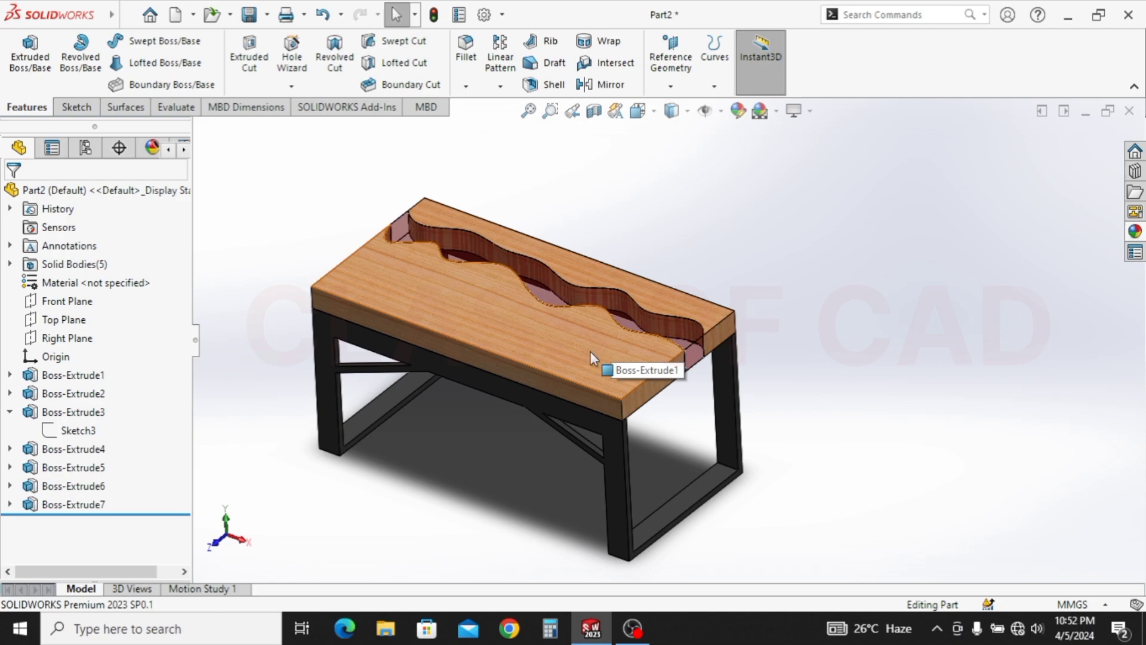
middle_click_drag(438, 384, 454, 365)
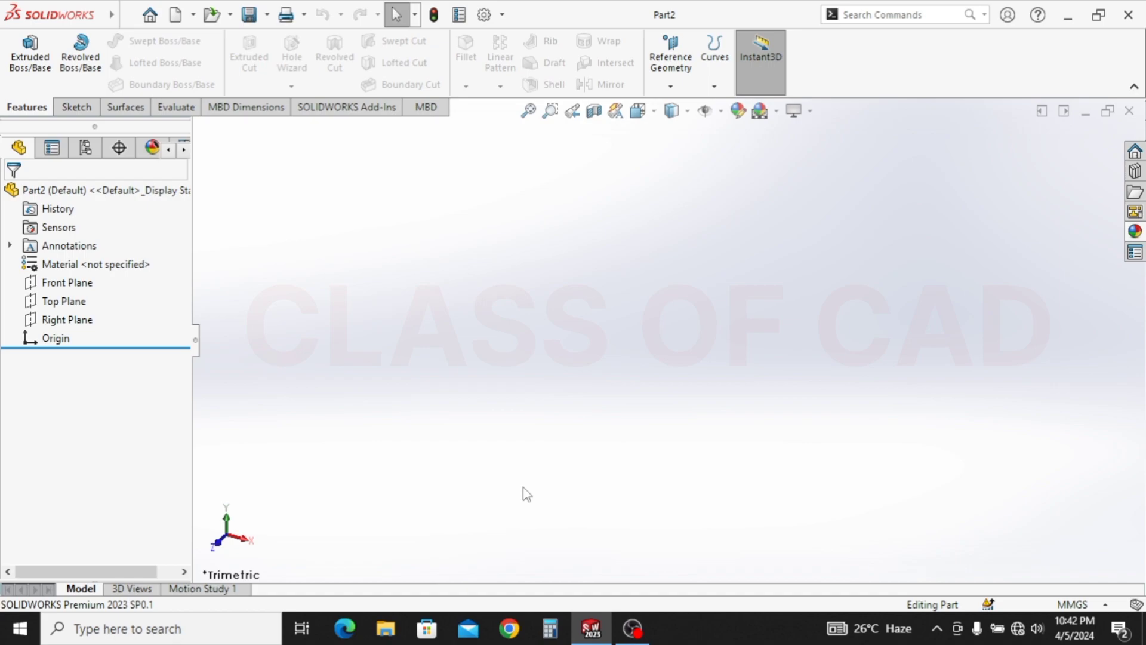
Start a sketch on the Top Plane and draw a center rectangle about 82 mm high, centered on the origin
left_click(62, 301)
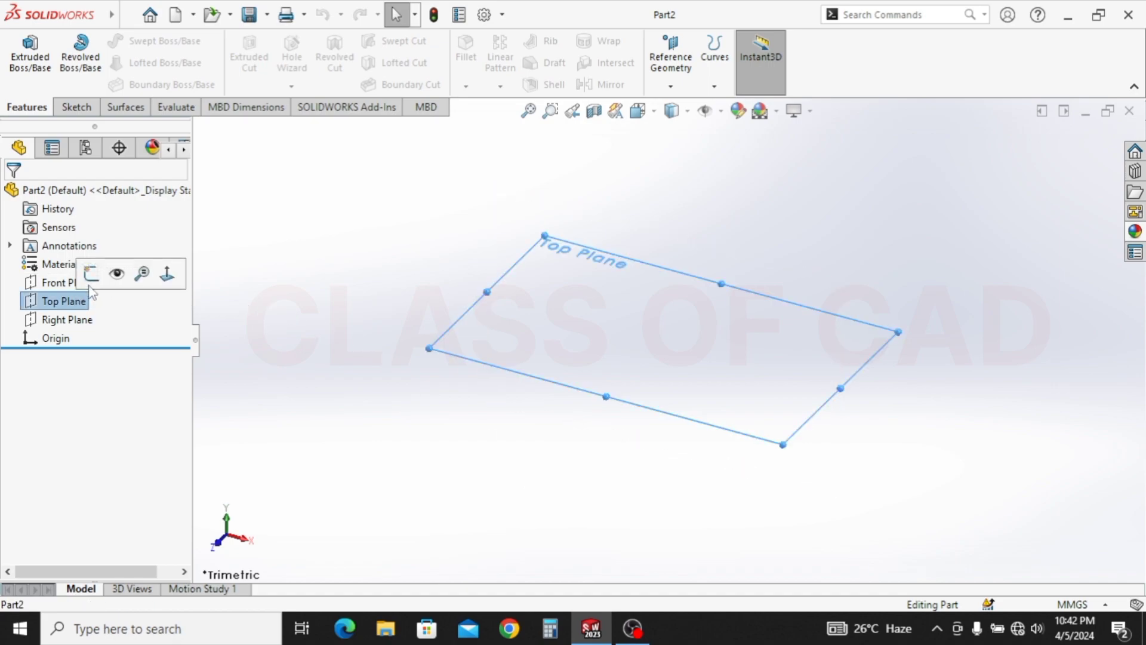
left_click(93, 272)
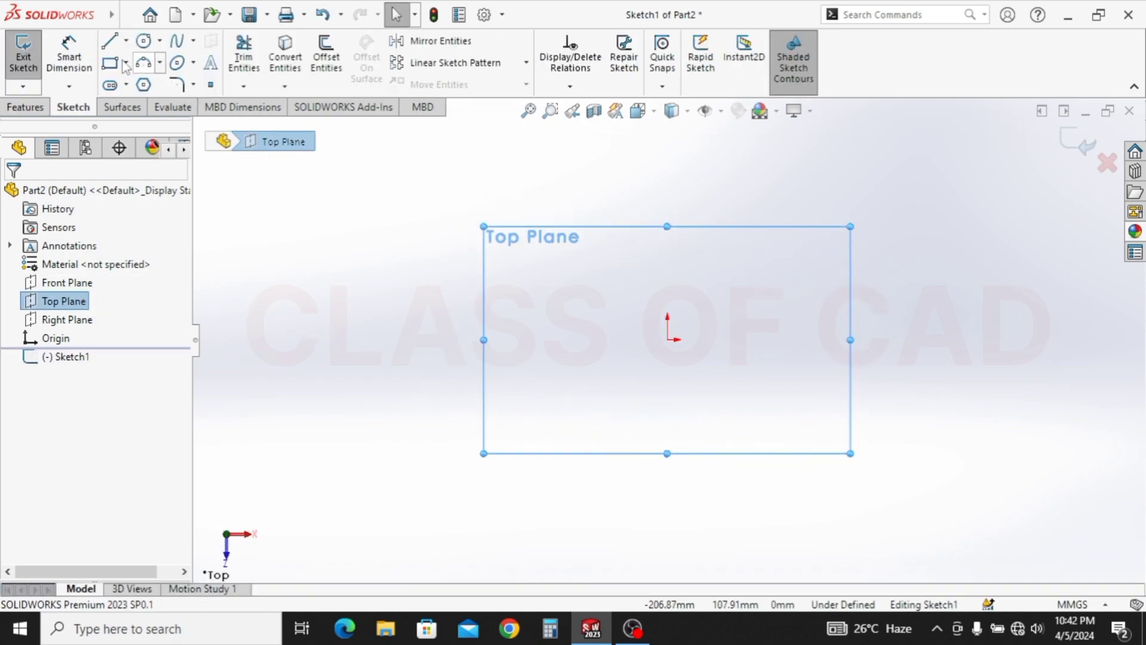
left_click(126, 62)
left_click(150, 105)
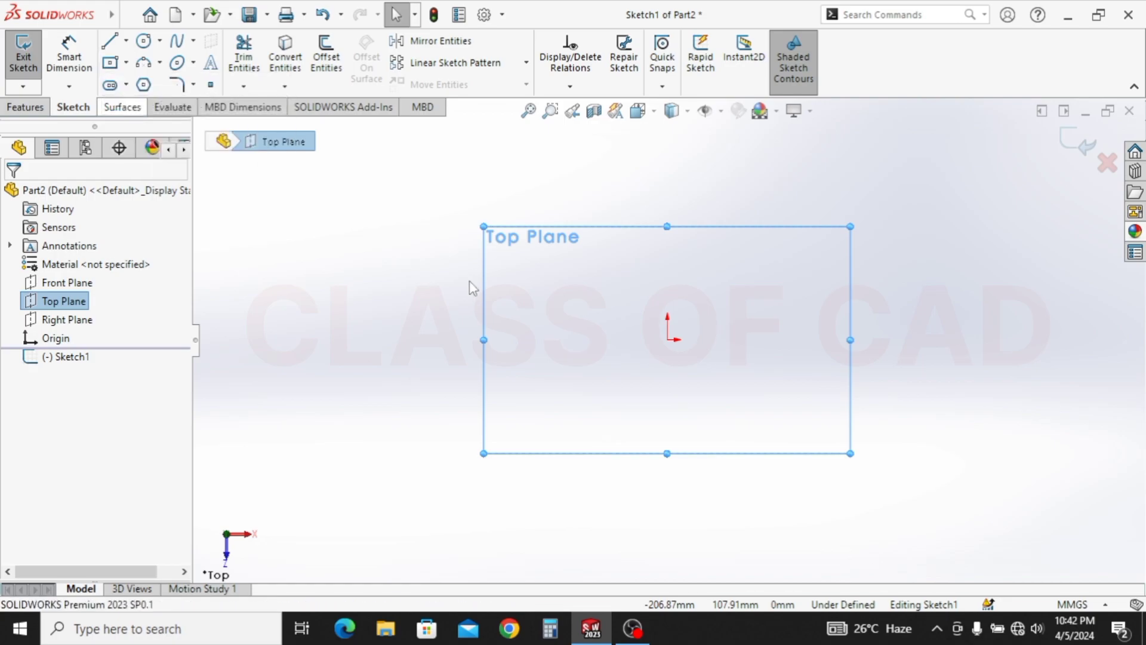
left_click(668, 340)
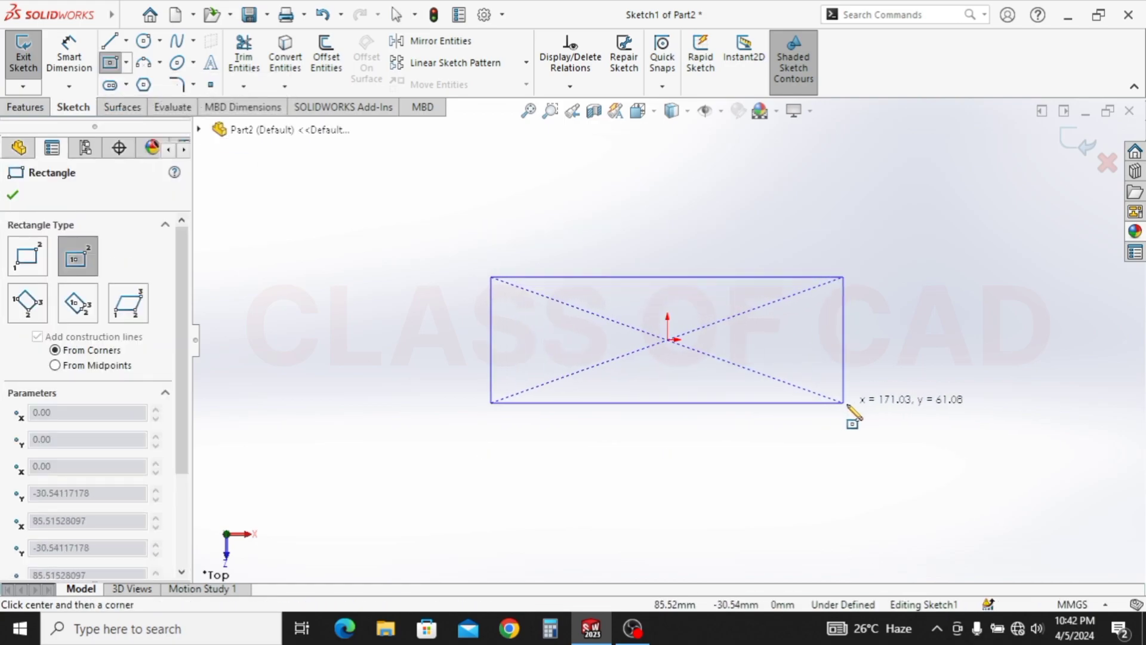
left_click(861, 425)
Dimension the rectangle's height at 50 mm and its width at 120 mm
left_click(69, 58)
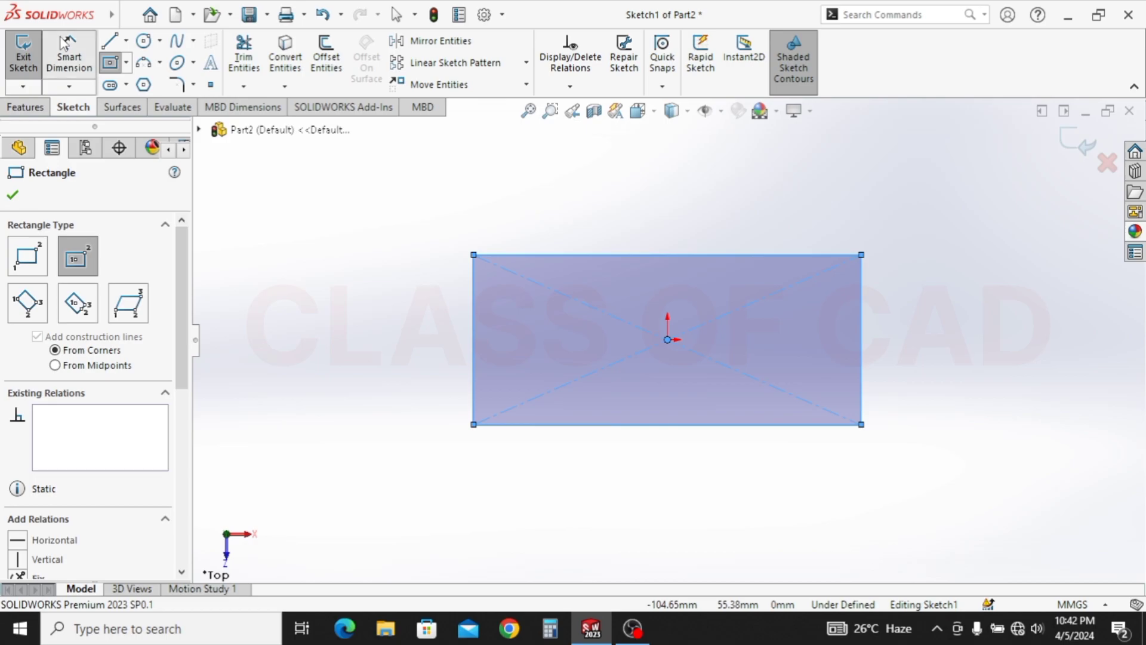
left_click(475, 357)
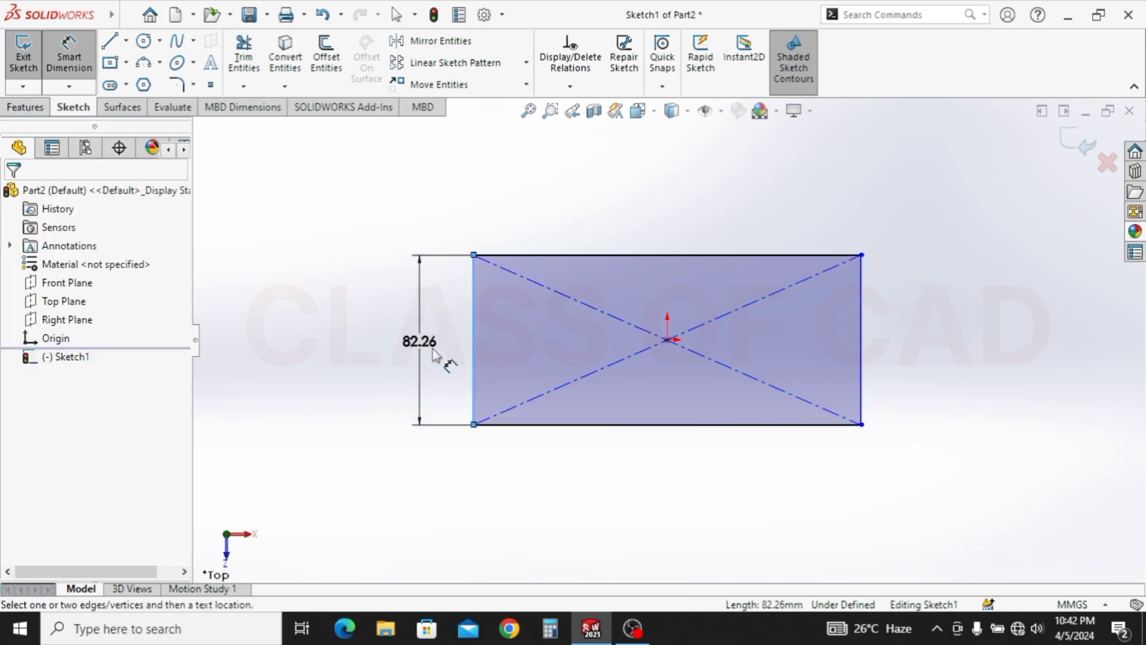
left_click(438, 357)
type("50")
key("Return")
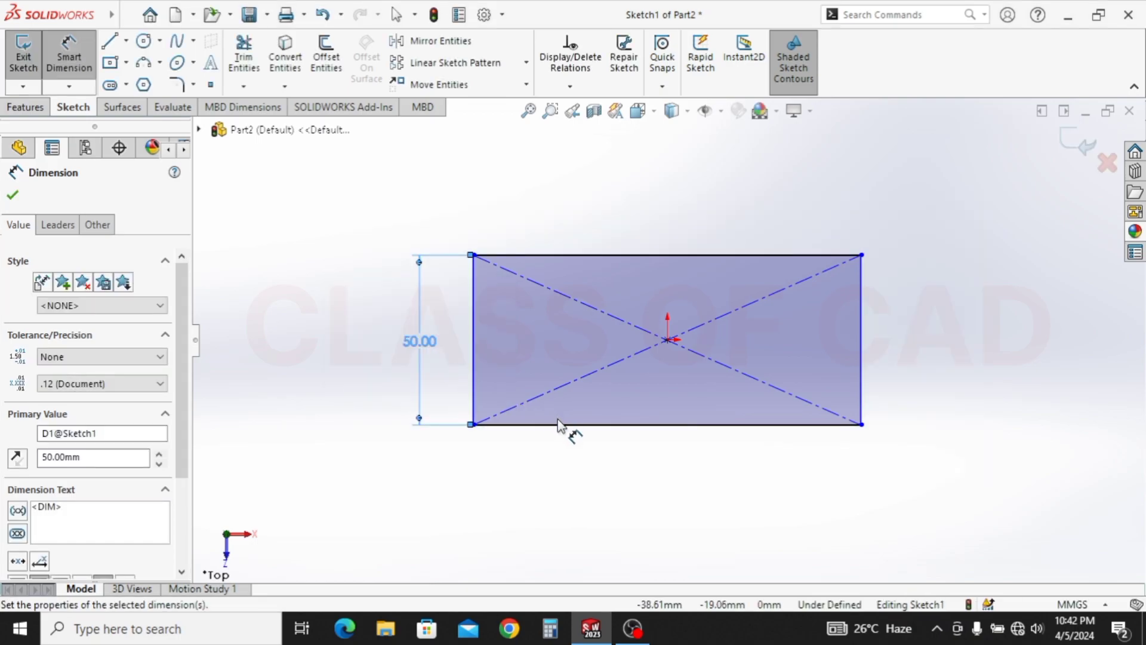
left_click(571, 426)
left_click(623, 486)
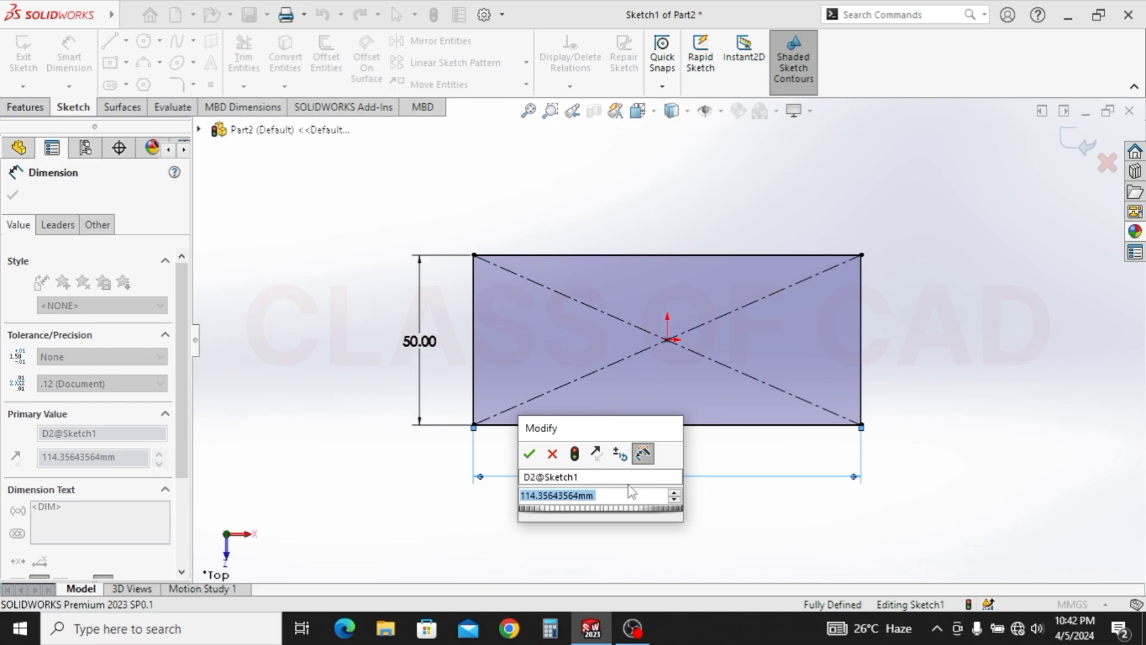
type("120")
key("Return")
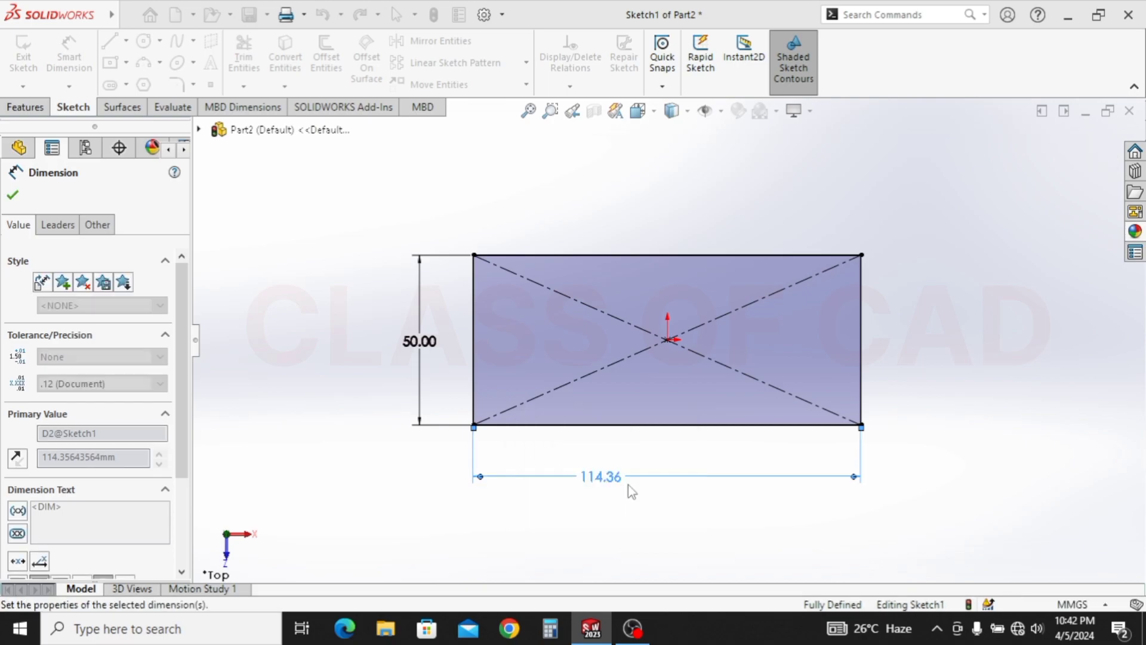
key("Escape")
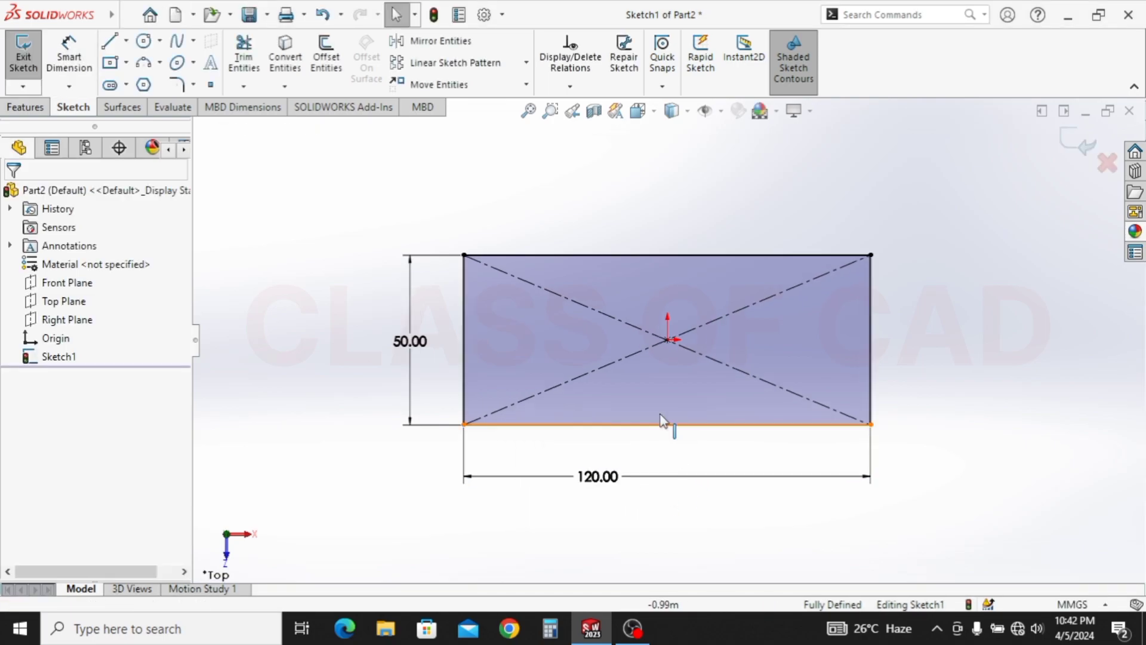
Set the rectangle's height dimension to 60 mm
double_click(410, 341)
type("60")
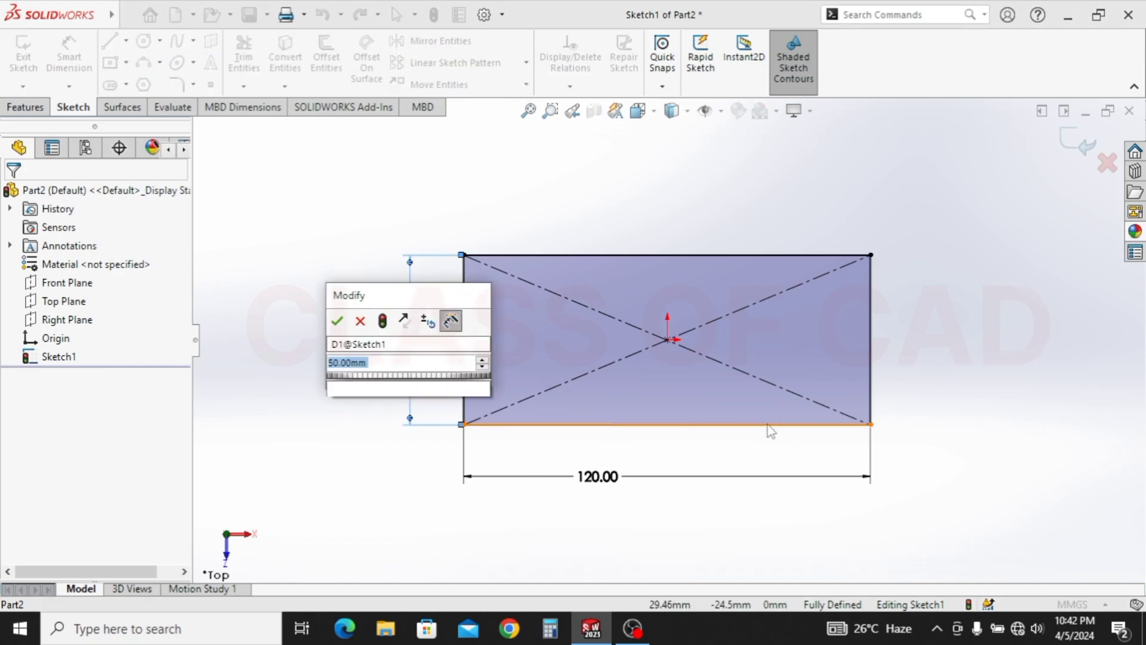
key("Return")
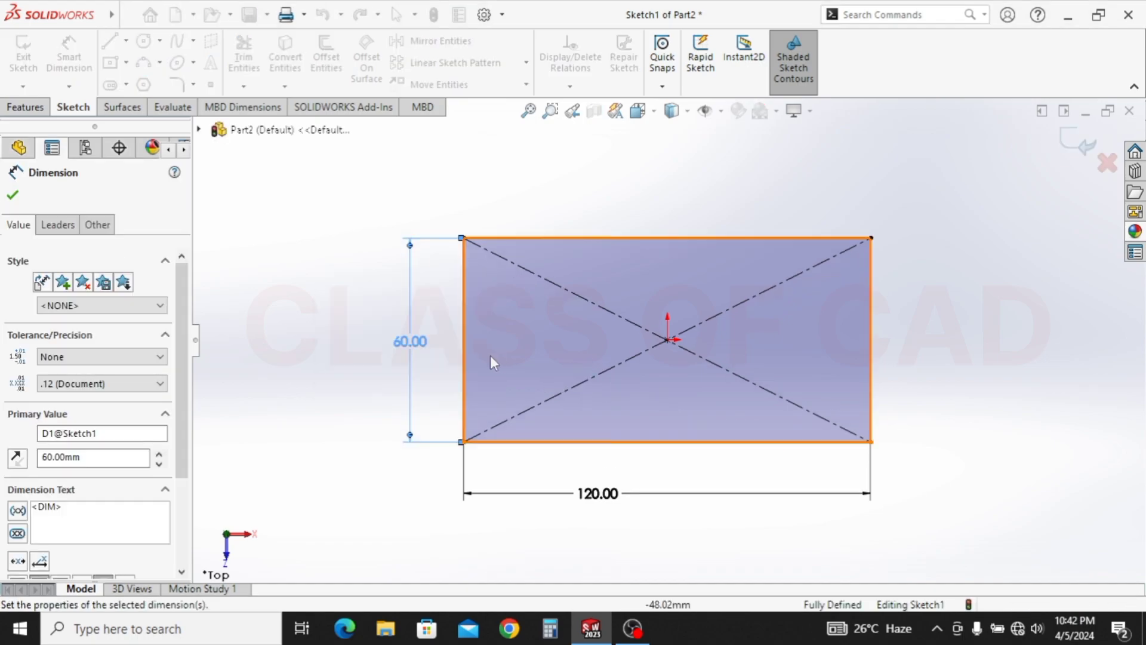
key("Escape")
Sketch a wavy 10-point spline across the rectangle's upper part, from the left edge about 21 mm above the center to the right edge
middle_click_drag(610, 377, 568, 359, "ctrl")
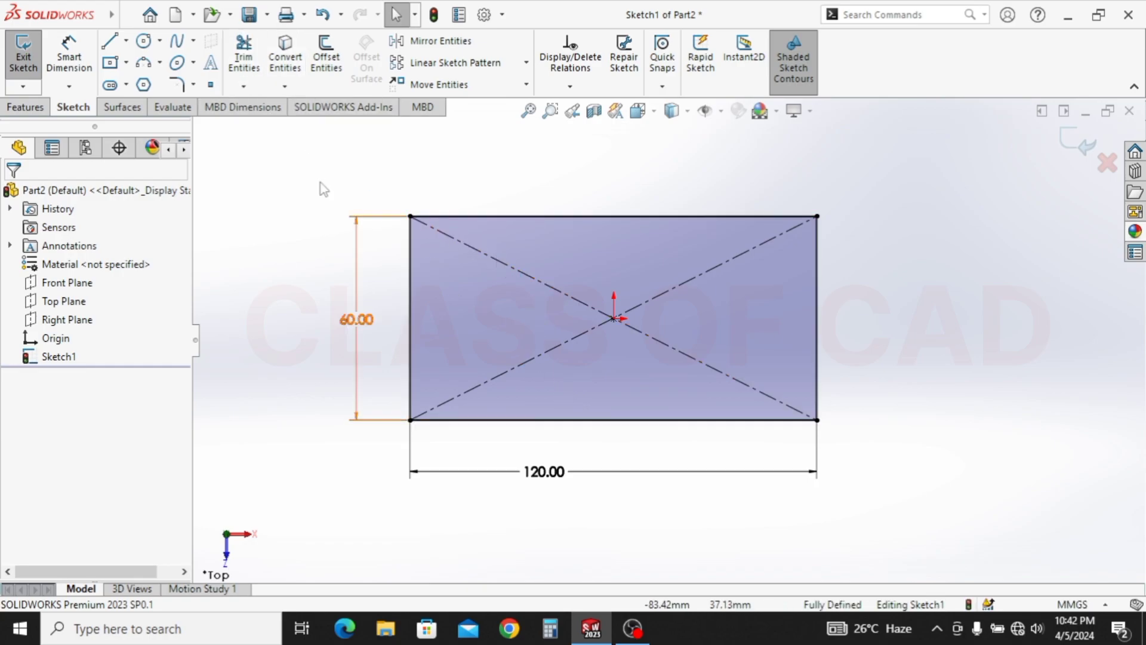
left_click(178, 43)
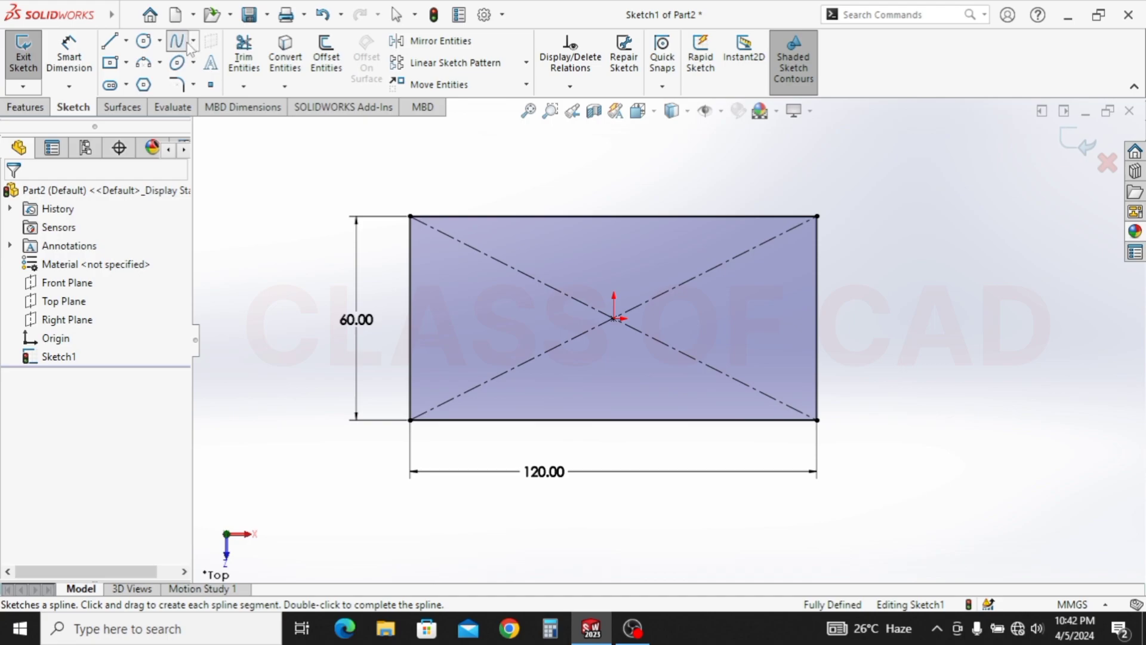
scroll(418, 269, "down", 4)
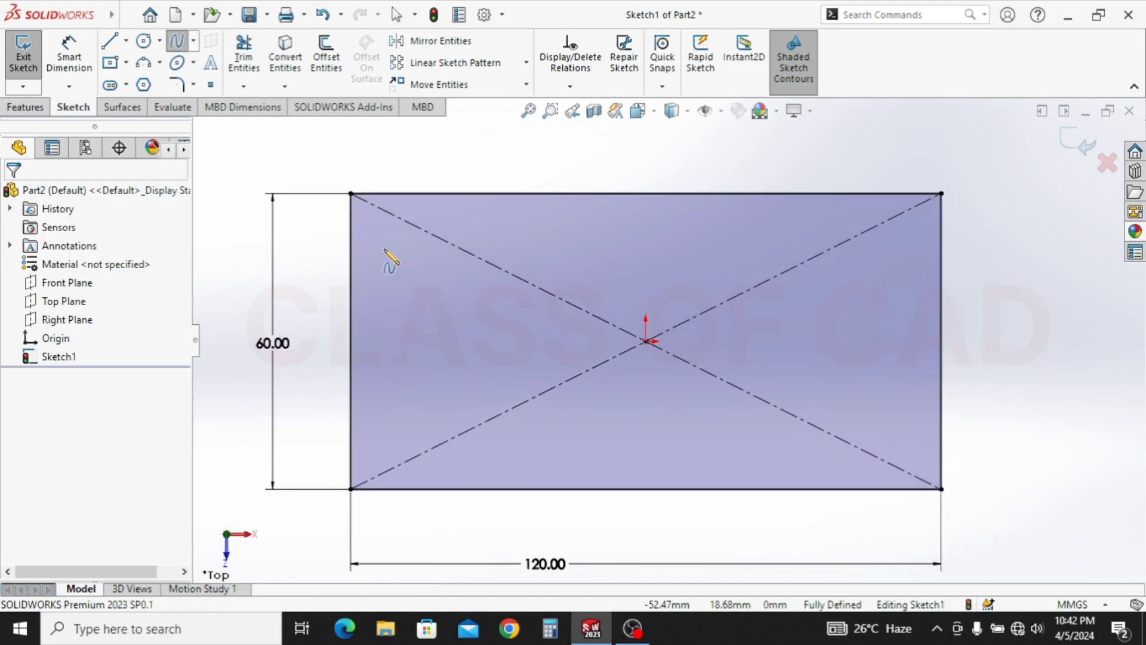
left_click(352, 237)
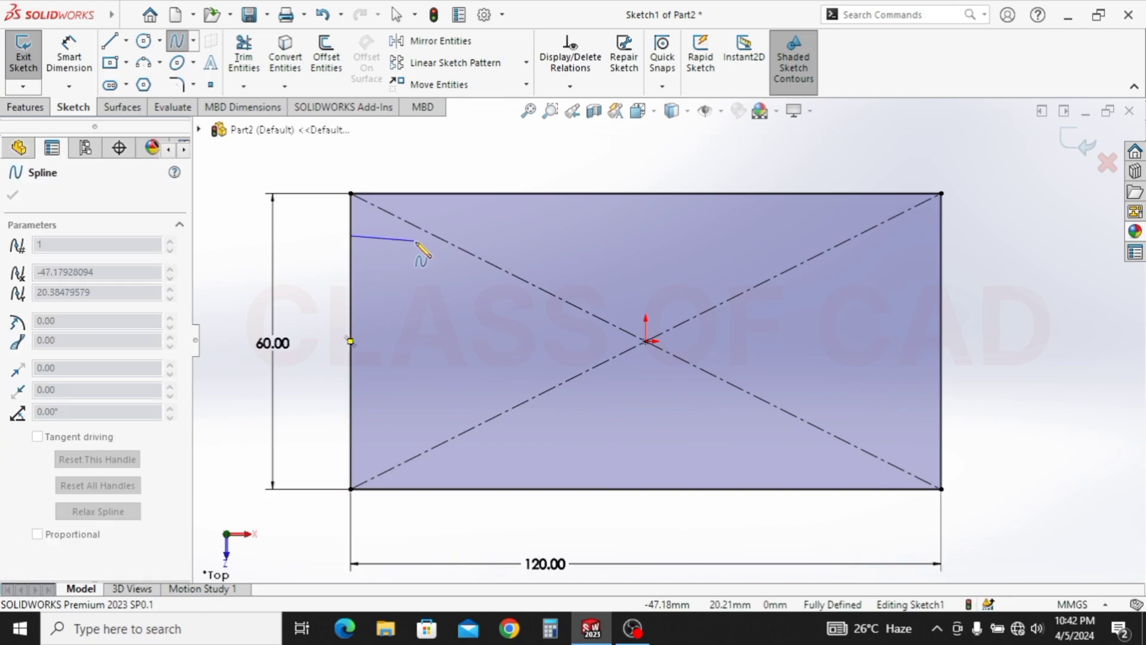
left_click(421, 249)
left_click(461, 232)
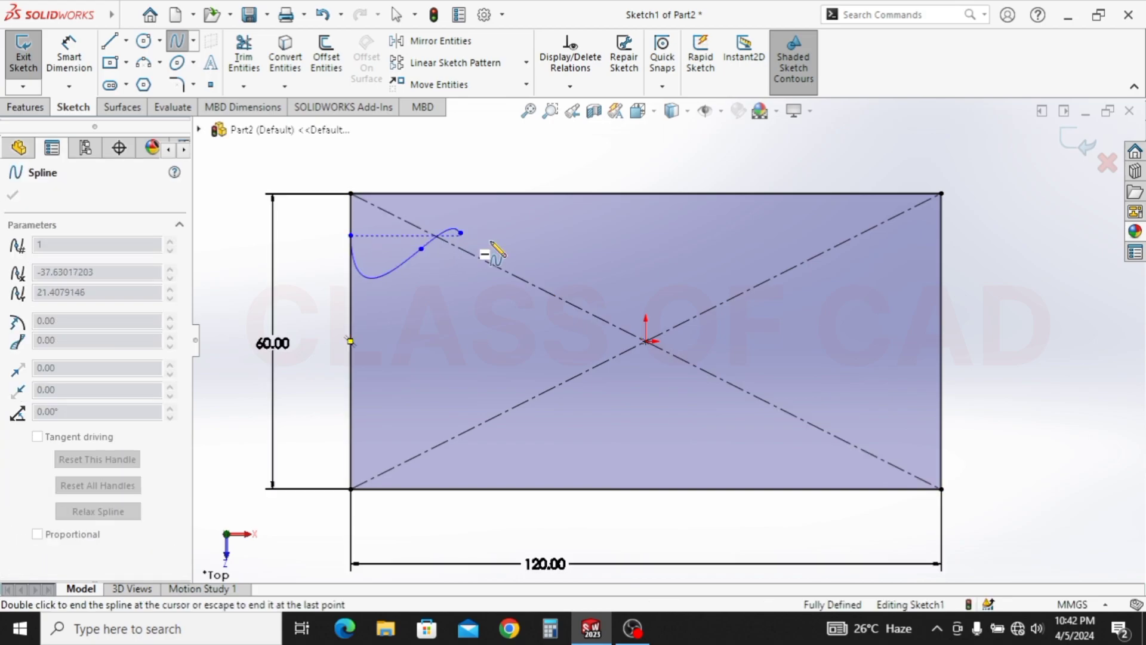
left_click(544, 245)
left_click(604, 241)
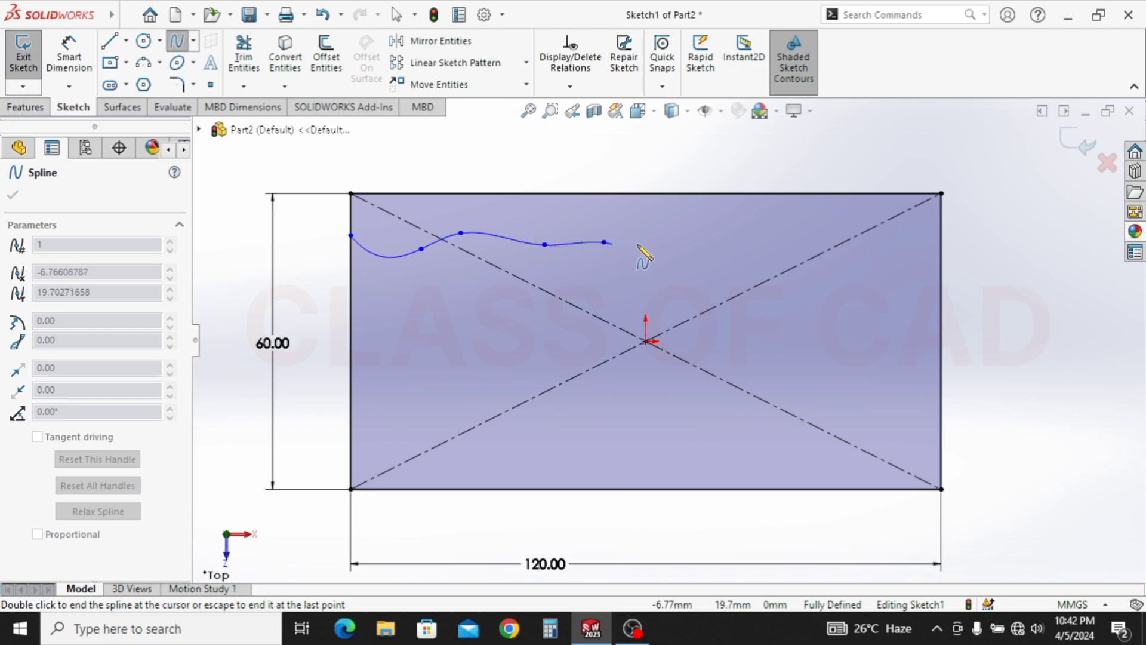
left_click(700, 268)
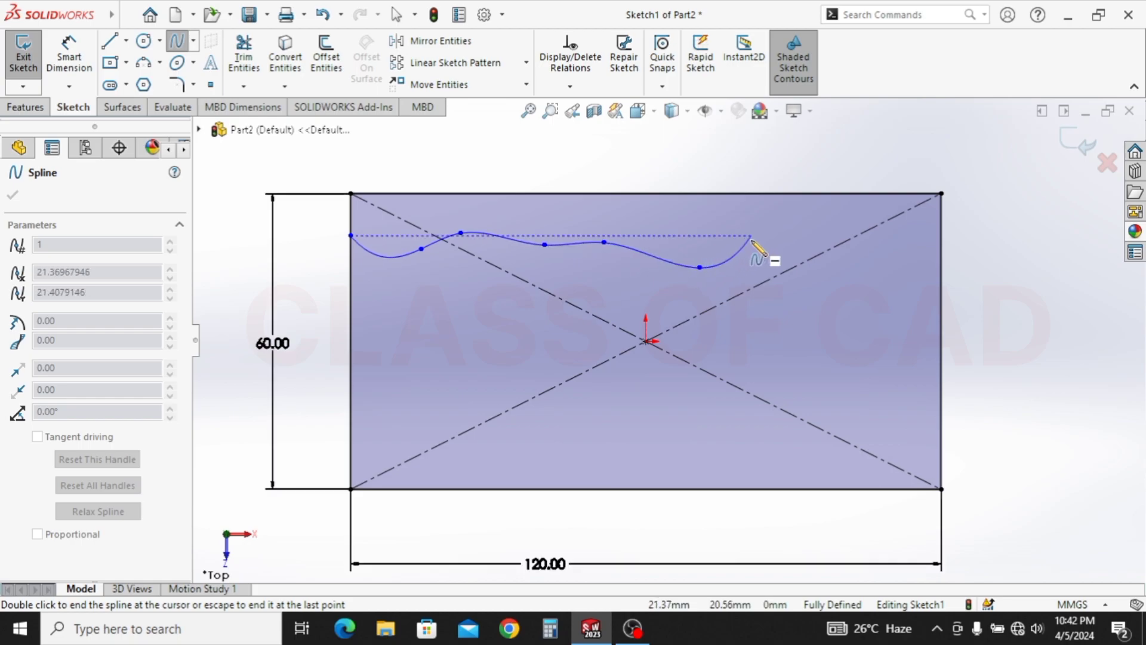
left_click(760, 241)
left_click(825, 266)
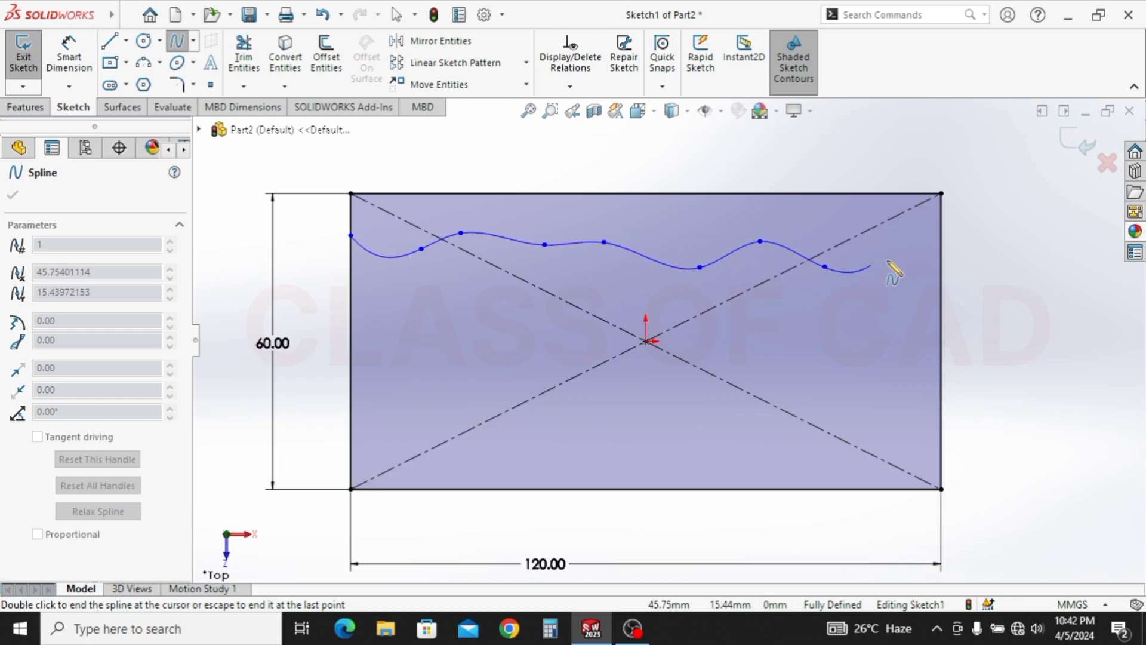
left_click(895, 249)
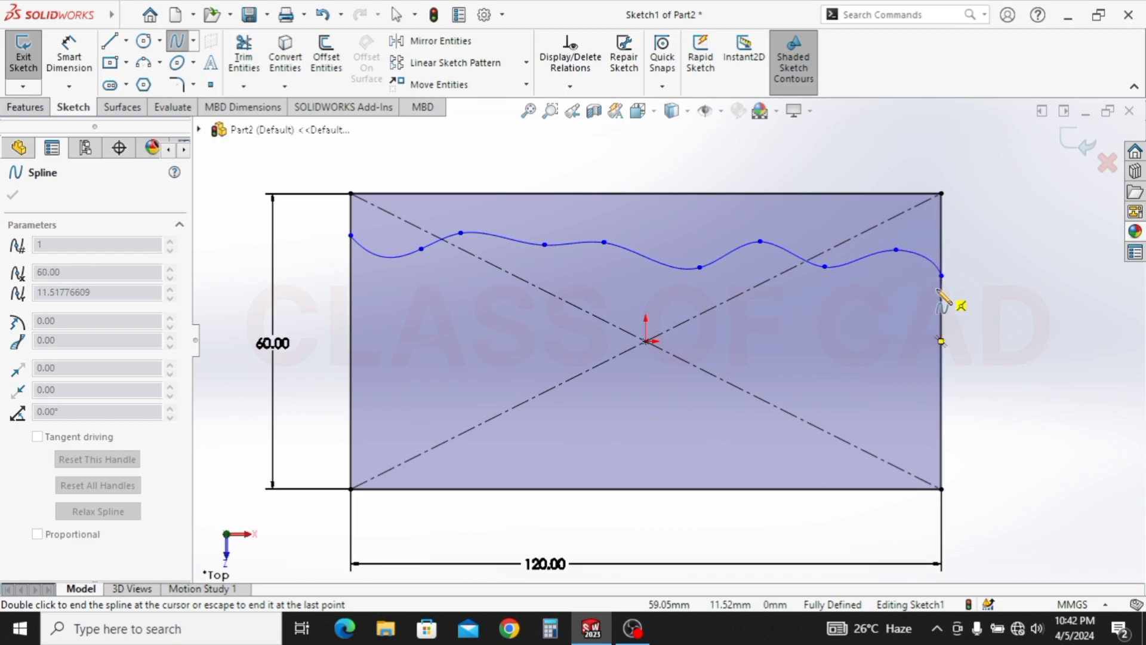
left_click(942, 275)
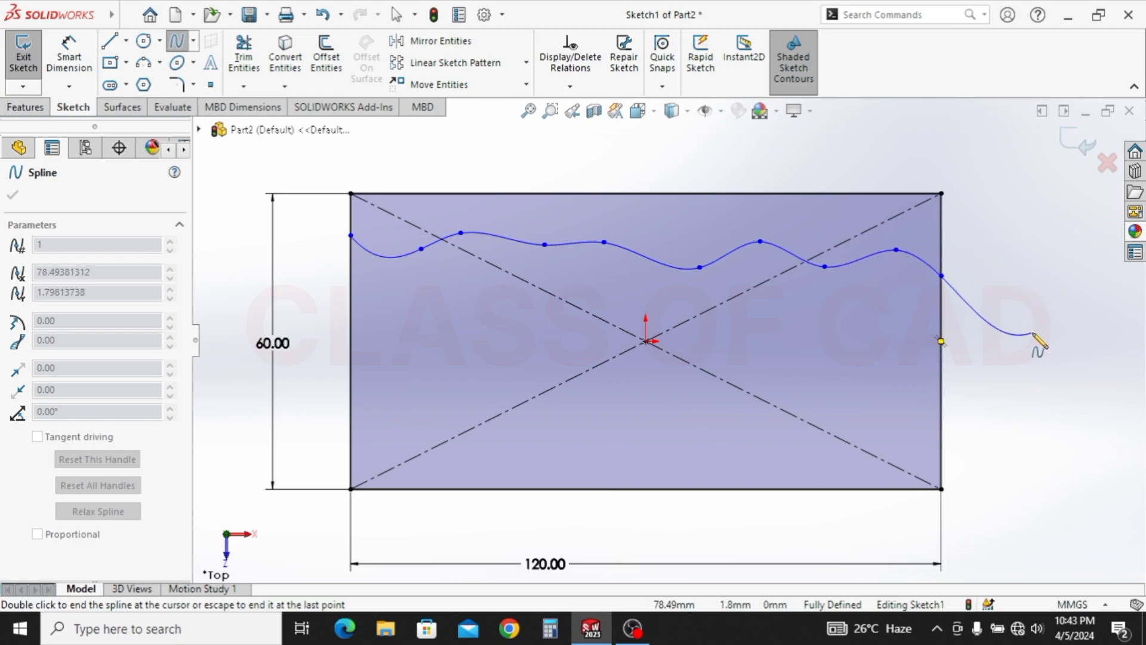
key("Escape")
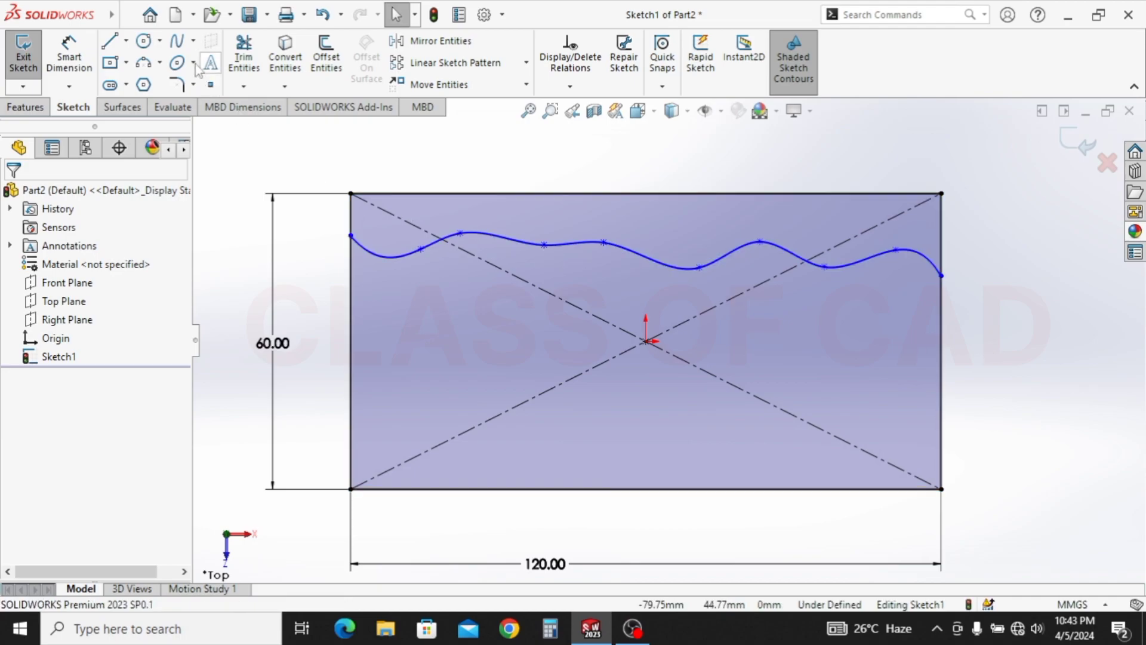
Sketch a second wavy 12-point spline below the first, from the left edge about 12 mm above the center to the right edge
left_click(179, 43)
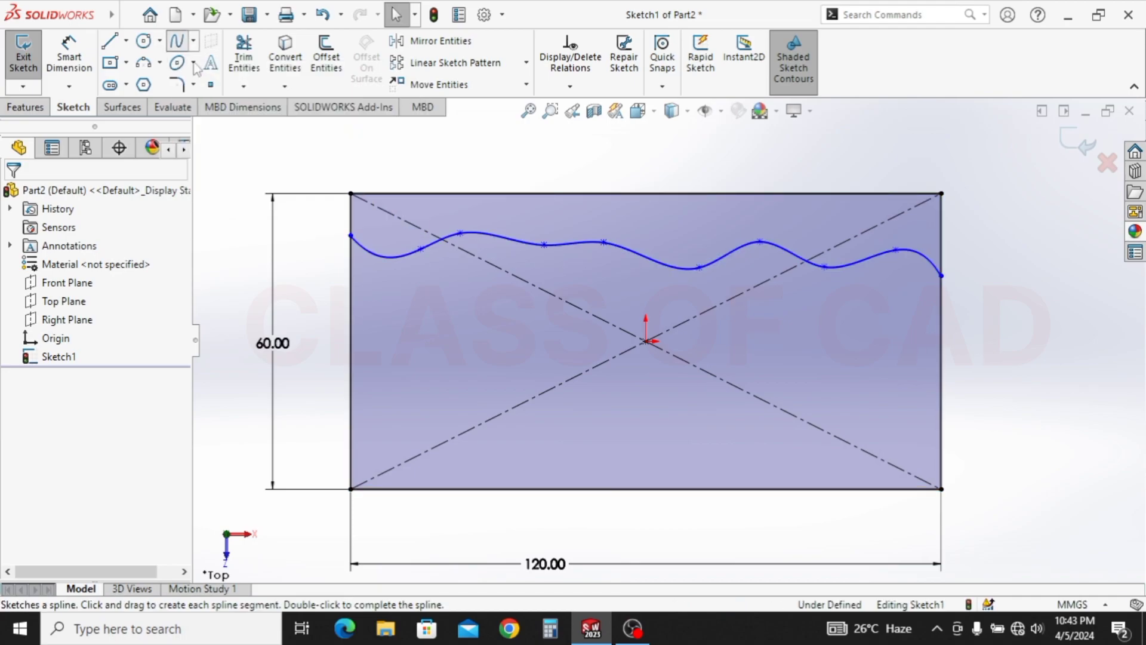
left_click(351, 283)
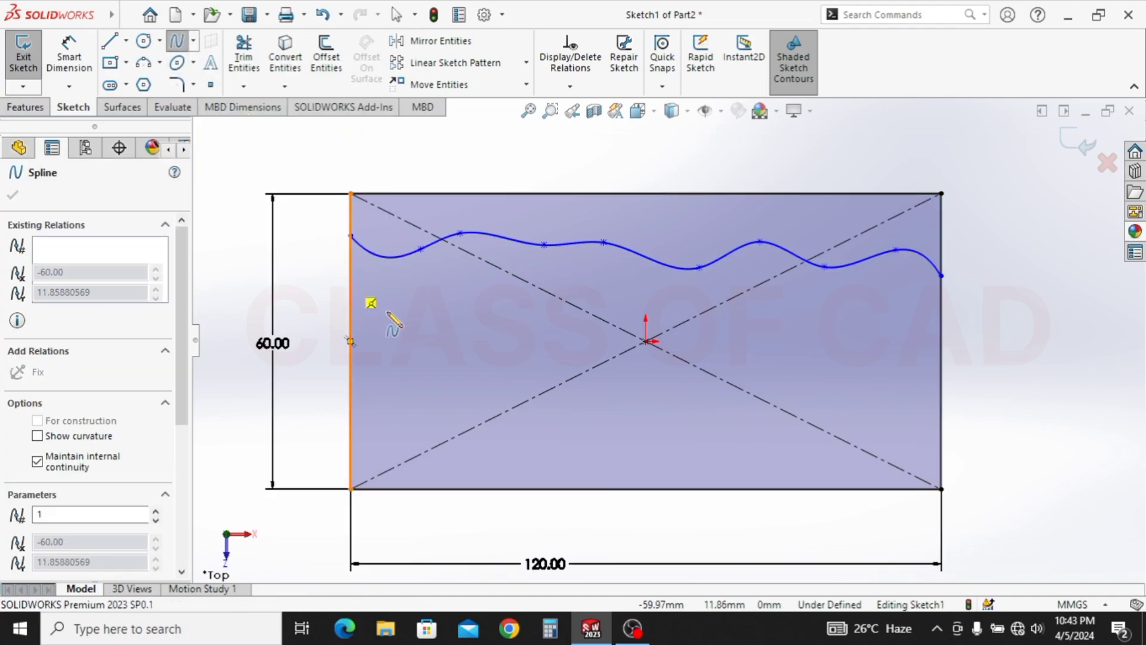
left_click(392, 317)
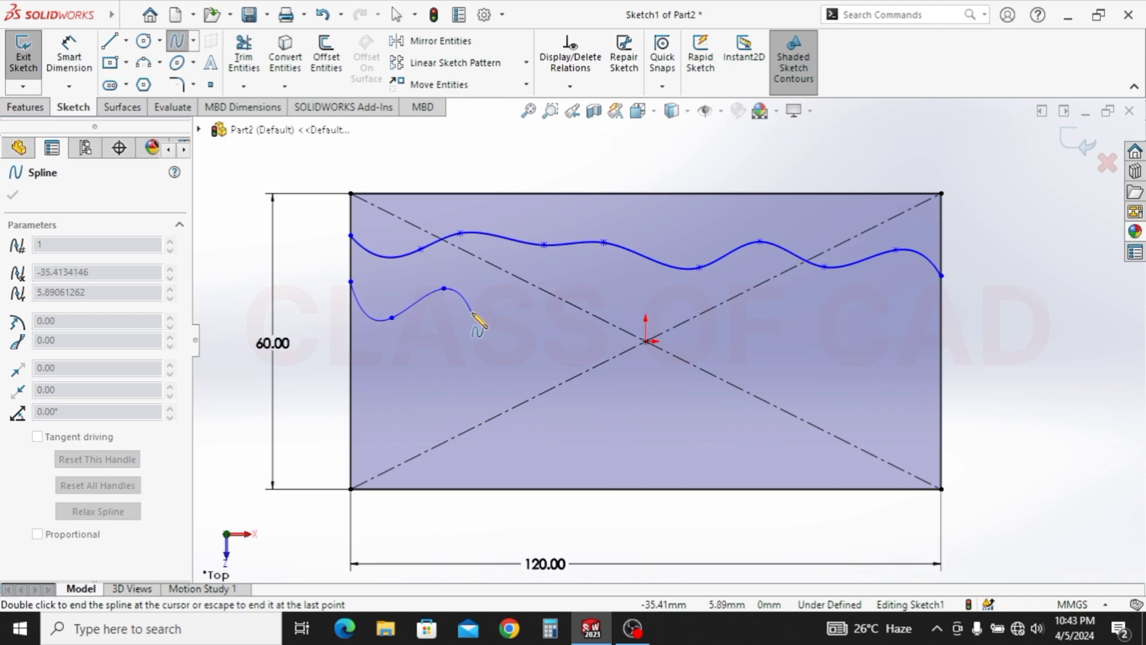
left_click(473, 311)
left_click(559, 282)
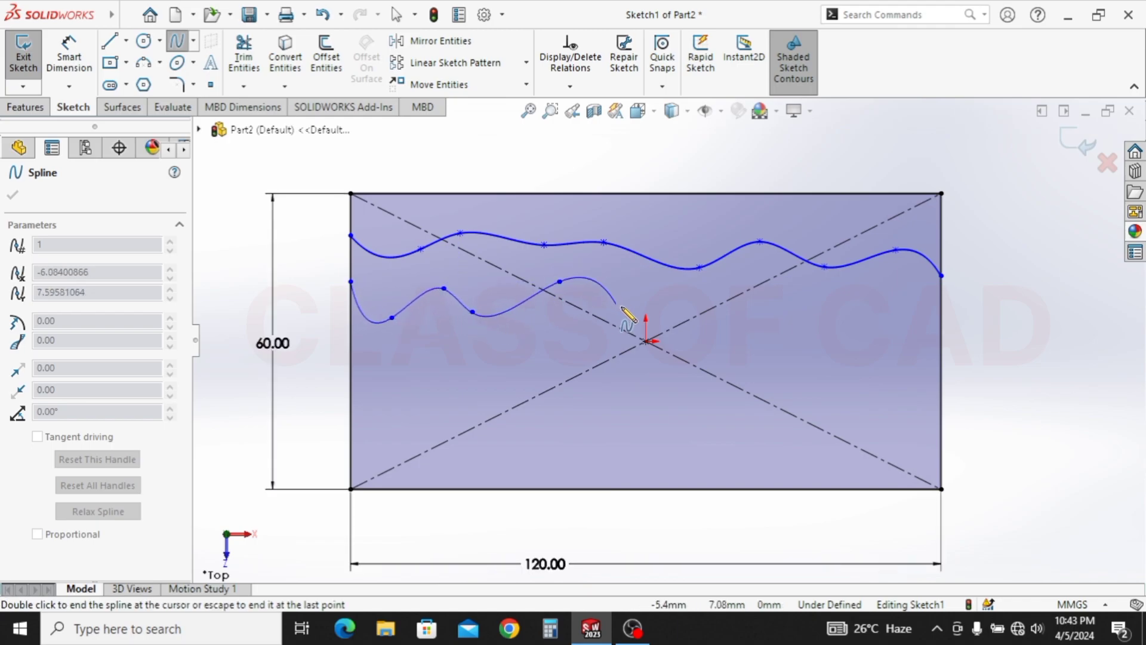
left_click(604, 294)
left_click(700, 331)
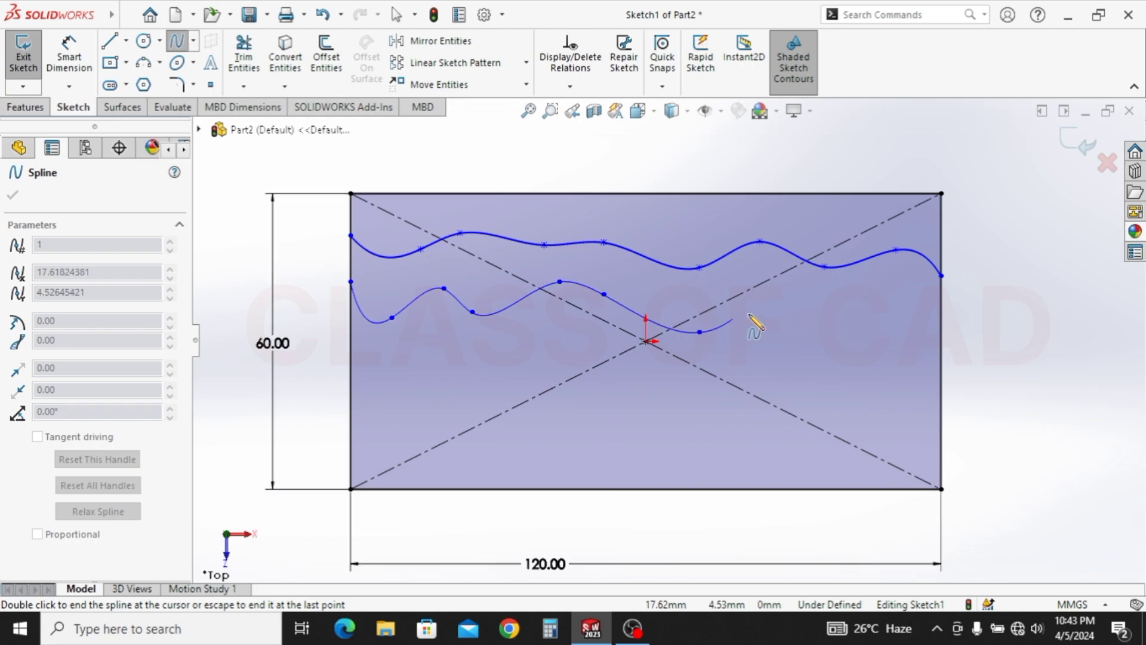
left_click(760, 294)
left_click(825, 324)
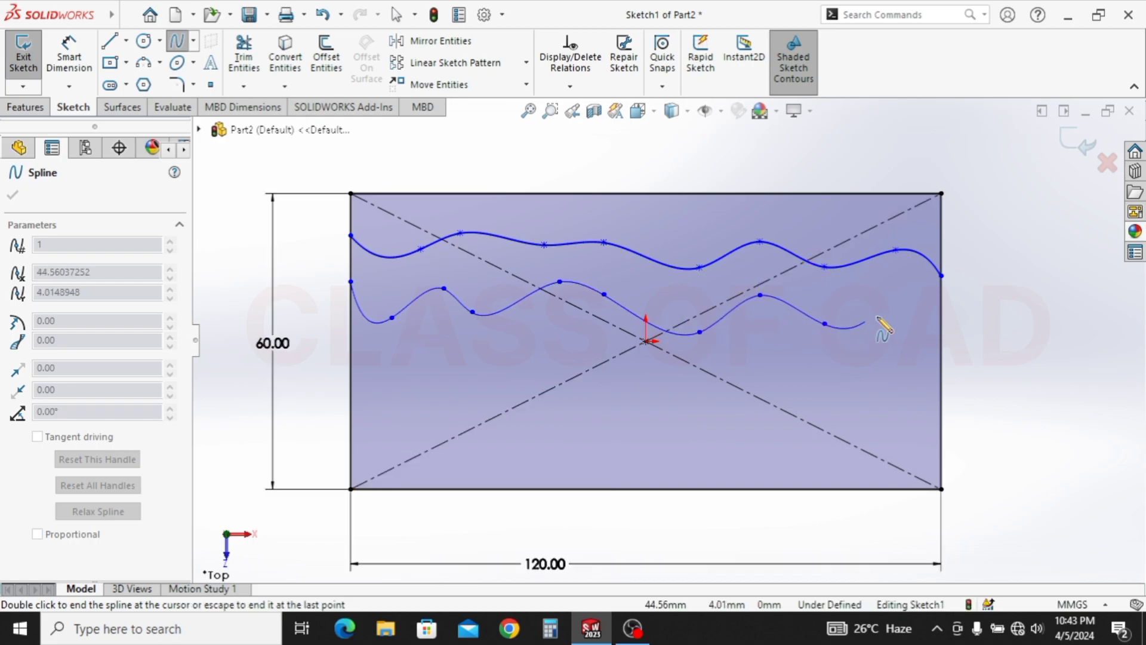
left_click(886, 312)
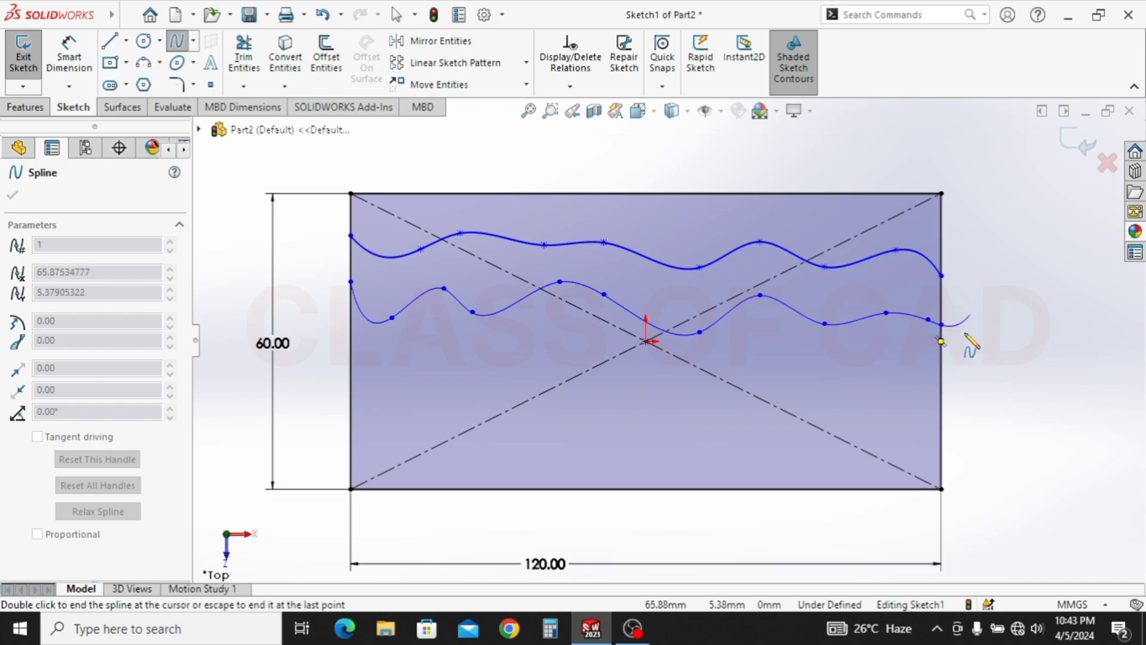
key("Escape")
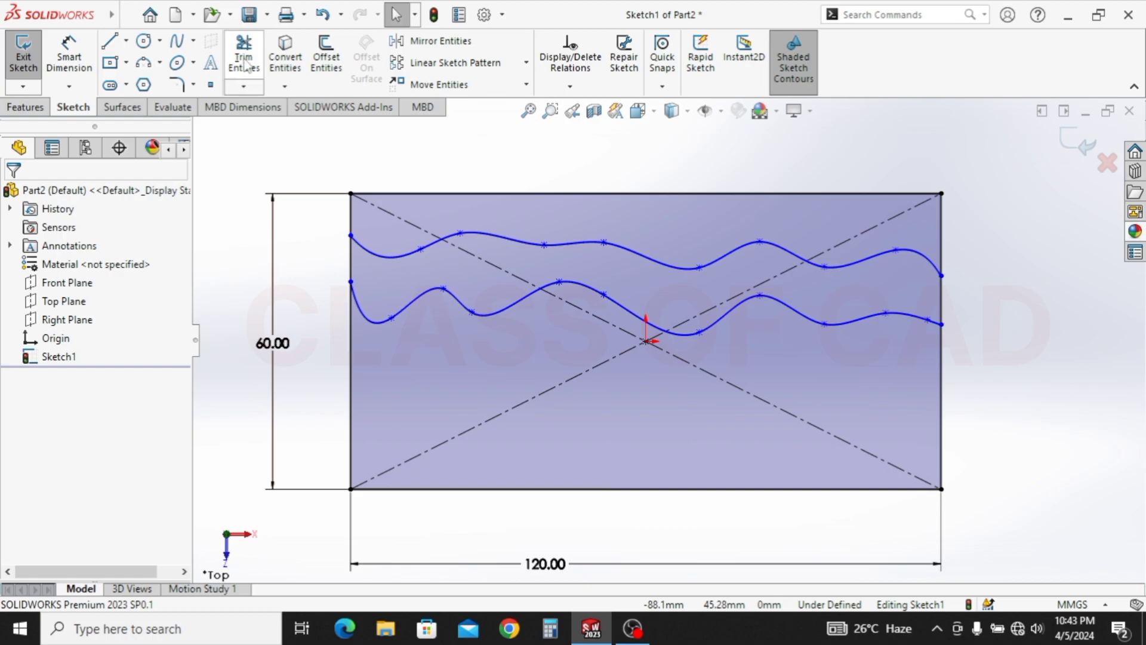
Trim away the segments of the rectangle's left and right edges between the two splines
left_click(246, 64)
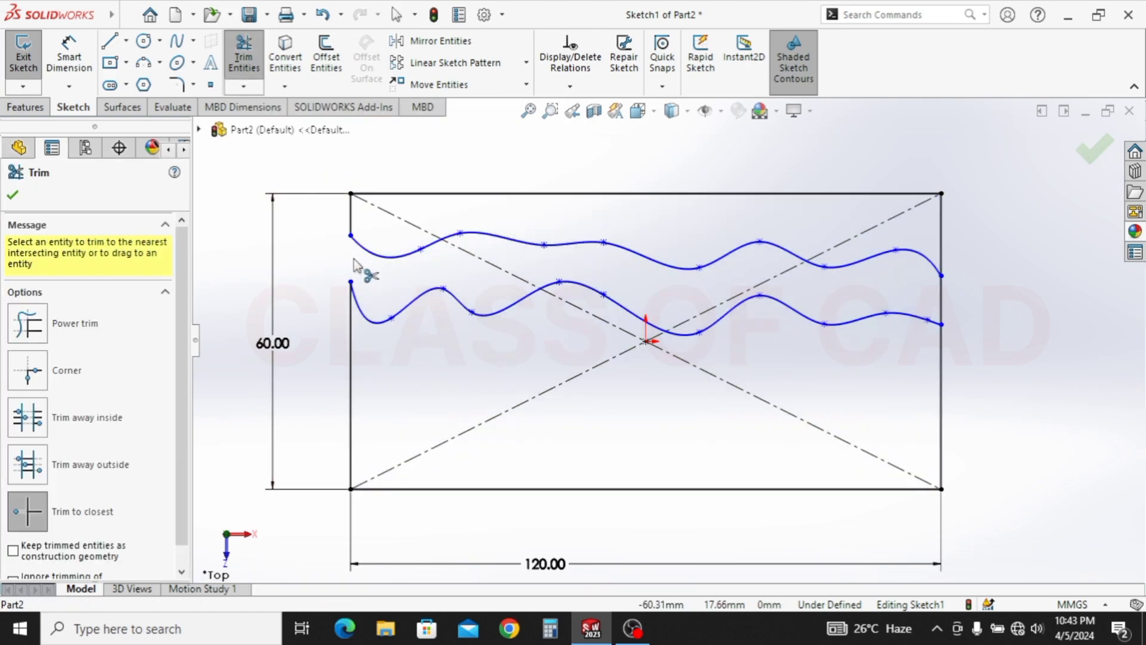
left_click(939, 310)
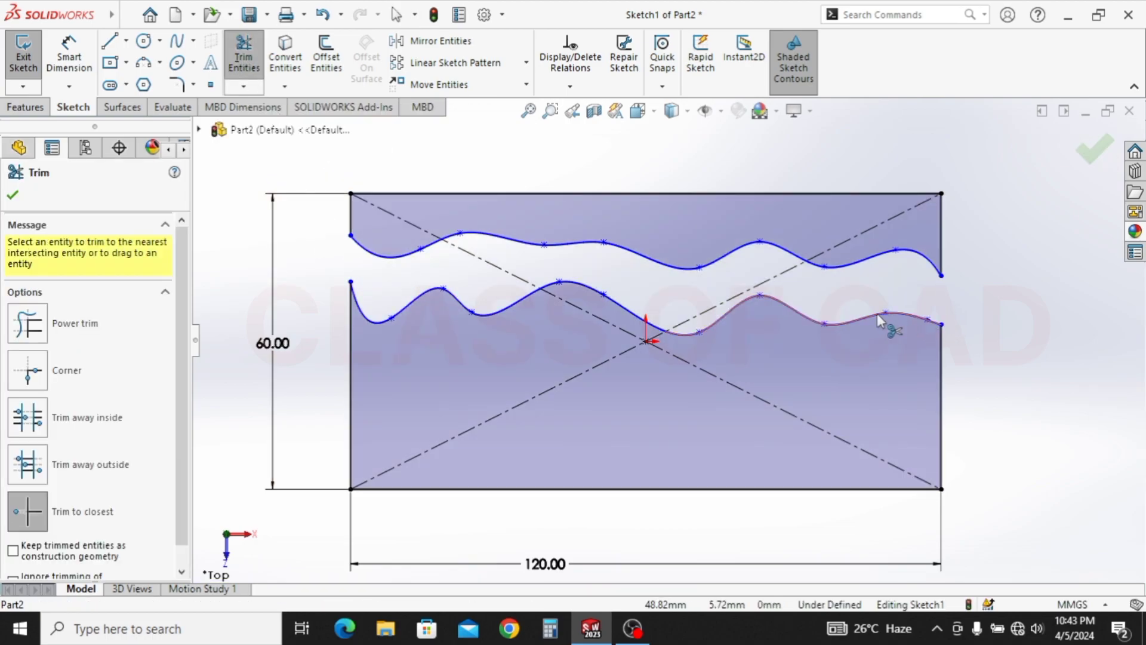
key("Escape")
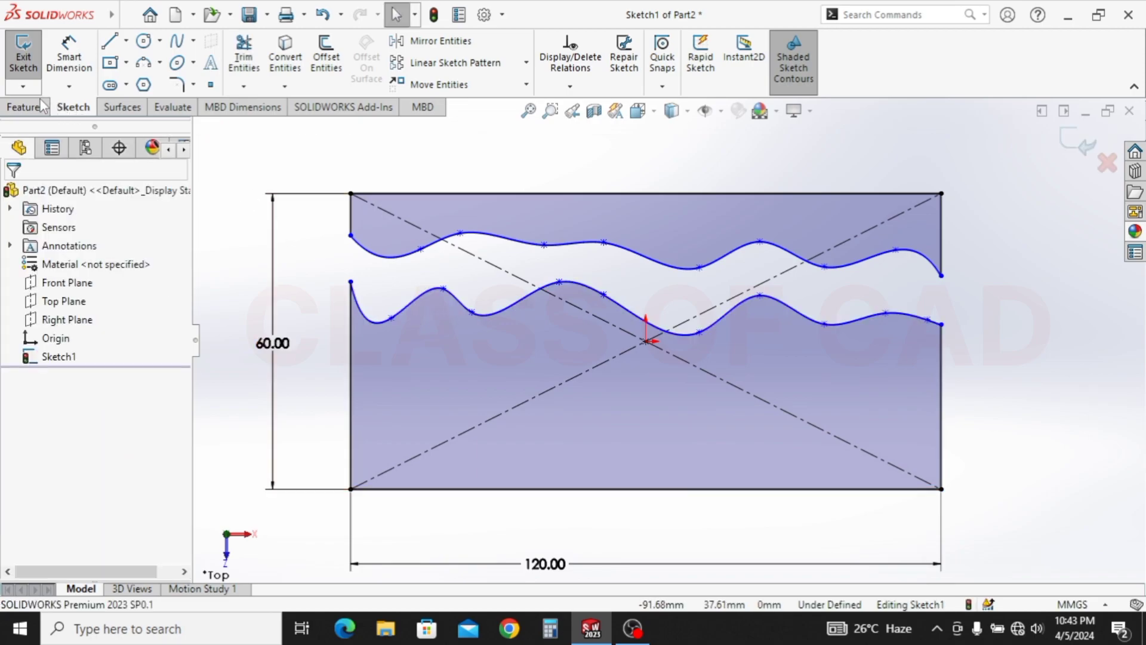
Extrude the split tabletop sketch 8 mm using the Mid Plane end condition
left_click(26, 106)
left_click(46, 64)
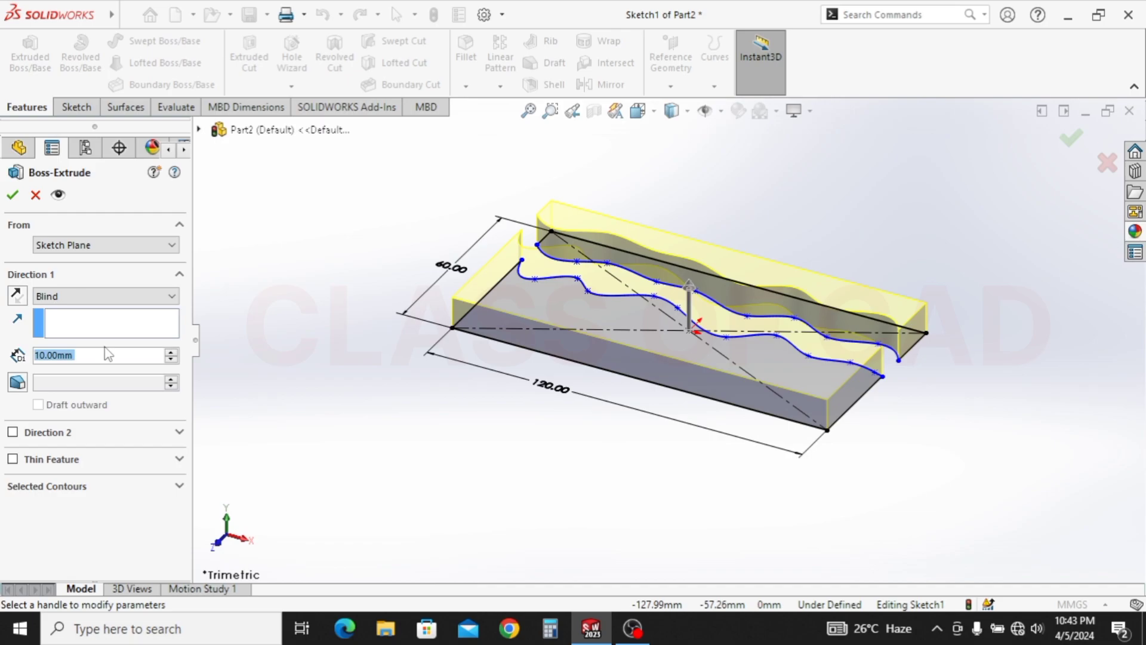
type("8")
key("Return")
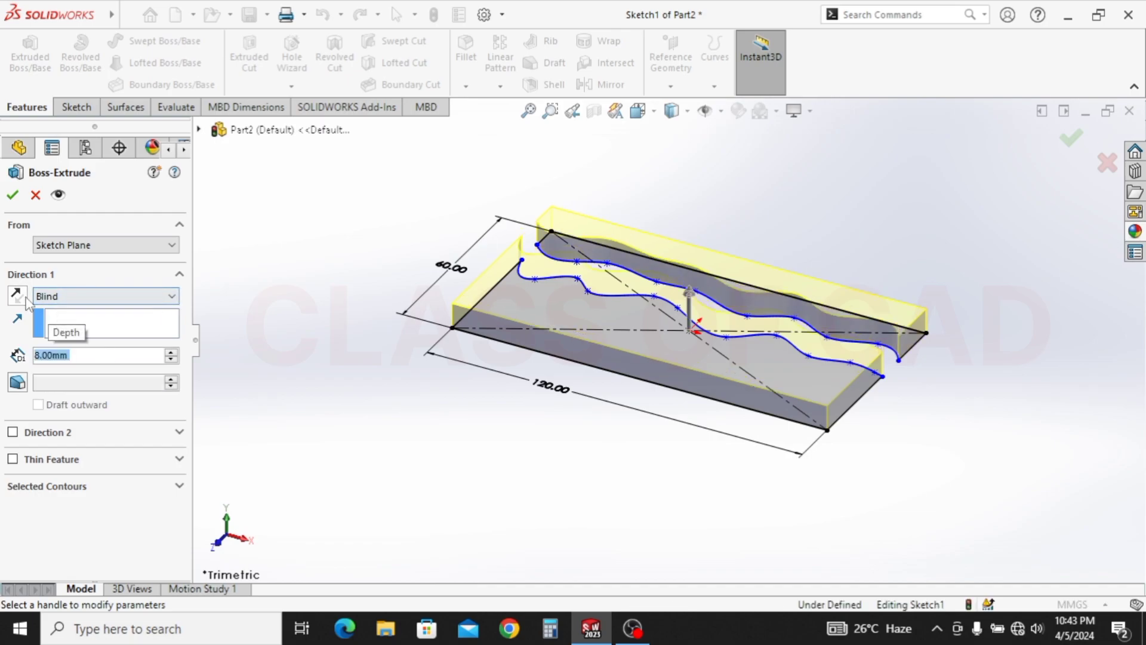
left_click(105, 296)
left_click(59, 357)
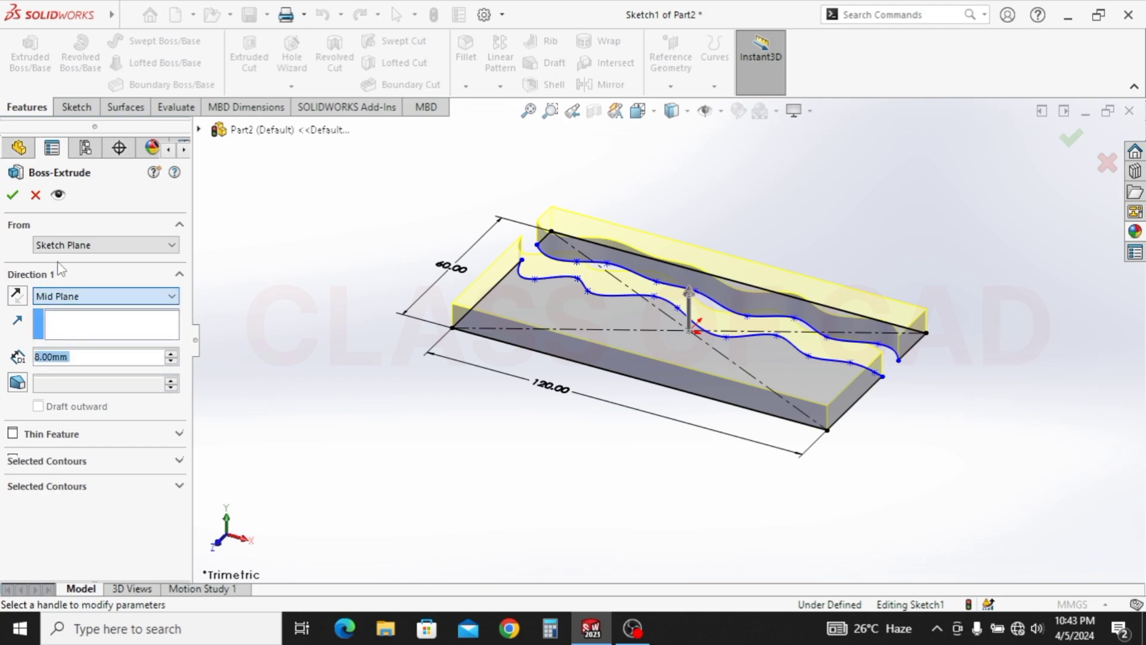
left_click(12, 195)
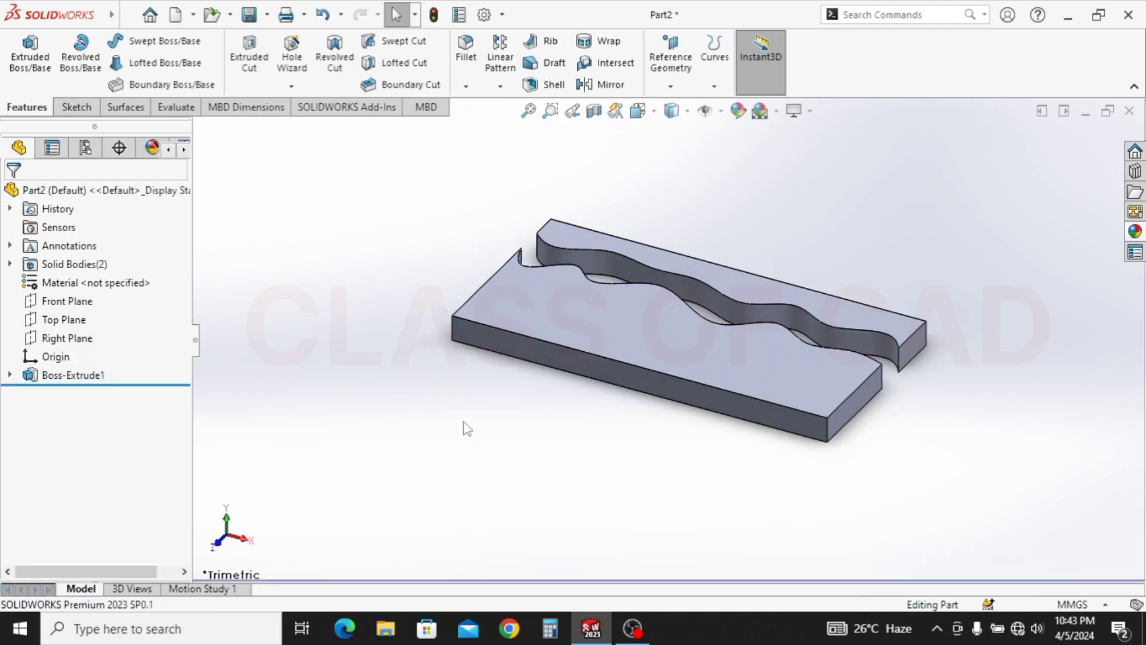
Start a sketch on the larger slab's top face and convert both wavy channel edges into sketch entities
middle_click_drag(401, 382, 525, 320)
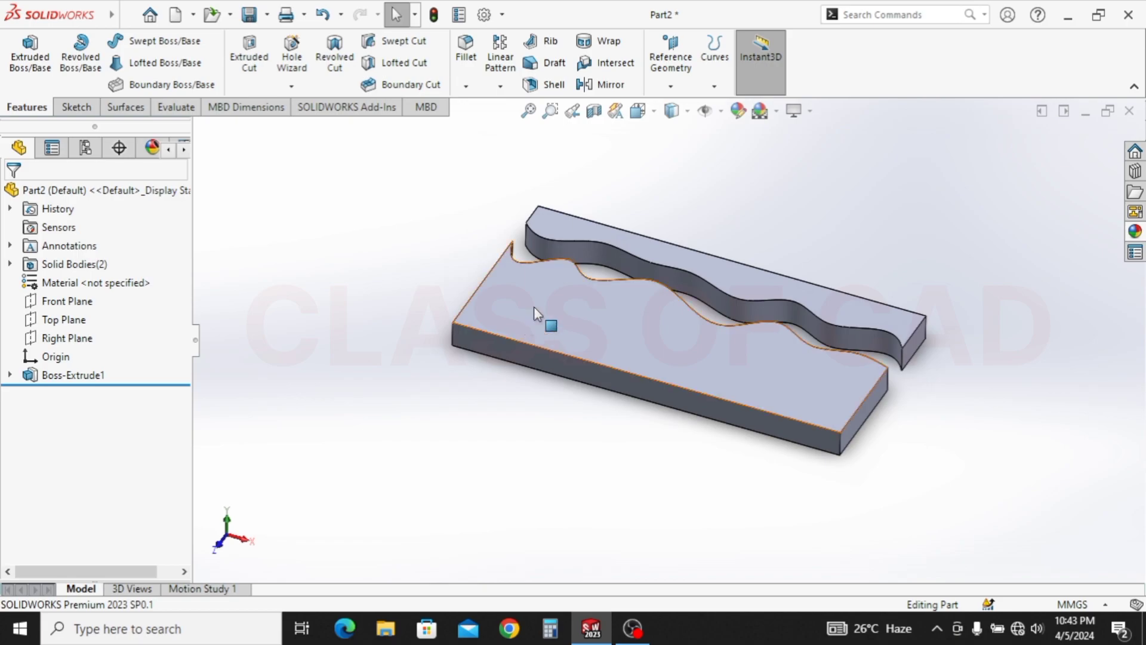
left_click(569, 307)
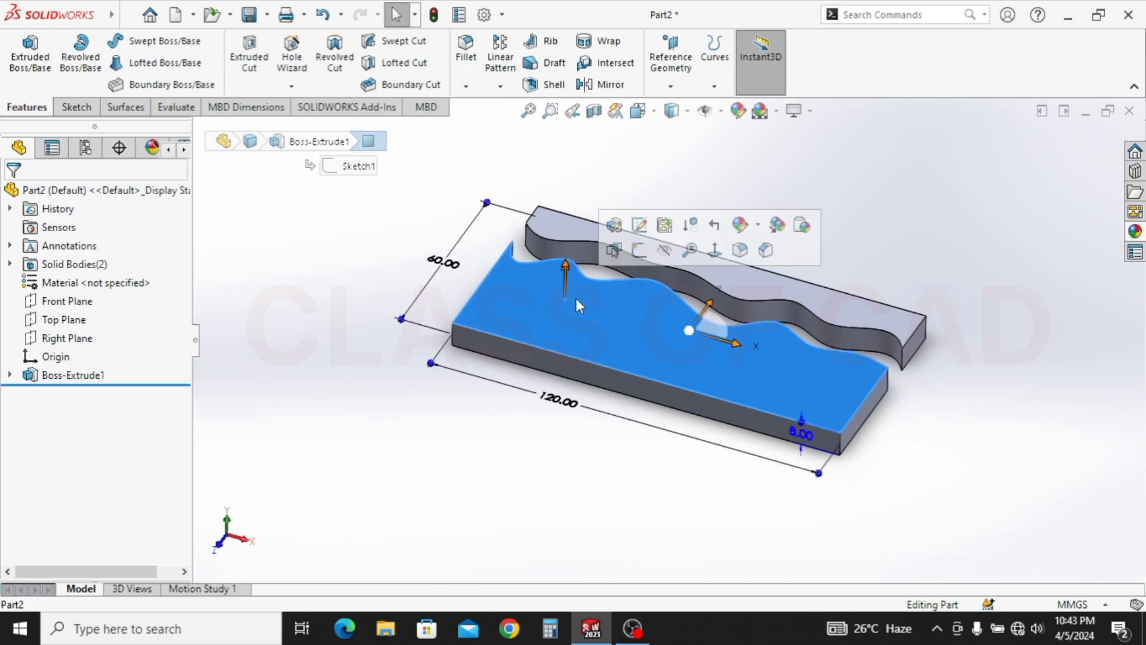
left_click(639, 253)
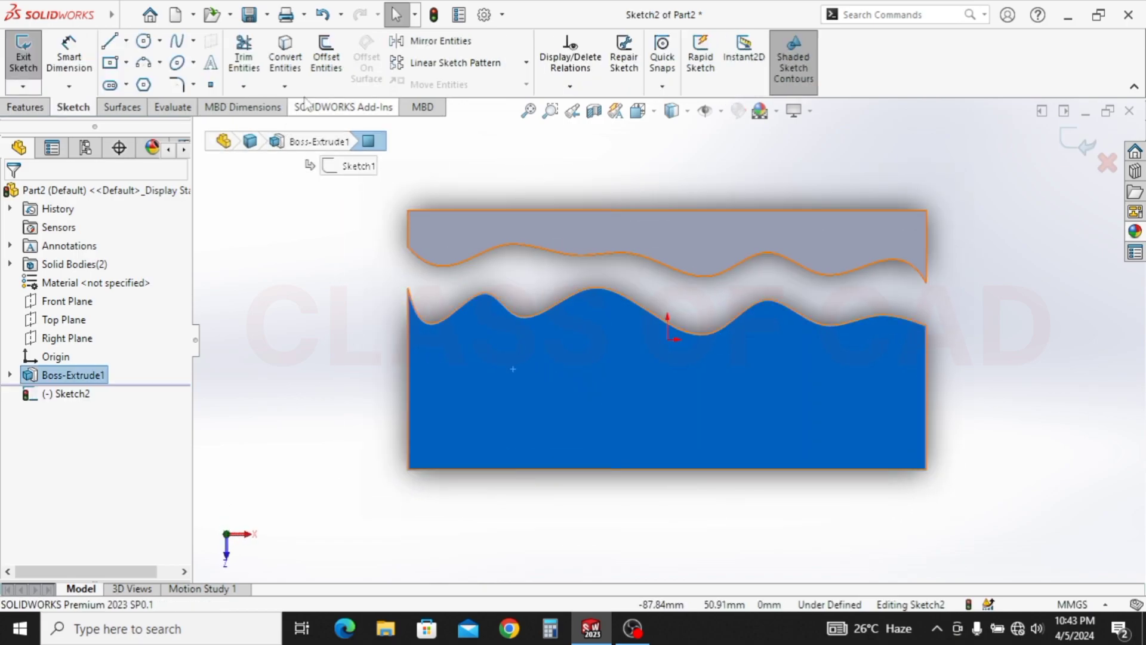
left_click(507, 292)
left_click(511, 299)
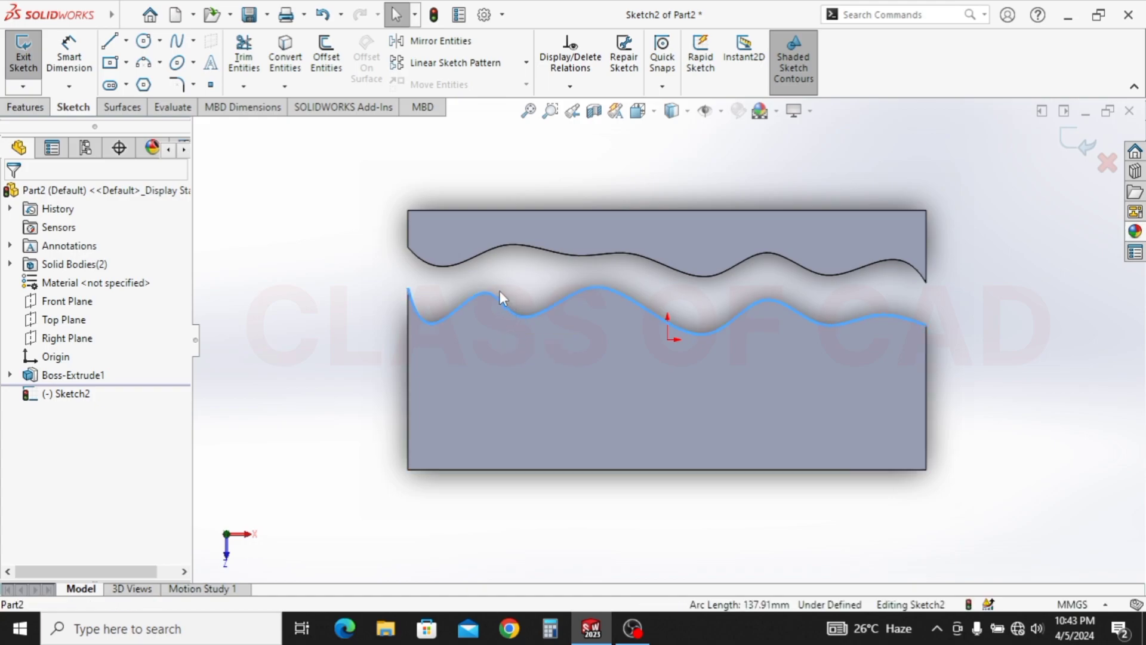
left_click(495, 248, "ctrl")
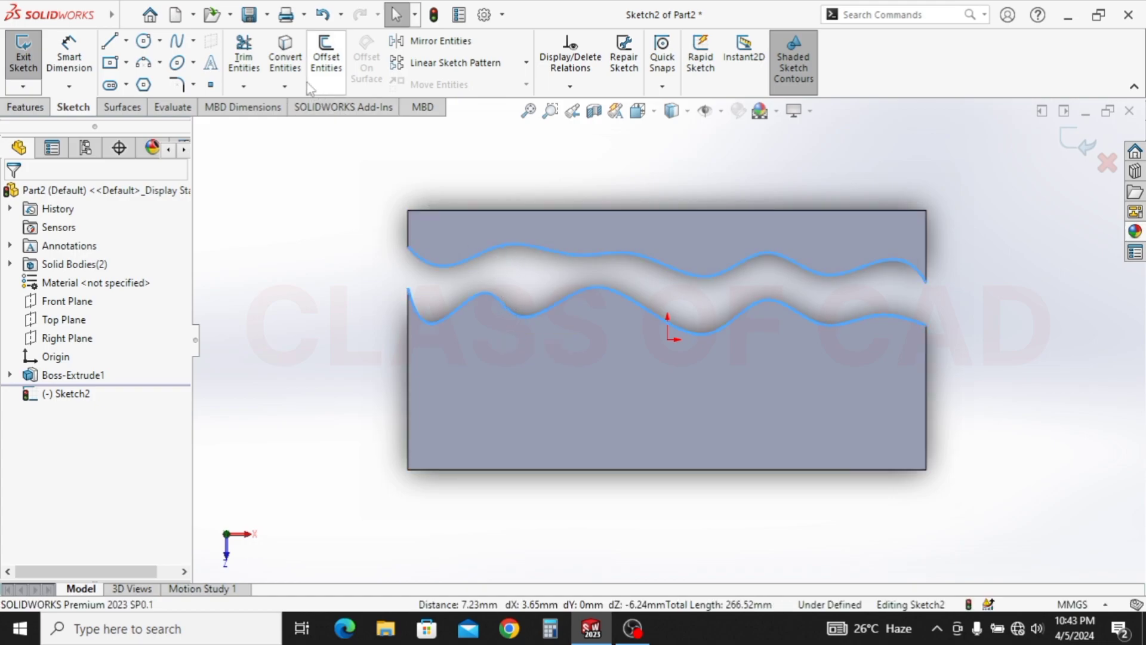
left_click(291, 69)
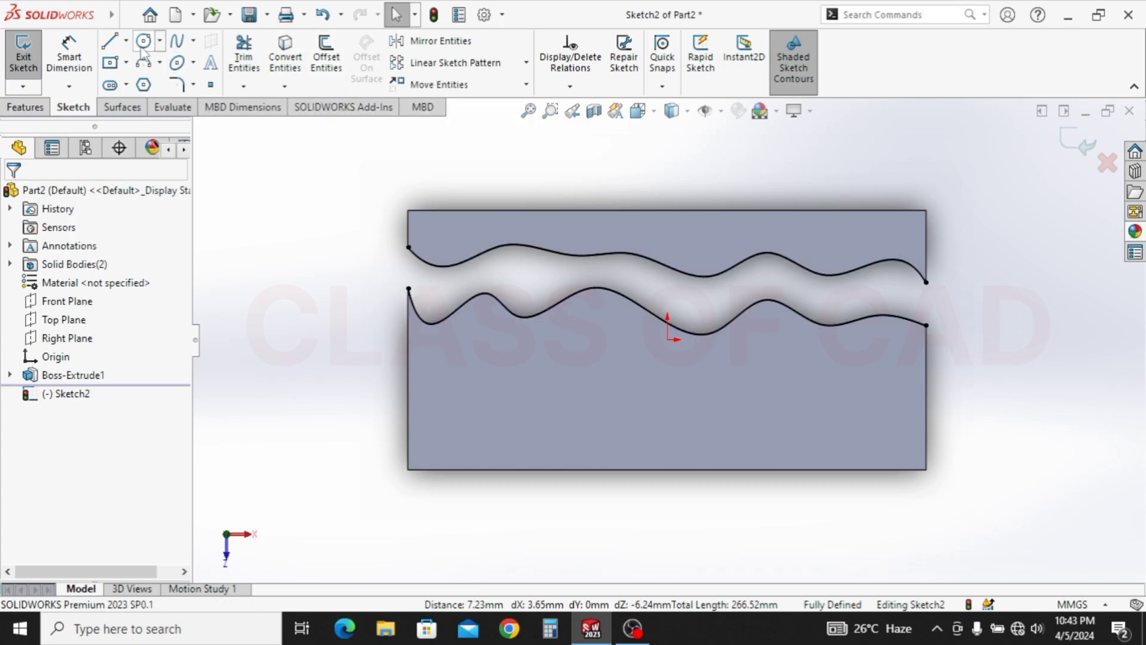
Close the channel outline with vertical lines joining the ends of the two wavy curves on both short sides
left_click(110, 43)
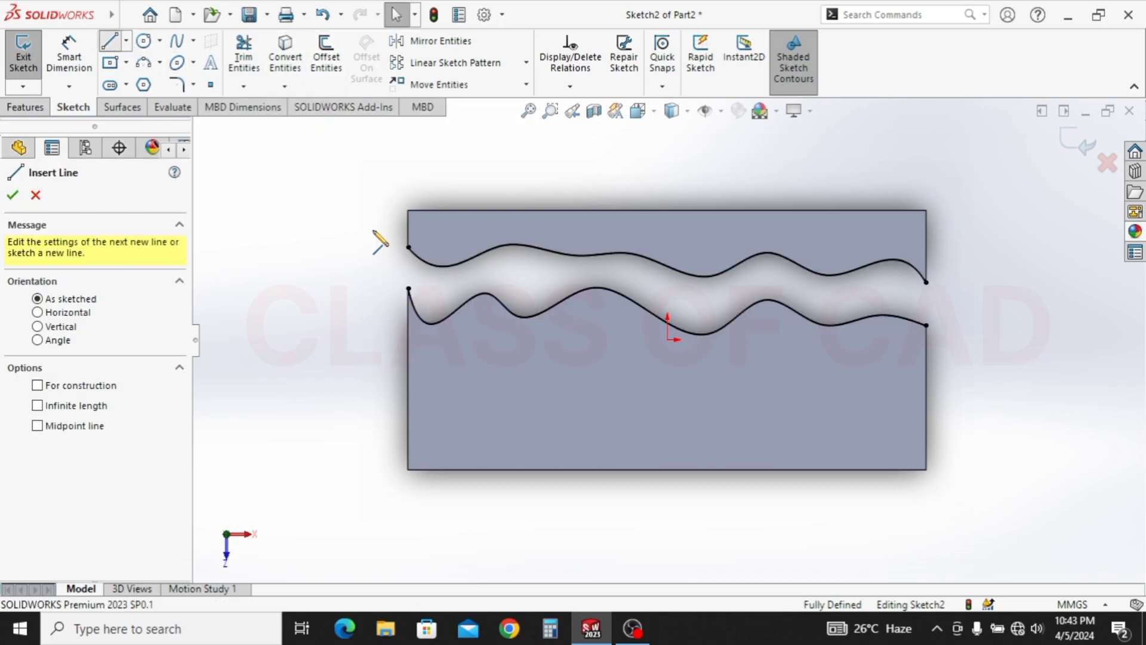
left_click(408, 247)
double_click(409, 288)
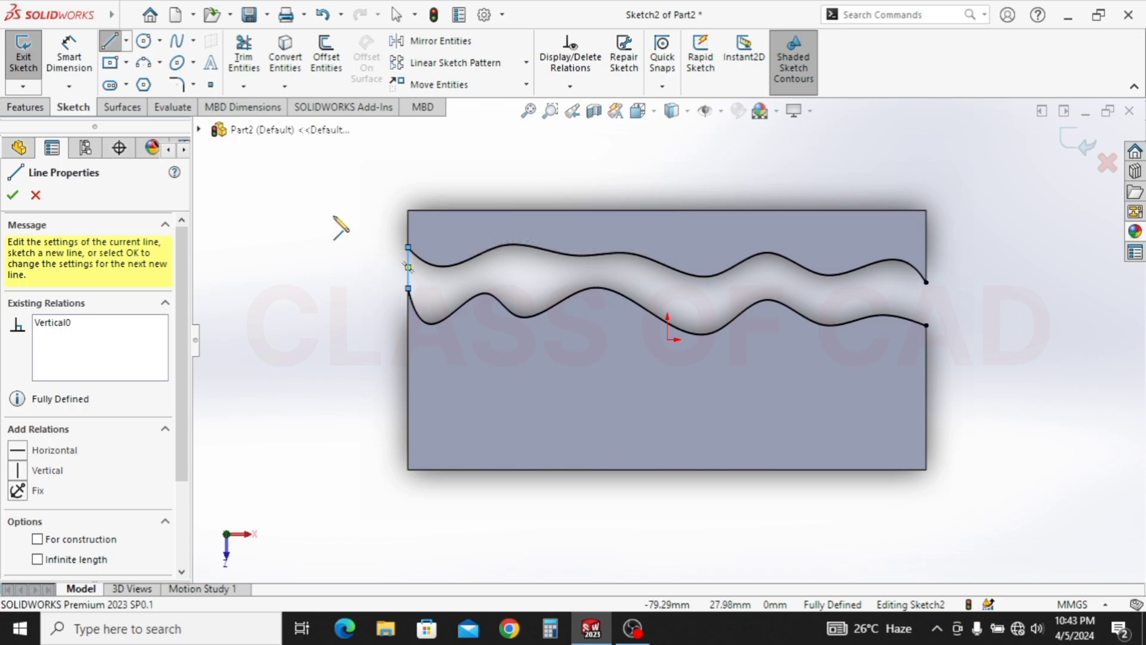
left_click(926, 282)
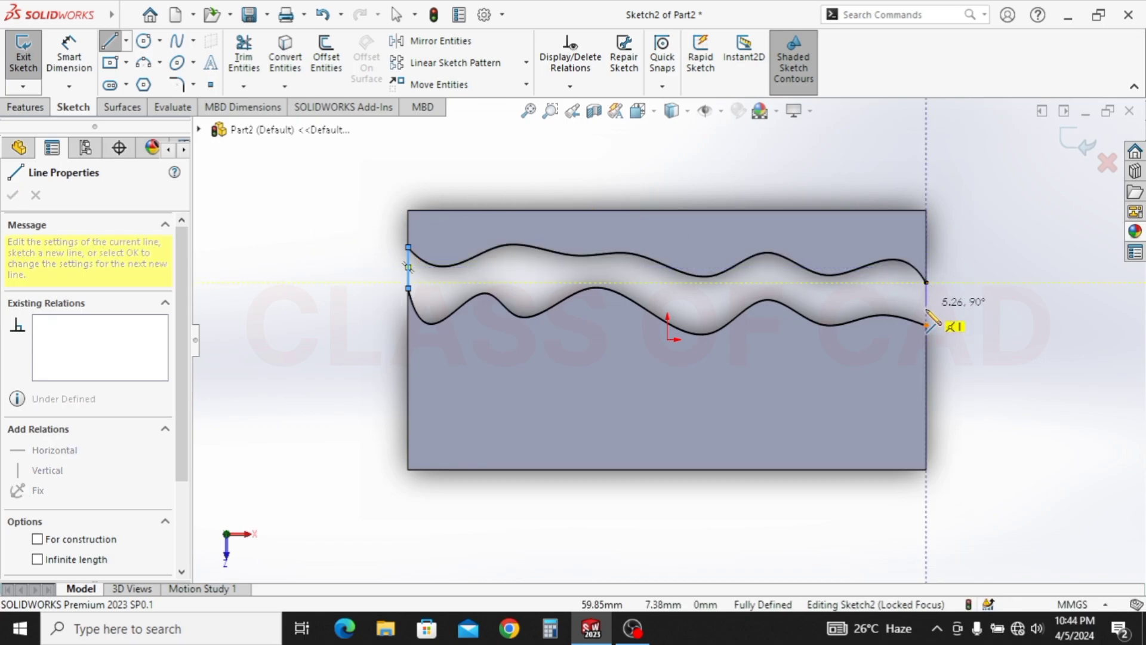
double_click(926, 325)
key("Escape")
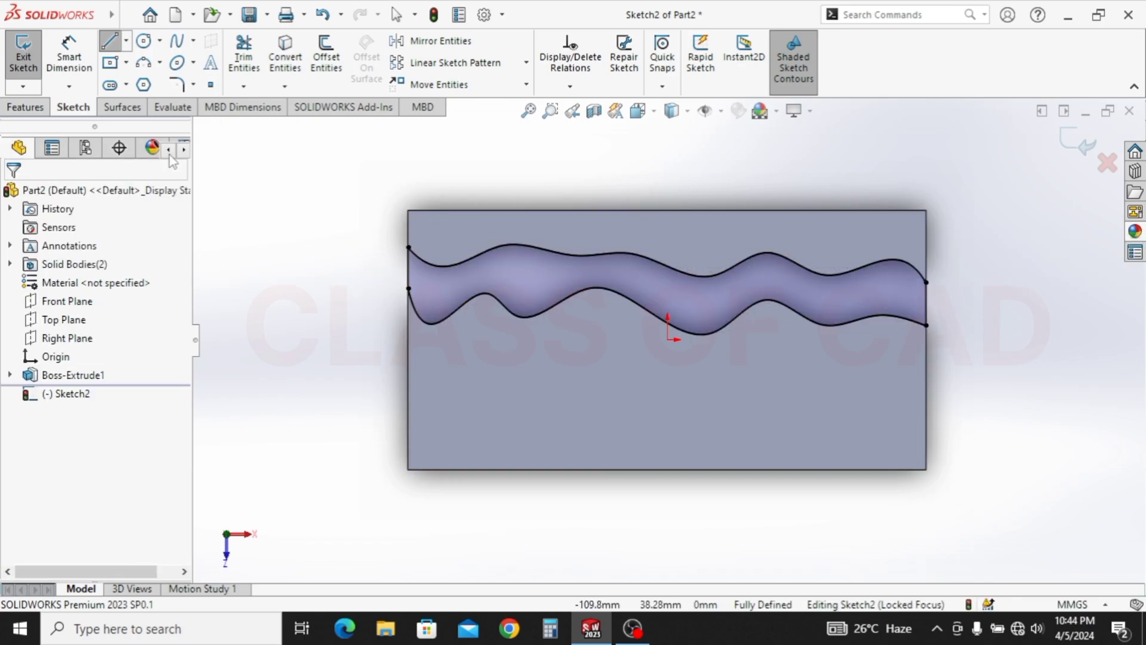
Extrude the channel profile 8 mm Blind down into the gap with Merge result turned off, keeping it a separate body
left_click(36, 108)
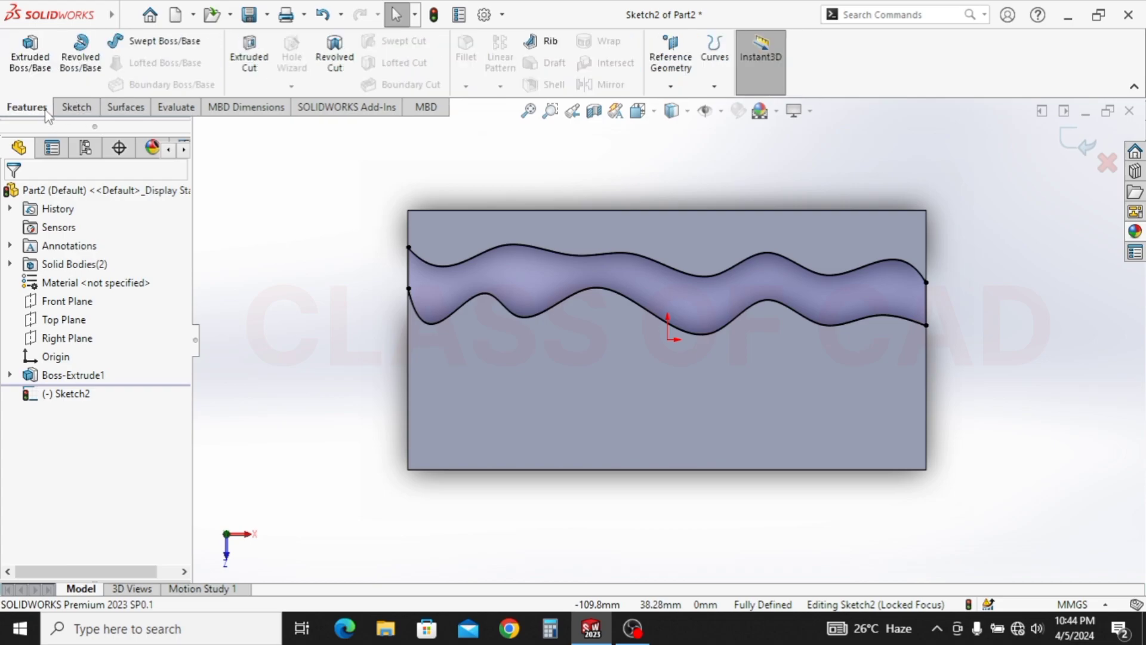
left_click(52, 64)
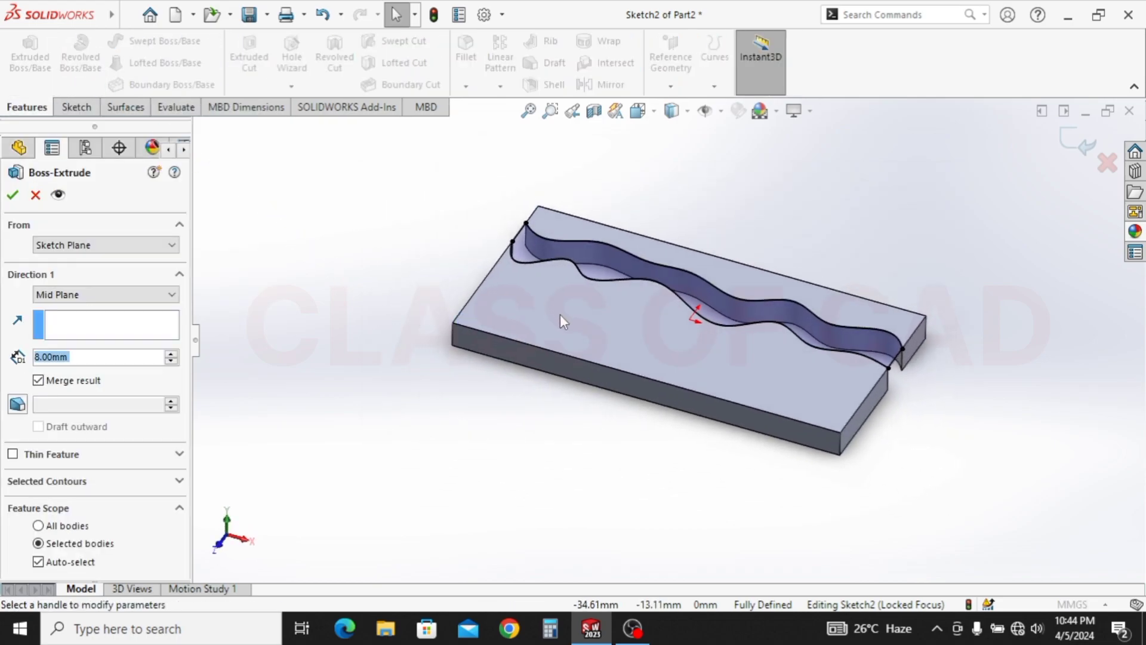
left_click(86, 294)
left_click(73, 309)
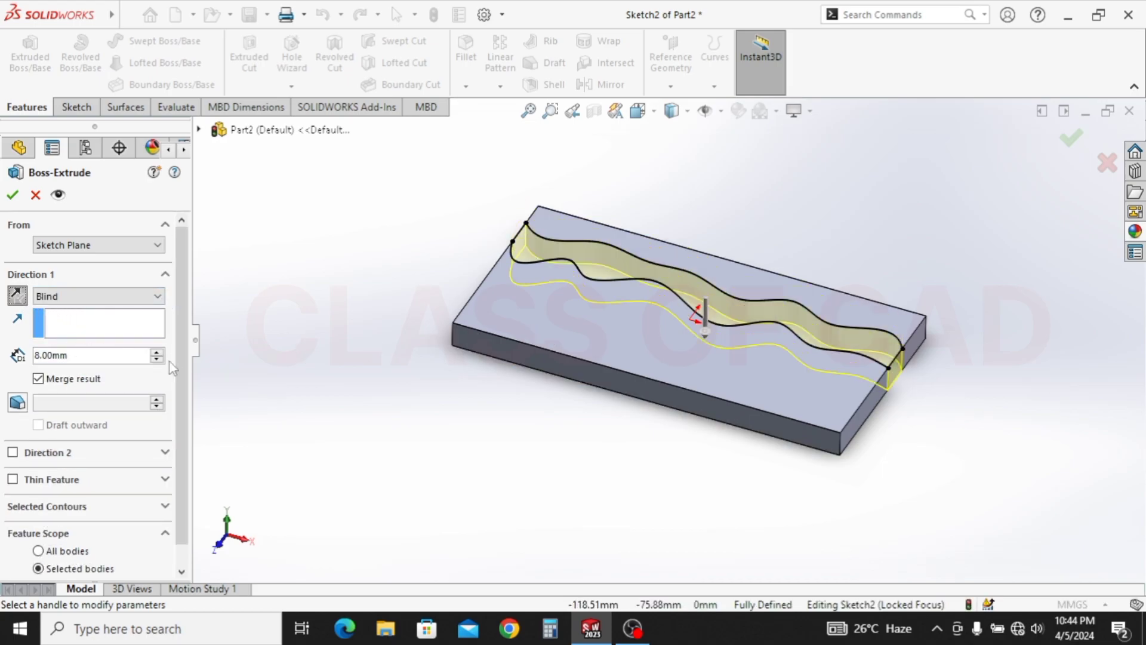
left_click(38, 380)
left_click(17, 199)
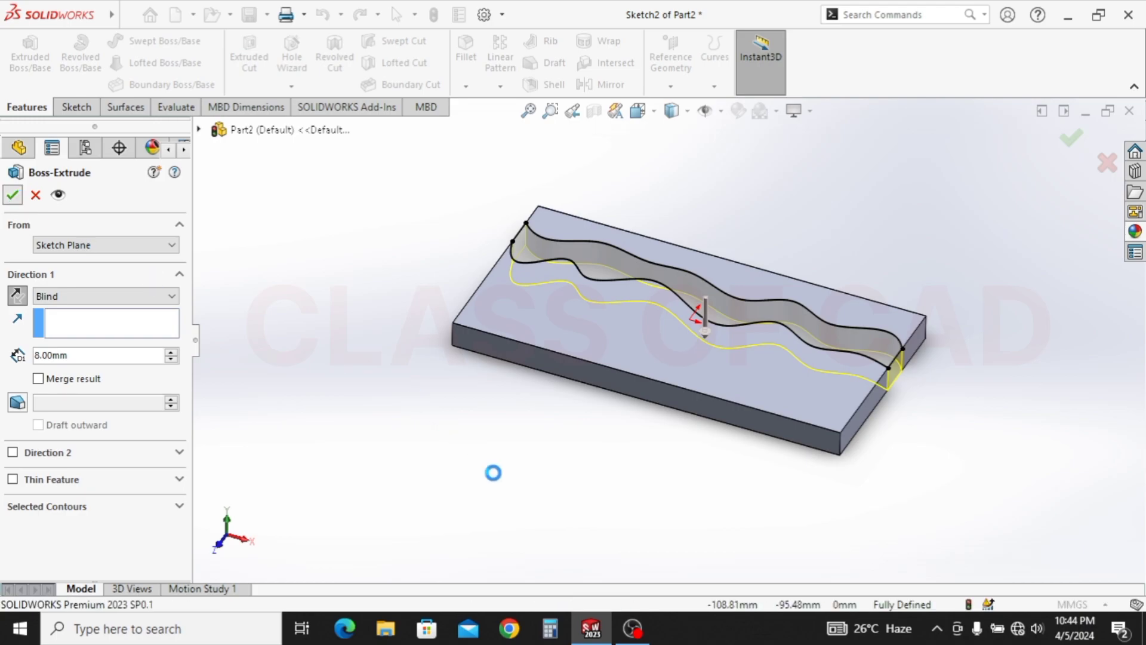
Open the first extrusion's appearance for editing and expand the Organic wood appearances in the library
middle_click_drag(639, 470, 617, 402)
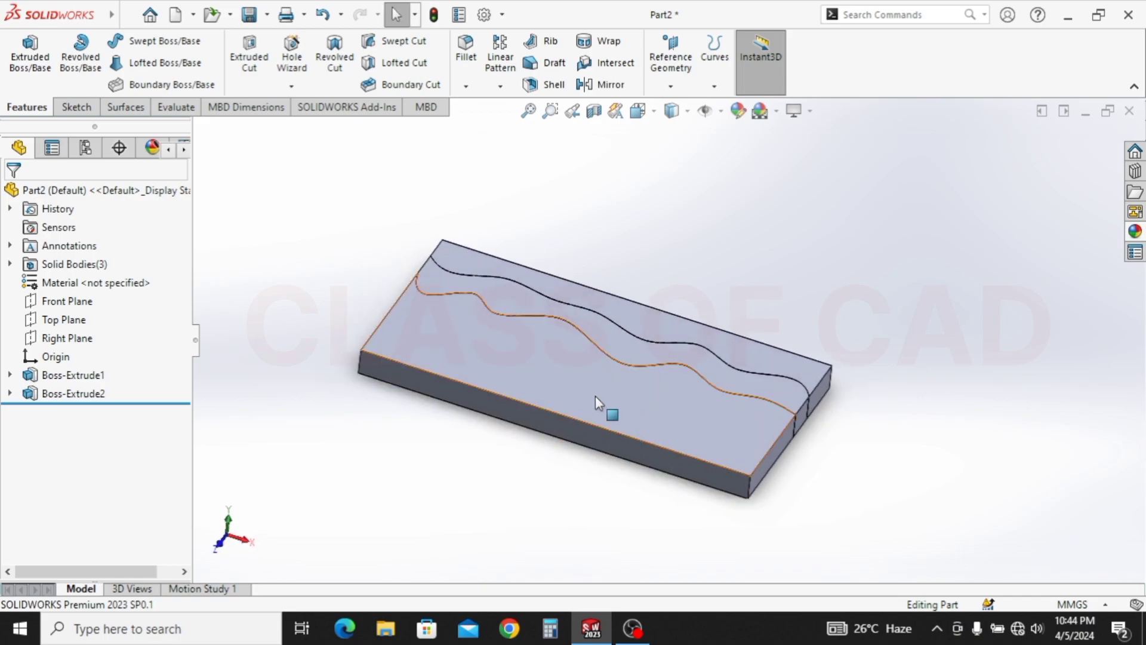
left_click(110, 378)
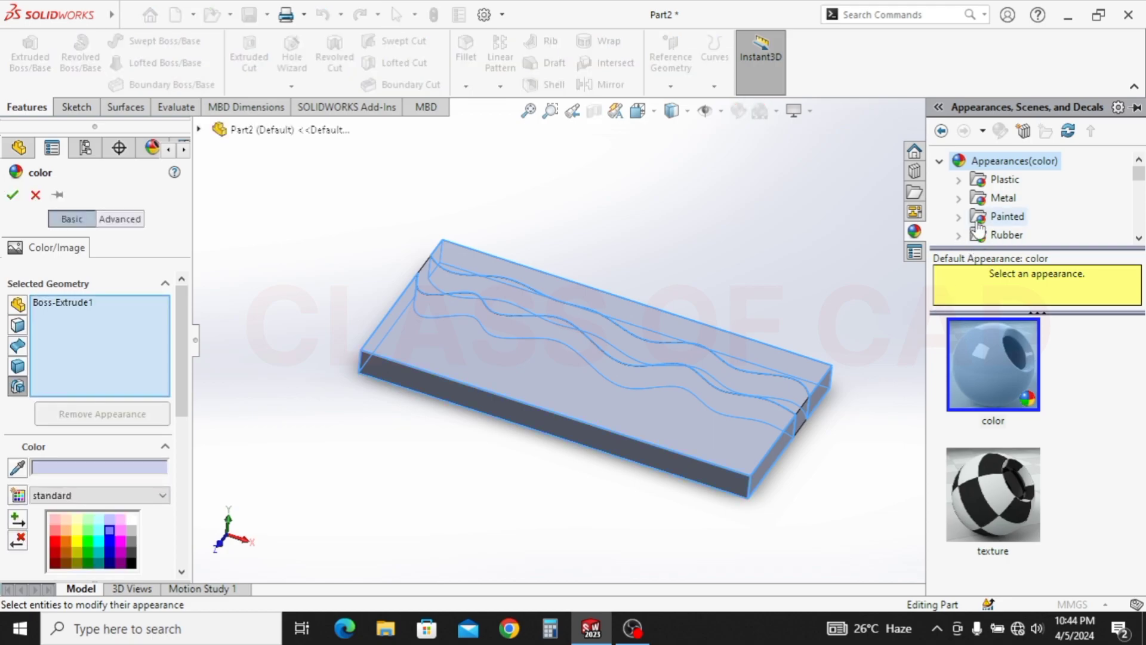
left_click_drag(985, 248, 986, 293)
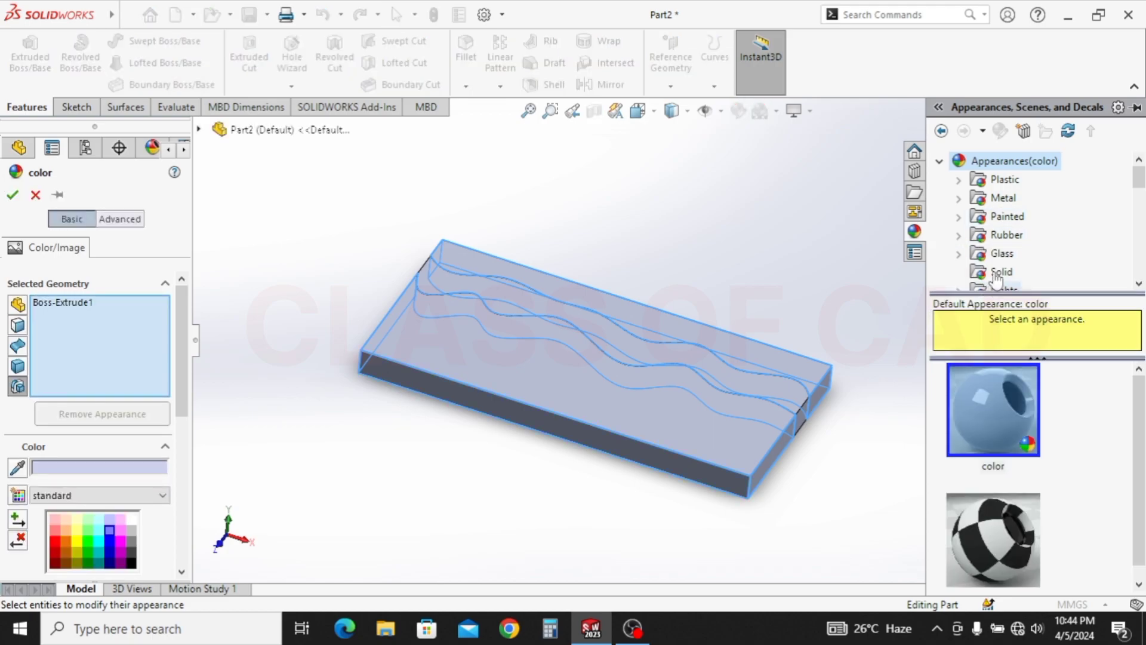
scroll(1005, 273, "down", 2)
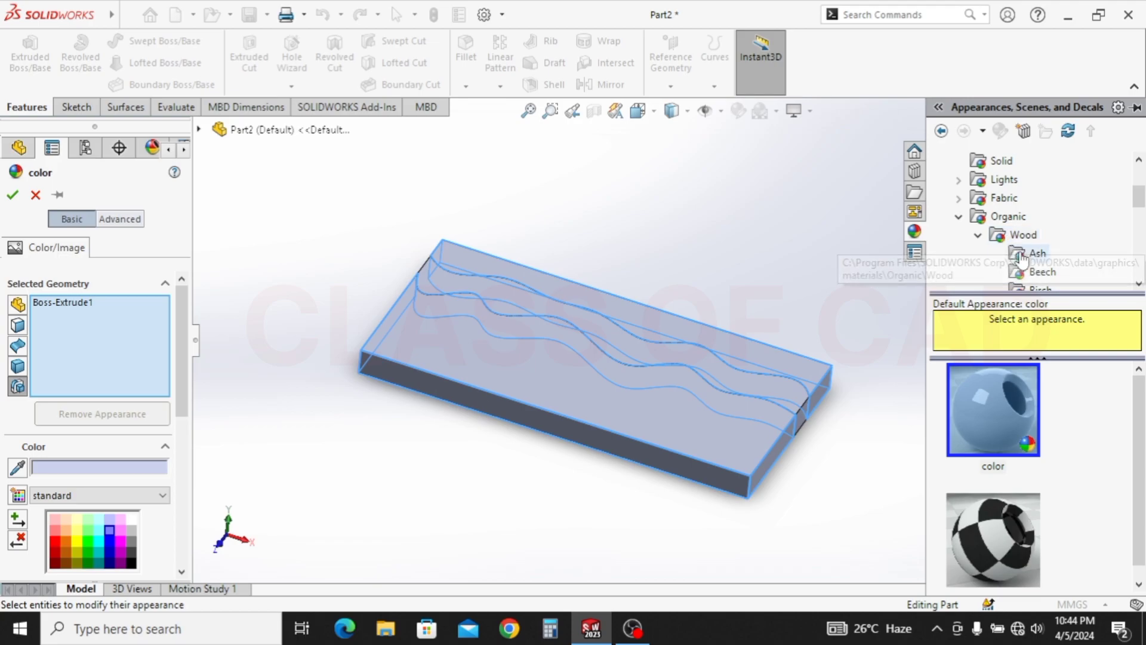
Compare the available wood finishes, including birch, beech, cherry, mahogany, maple and oak
left_click(1022, 254)
scroll(1024, 263, "down", 1)
left_click(1037, 237)
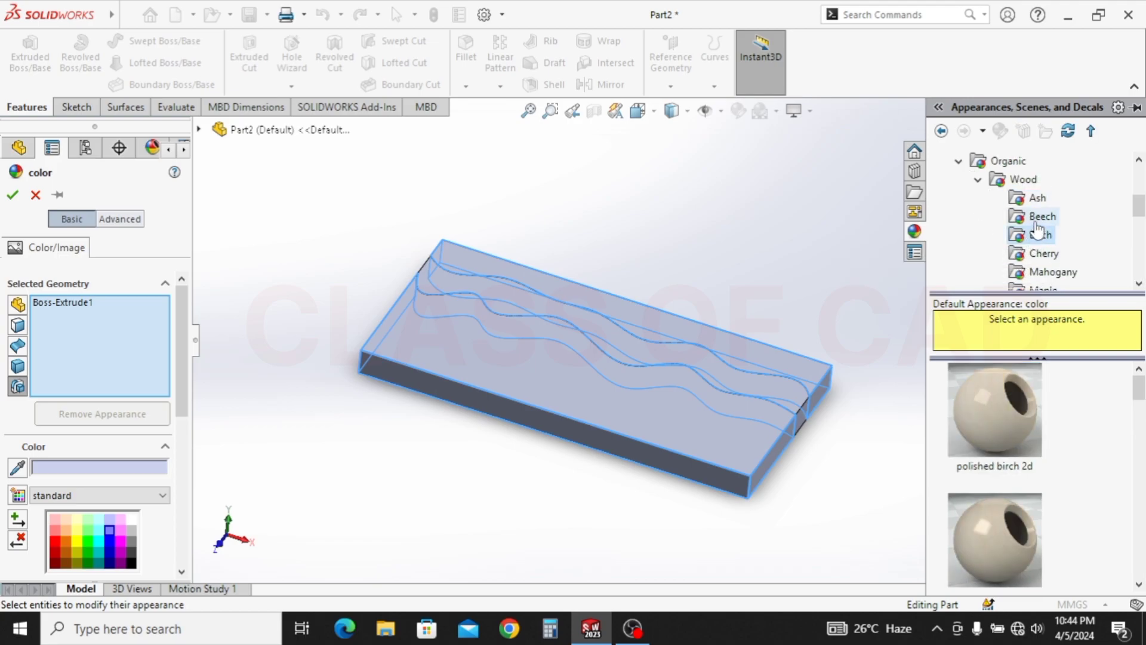
left_click(1042, 217)
left_click(1042, 254)
scroll(1042, 262, "down", 1)
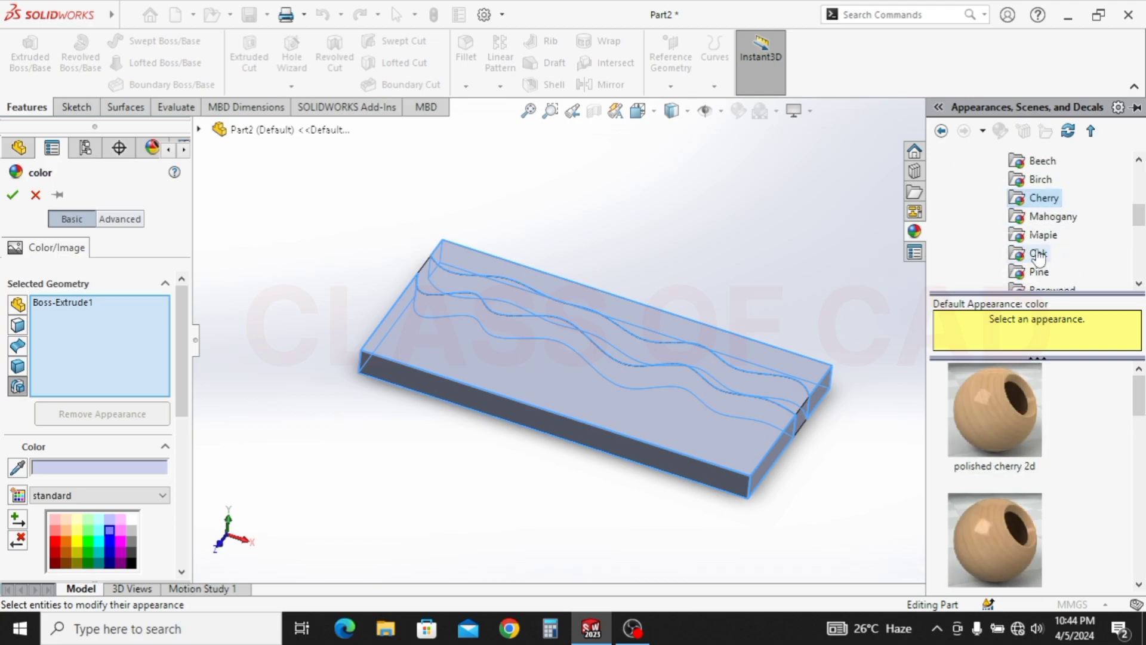
left_click(1041, 235)
left_click(1040, 253)
left_click(1039, 217)
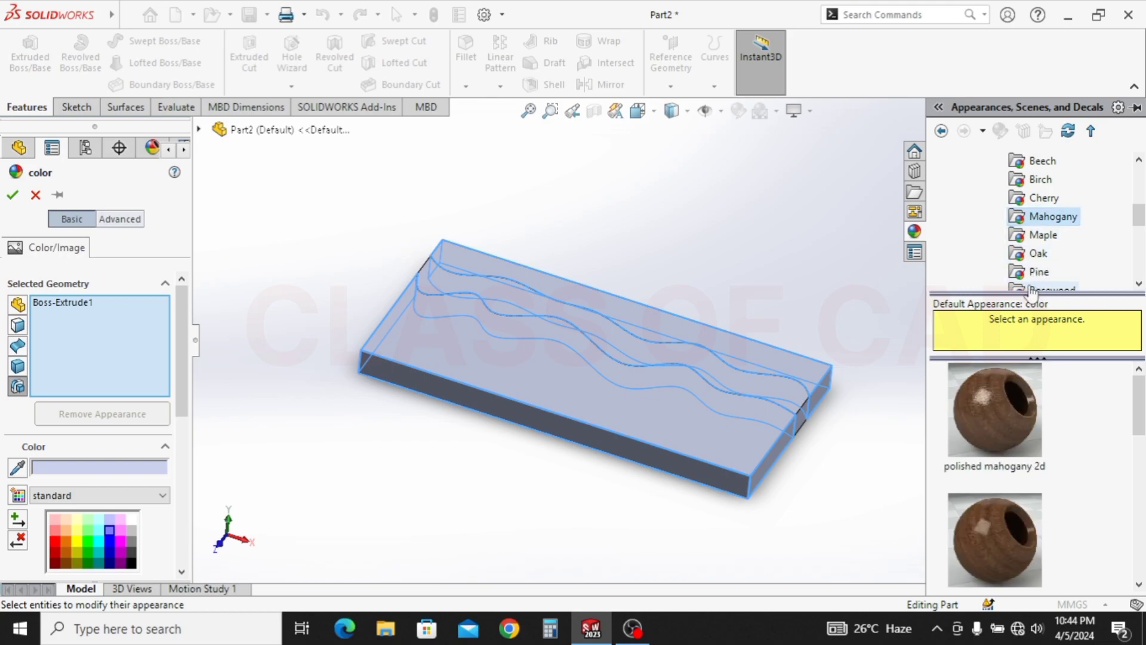
left_click(1036, 237)
Apply the polished cherry 2d appearance to the tabletop's two outer slabs and close the appearance settings
left_click(1042, 199)
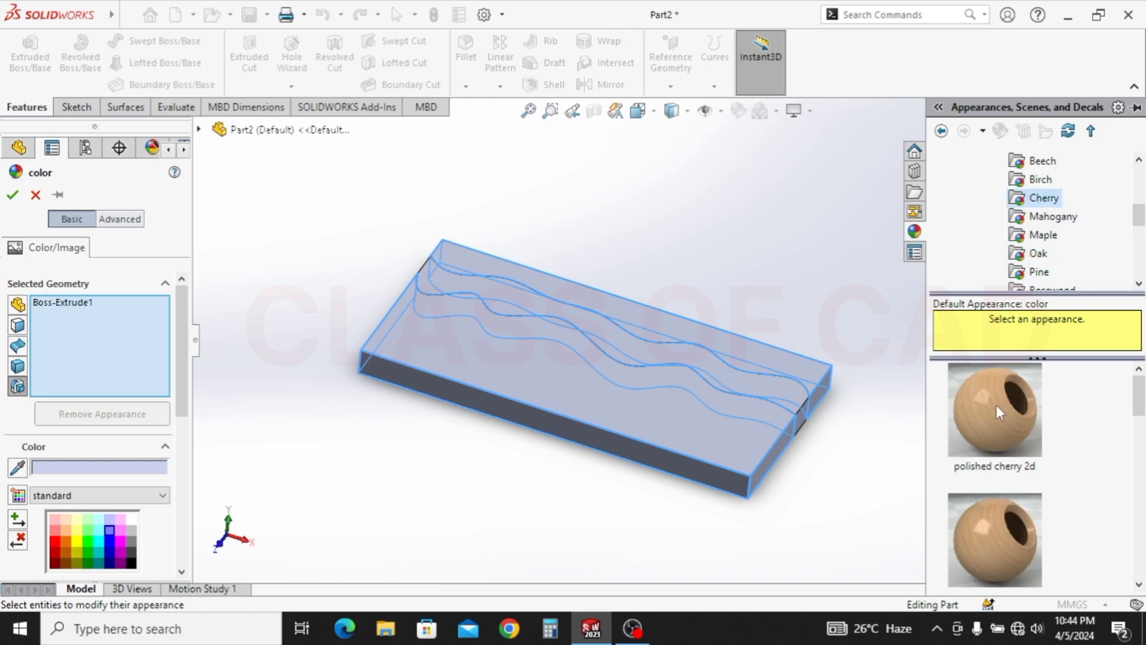
left_click(1004, 390)
left_click_drag(984, 421, 620, 394)
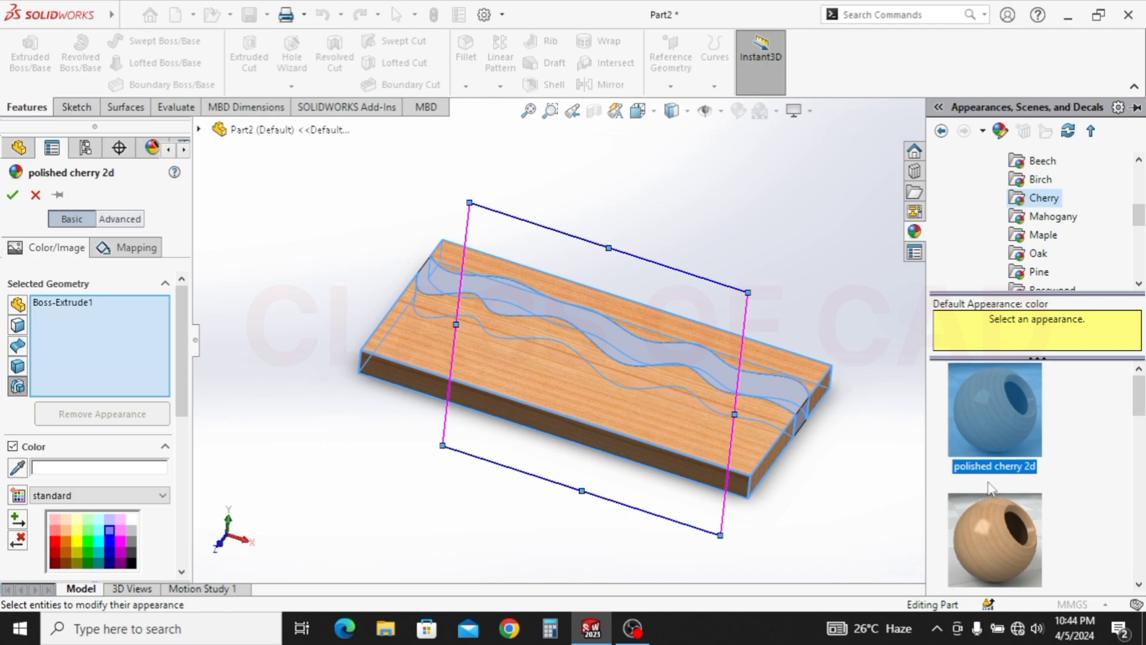
left_click(36, 196)
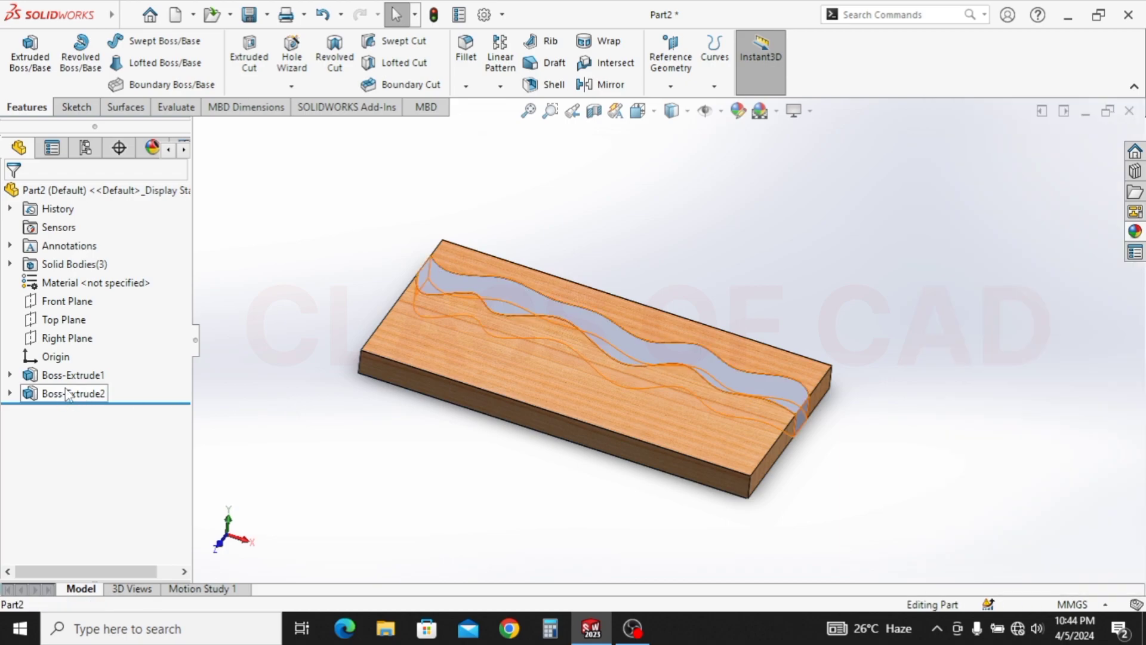
Open the channel extrusion's appearance for editing and show the Organic Liquid appearances in the library
left_click(67, 394)
left_click(155, 363)
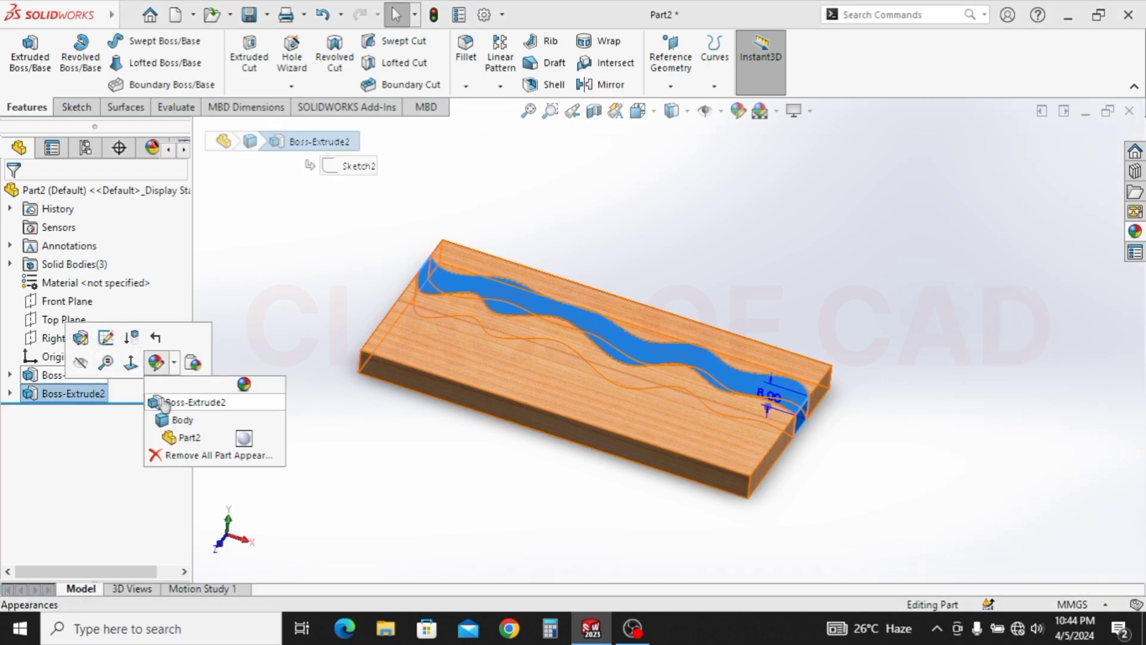
left_click(162, 403)
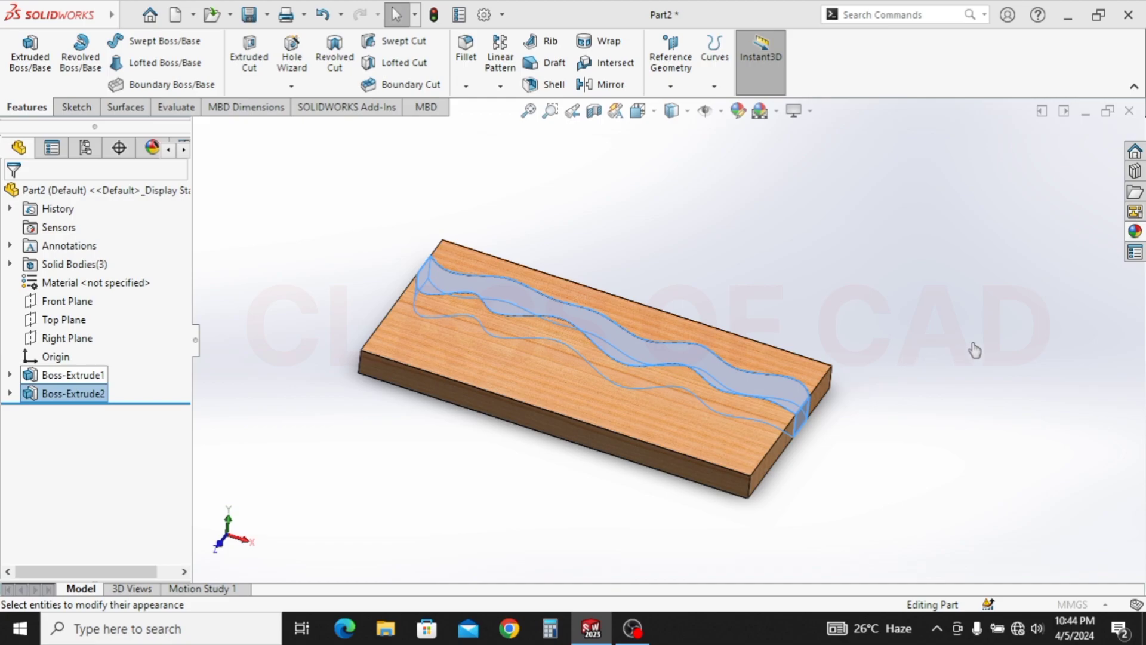
scroll(1009, 263, "down", 4)
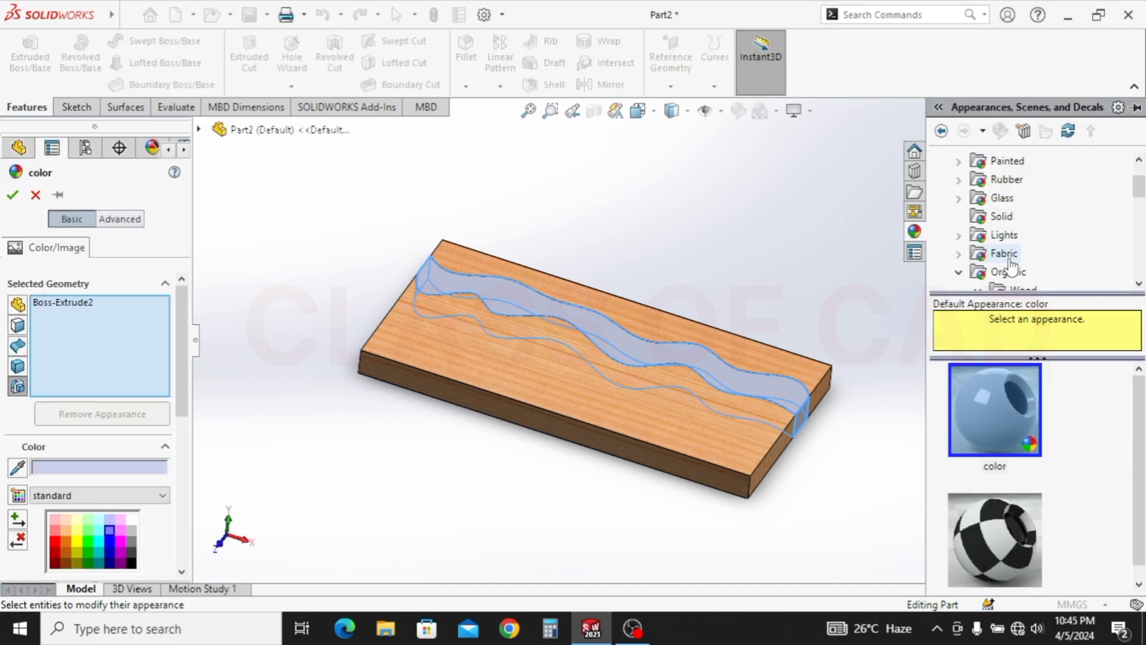
scroll(1044, 226, "down", 3)
scroll(1018, 237, "down", 1)
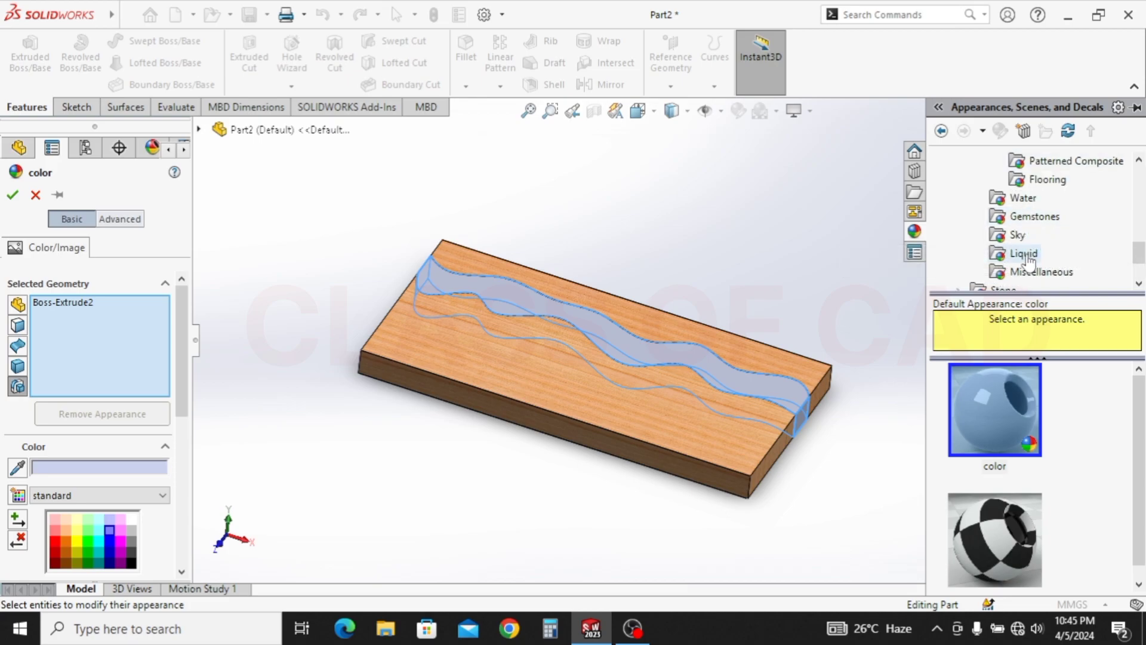
left_click(1030, 261)
Try the liquid finishes on the channel body, including red wine, white wine, amber beer, dark beer and motor oil
scroll(1008, 425, "down", 2)
mouse_move(1001, 443)
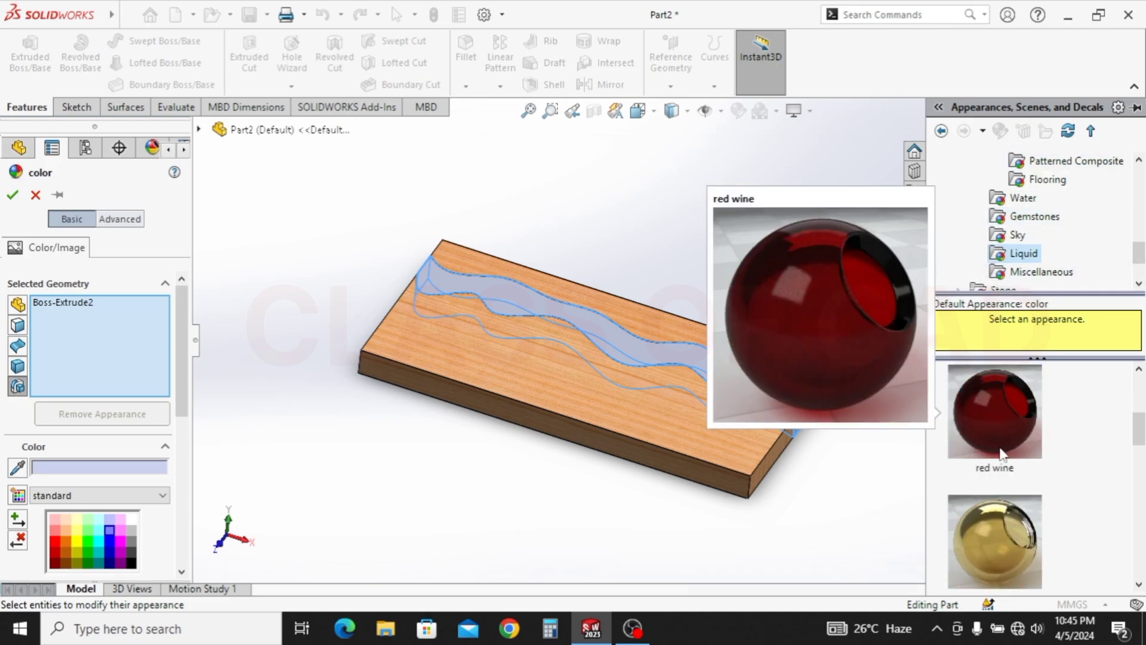
left_click(1002, 423)
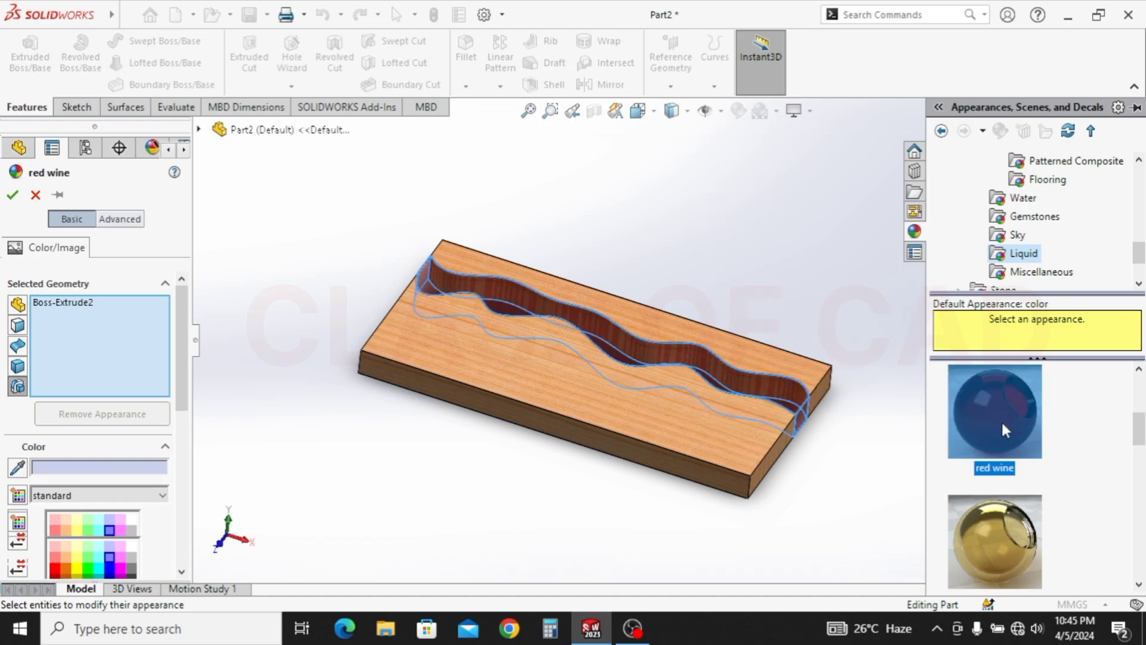
scroll(1021, 508, "down", 2)
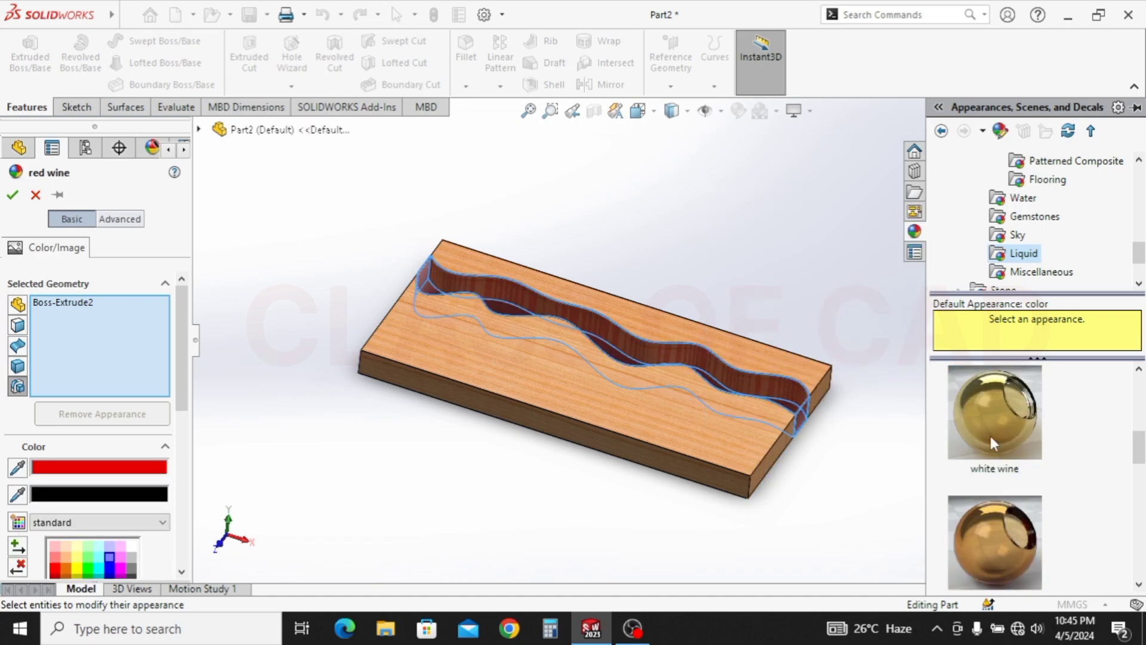
left_click(1005, 421)
left_click(1011, 522)
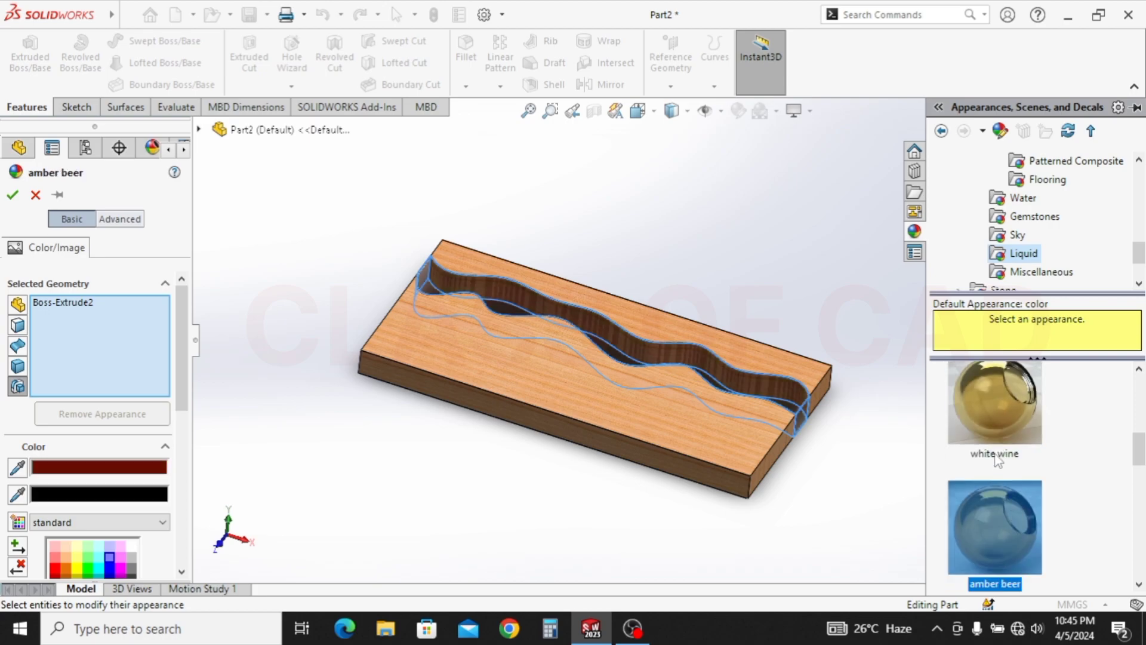
scroll(1001, 462, "down", 3)
left_click(1010, 523)
left_click(988, 412)
scroll(997, 436, "down", 4)
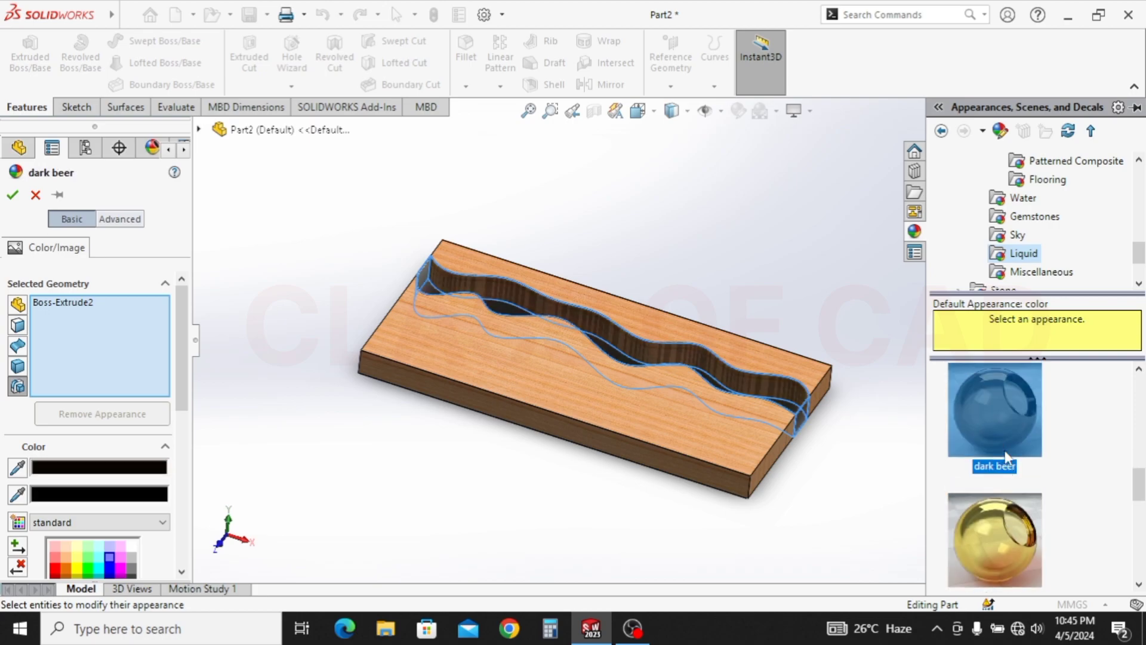
left_click(1009, 528)
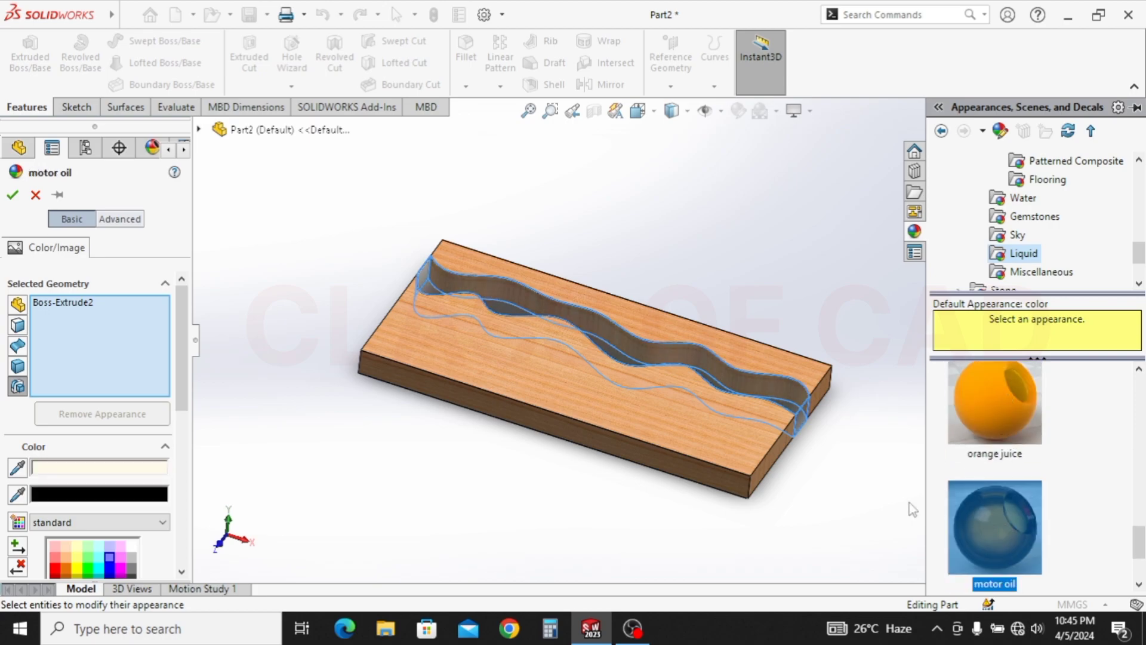
scroll(991, 516, "down", 2)
left_click(996, 513)
scroll(1009, 495, "down", 3)
Apply the red wine liquid appearance to the channel body and close the appearance settings
scroll(1015, 480, "up", 2)
scroll(1013, 502, "down", 1)
left_click(1007, 507)
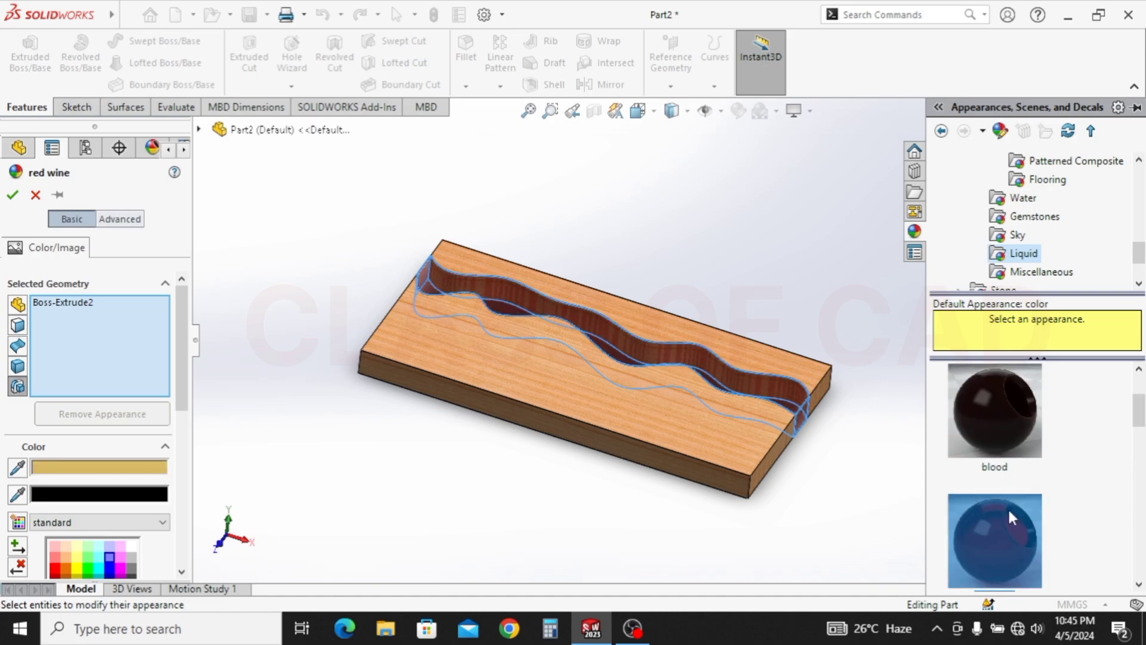
left_click(12, 195)
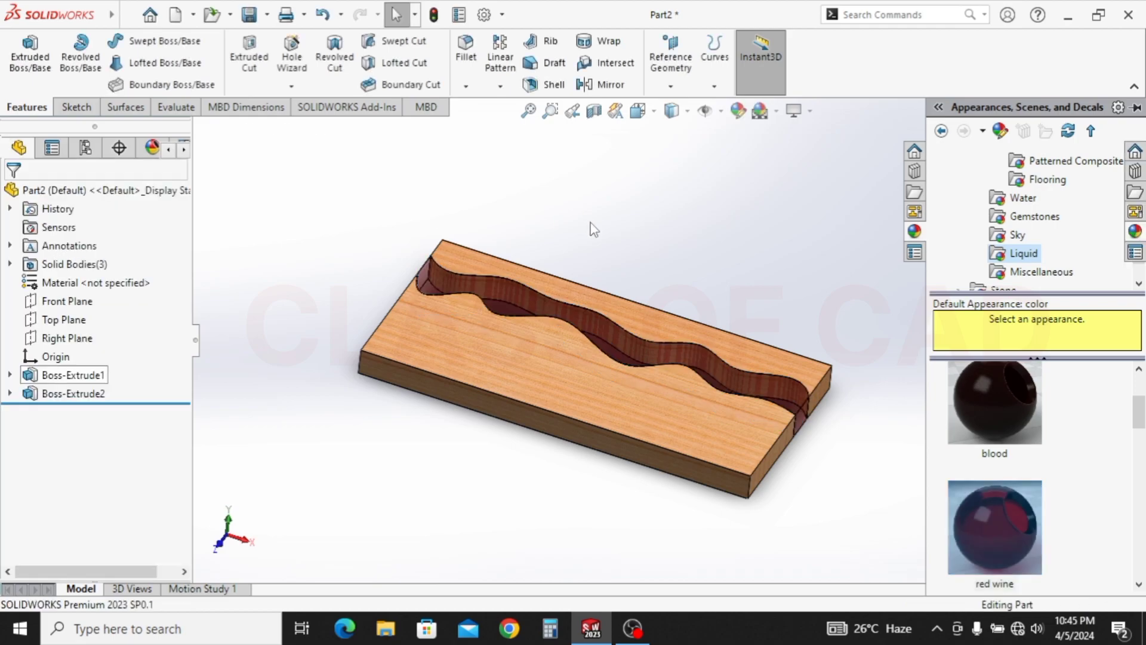
Start a sketch on the underside face of the tabletop's larger wooden slab
middle_click_drag(699, 314, 749, 252)
middle_click_drag(647, 332, 568, 311)
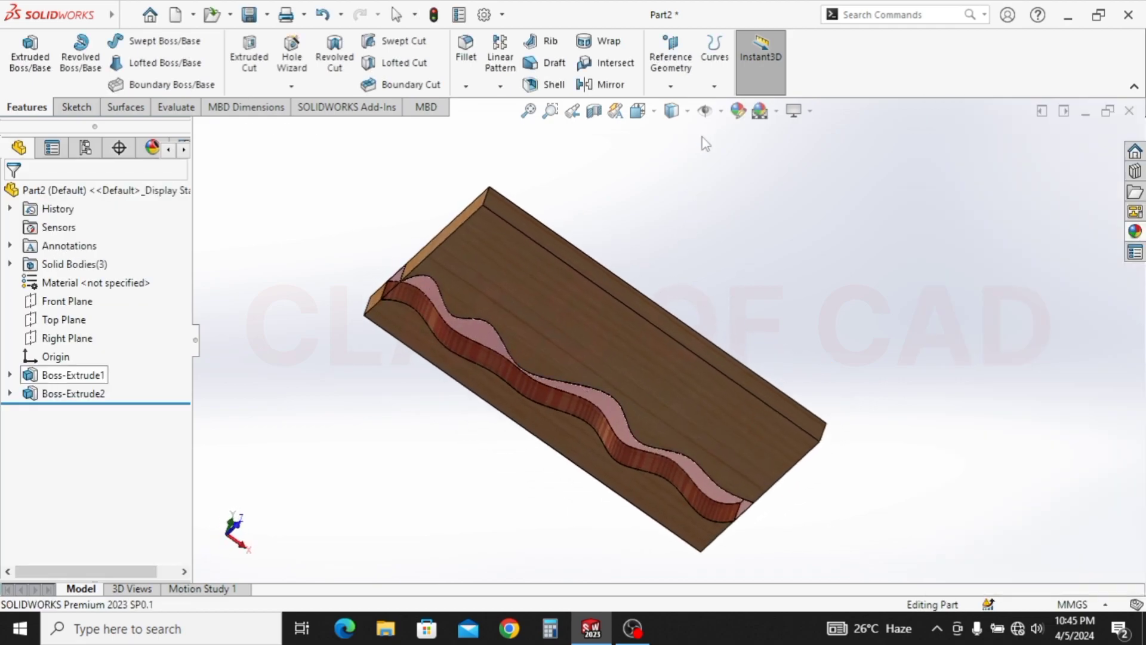
left_click(555, 320)
left_click(629, 269)
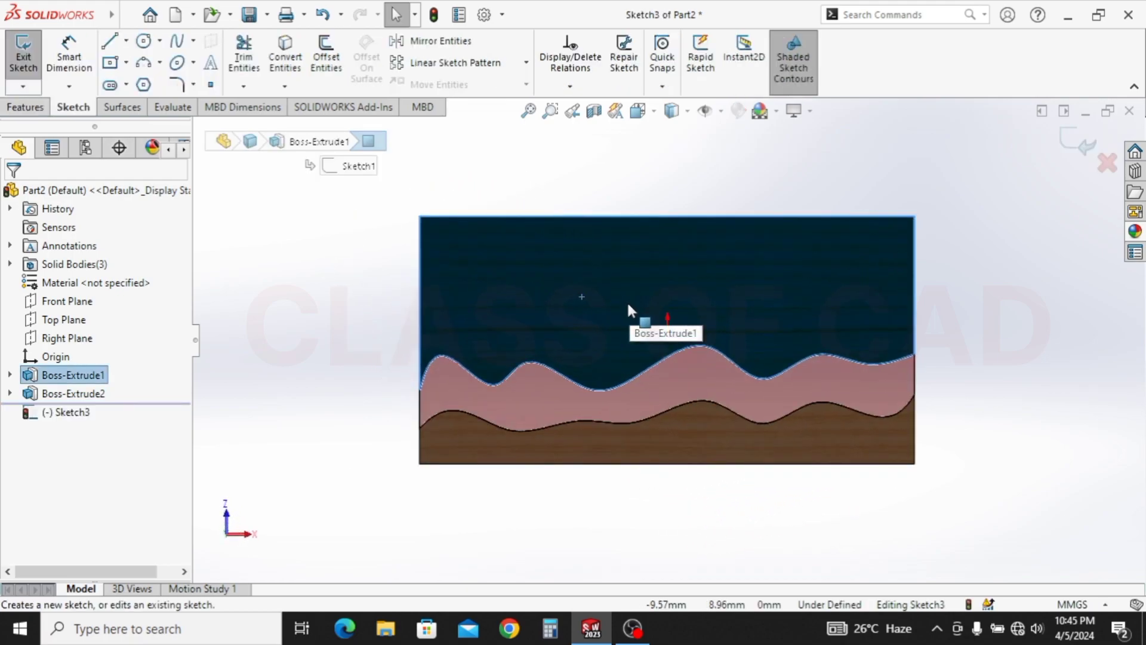
Draw two corner rectangles about 7.7 by 2.3 mm in the tabletop corners on the larger slab's outer long edge
left_click(110, 62)
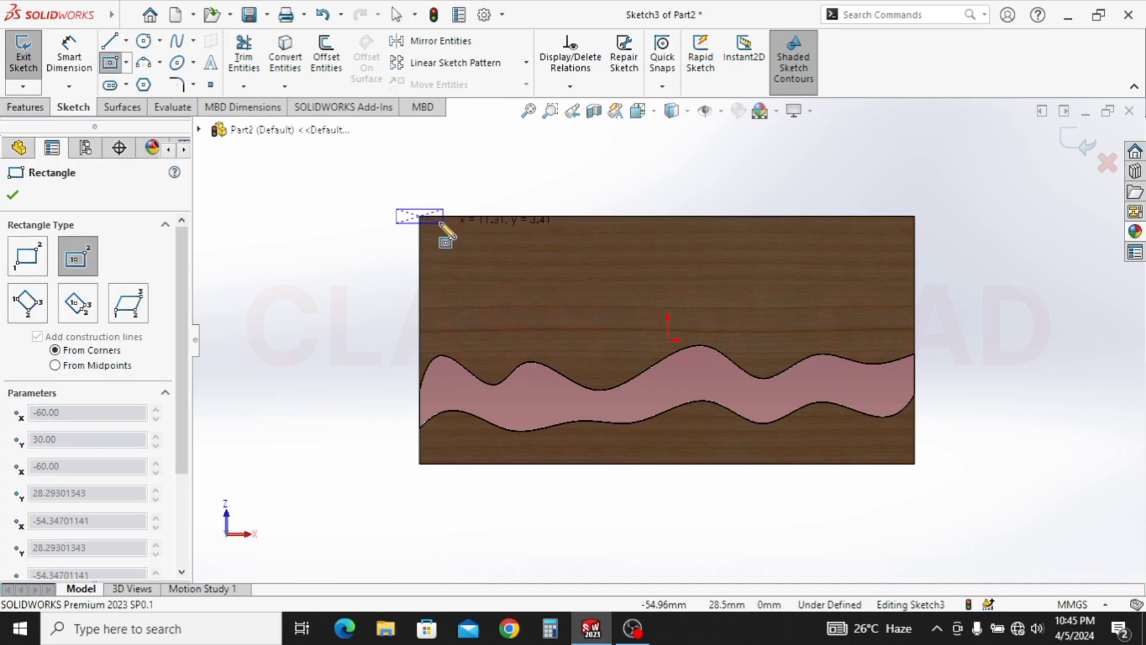
key("Escape")
left_click(126, 62)
left_click(179, 84)
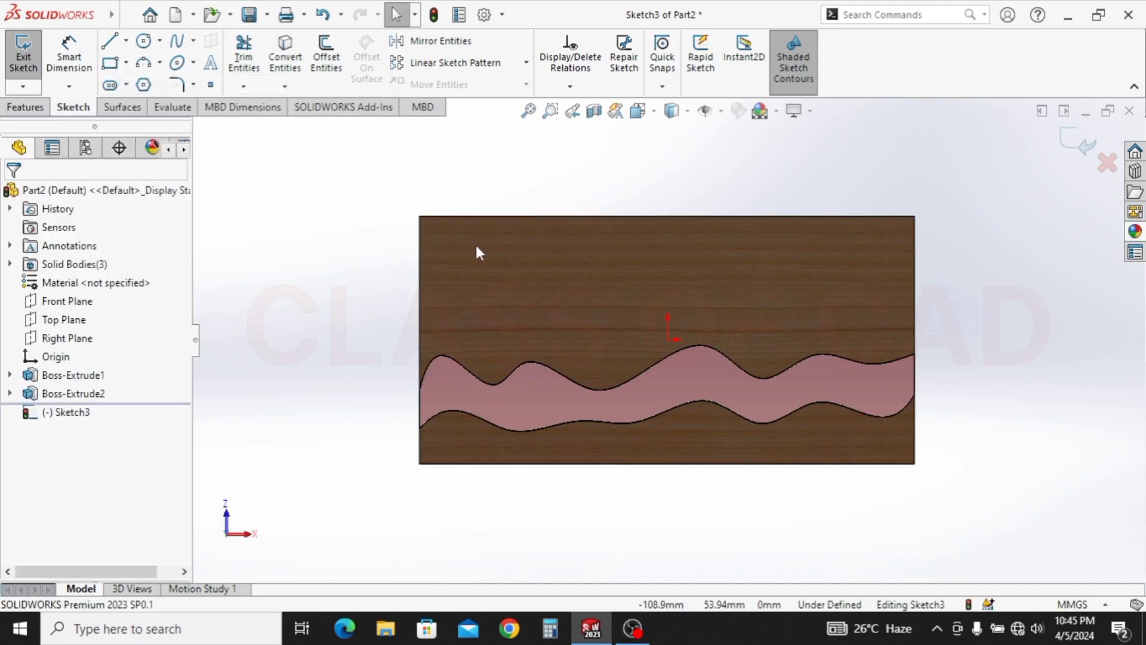
left_click(420, 216)
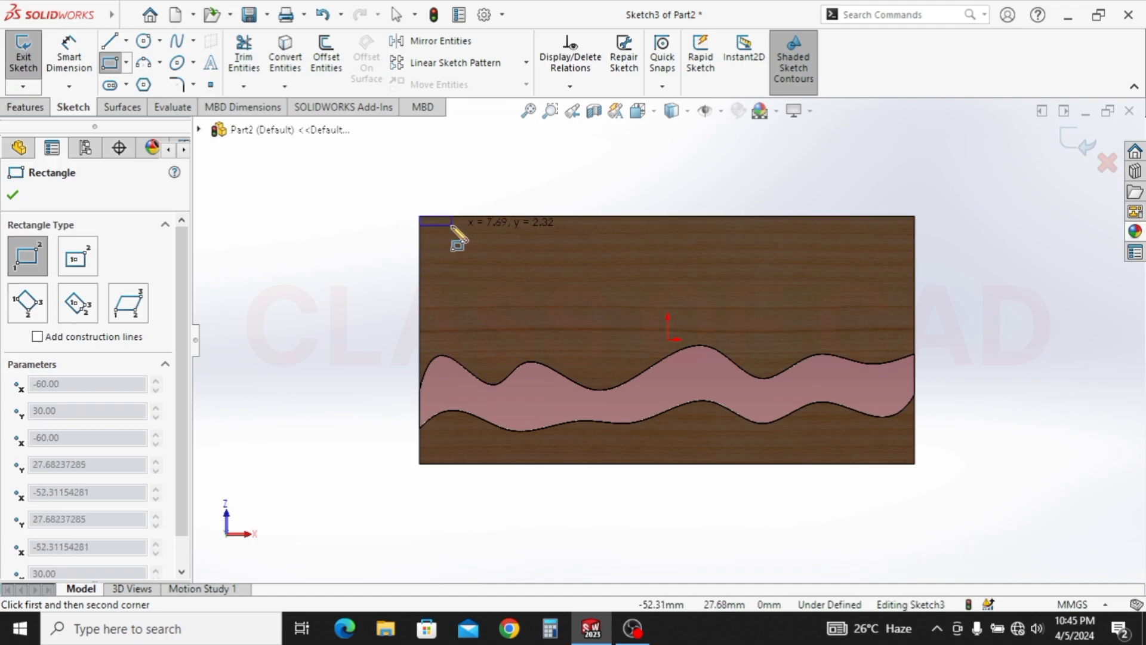
left_click(452, 226)
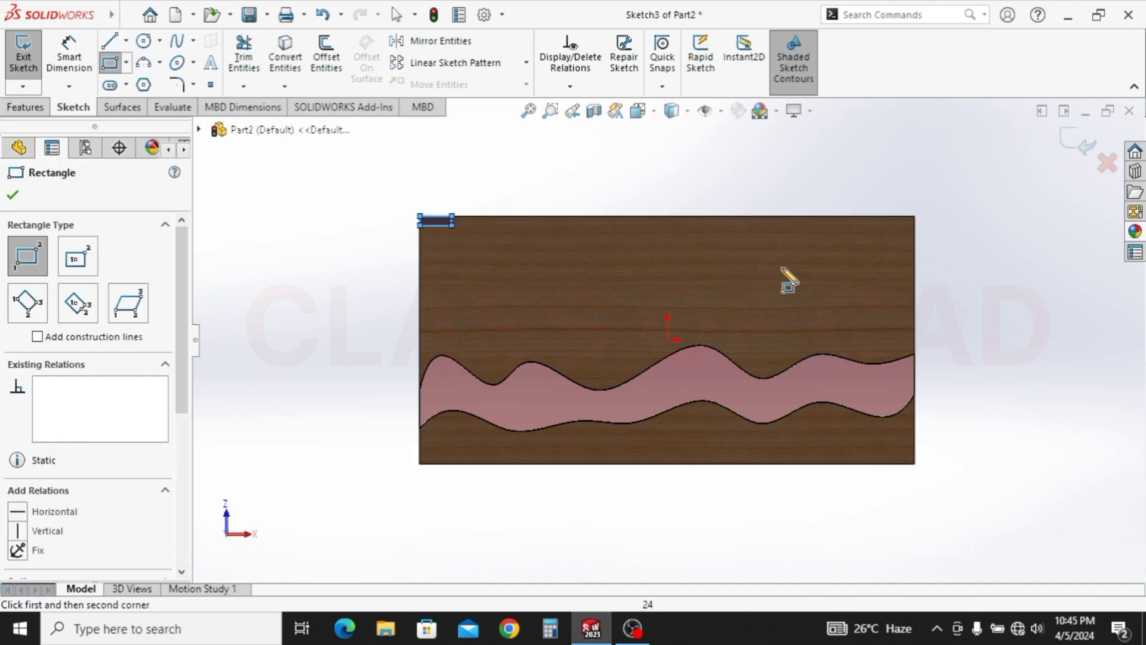
left_click(915, 216)
left_click(884, 227)
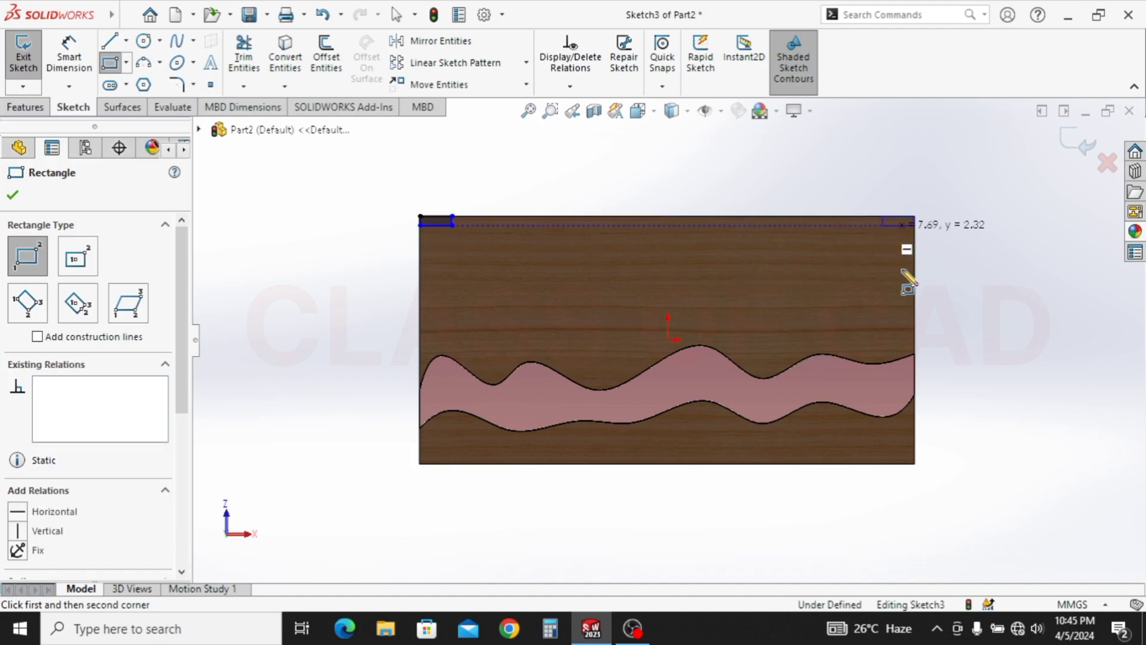
Draw two more corner rectangles about 7.7 by 2.3 mm in the tabletop corners on the smaller slab's side
left_click(914, 463)
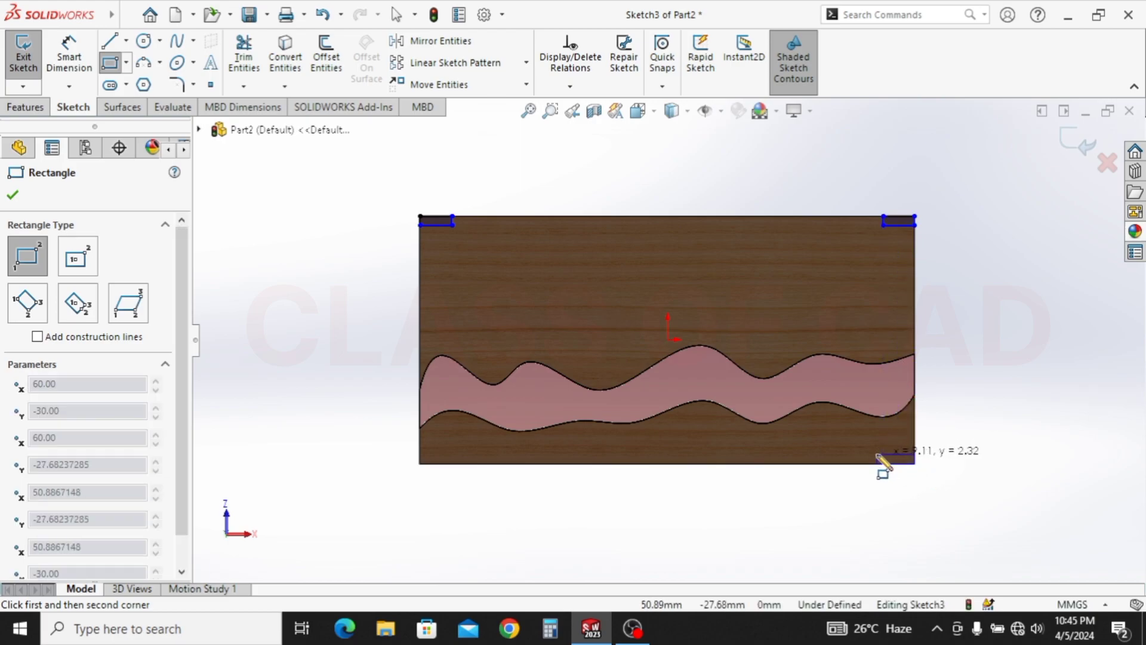
left_click(883, 455)
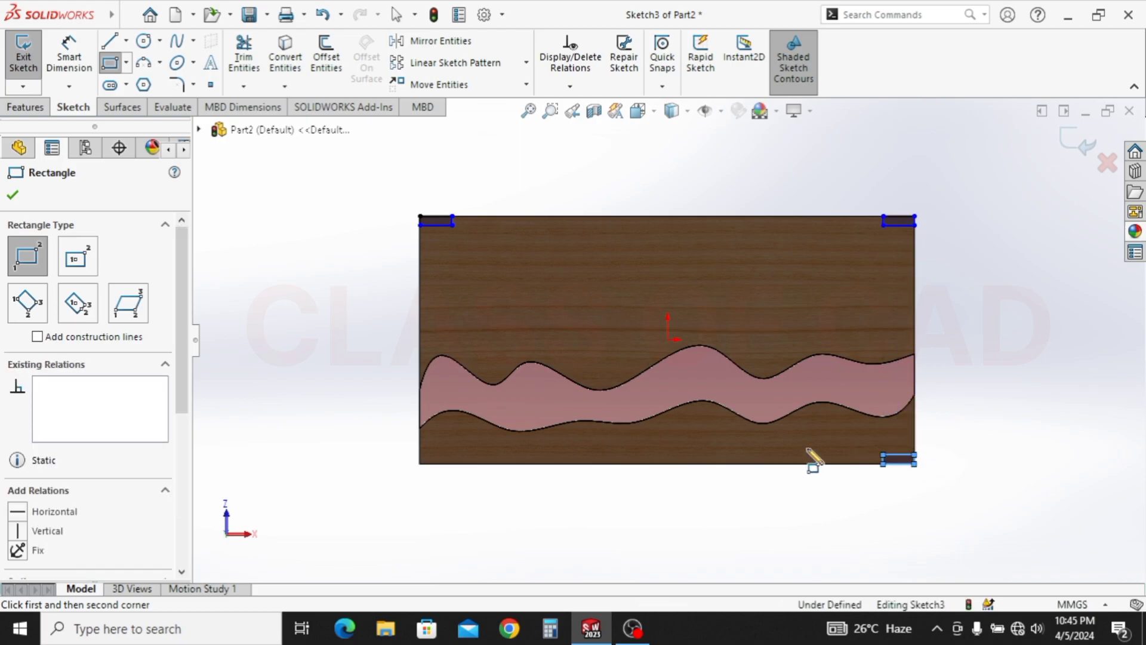
left_click(418, 463)
left_click(452, 455)
key("Escape")
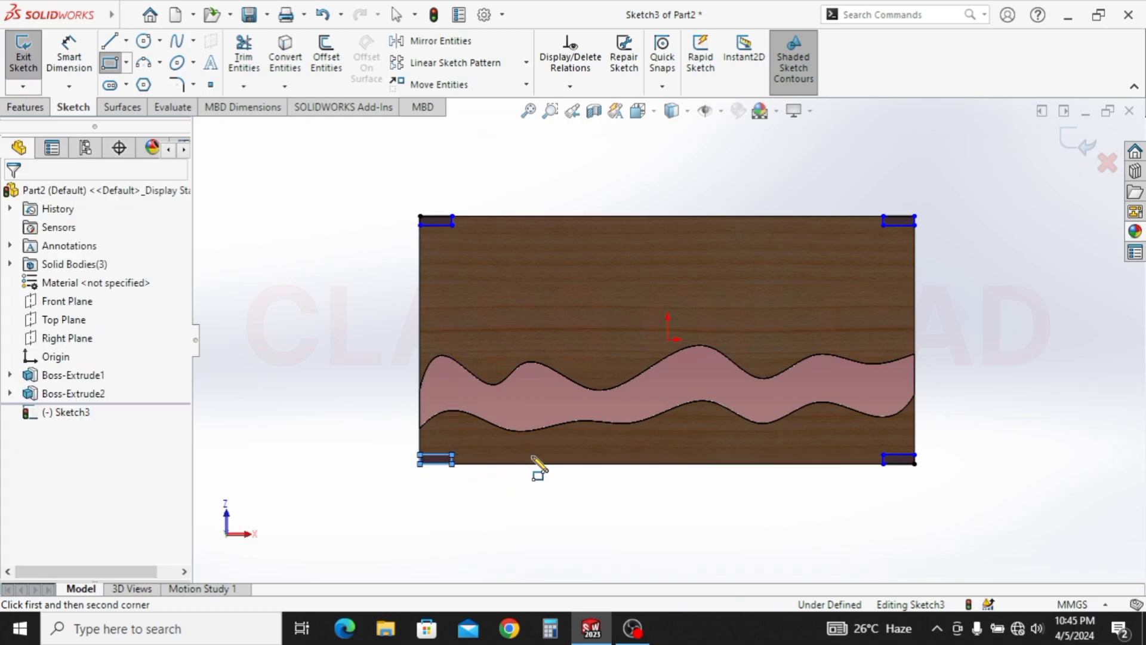
left_click(452, 455)
key("Escape")
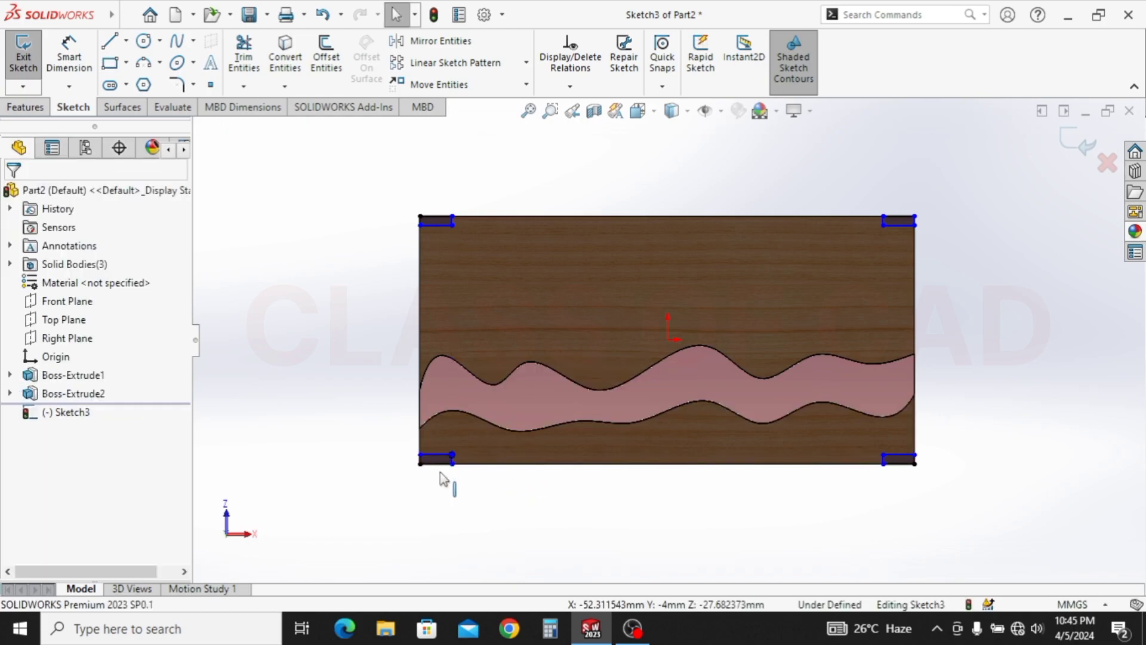
Make the horizontal sides of the two left-end rectangles equal, and likewise those of the two right-end rectangles
left_click(438, 453)
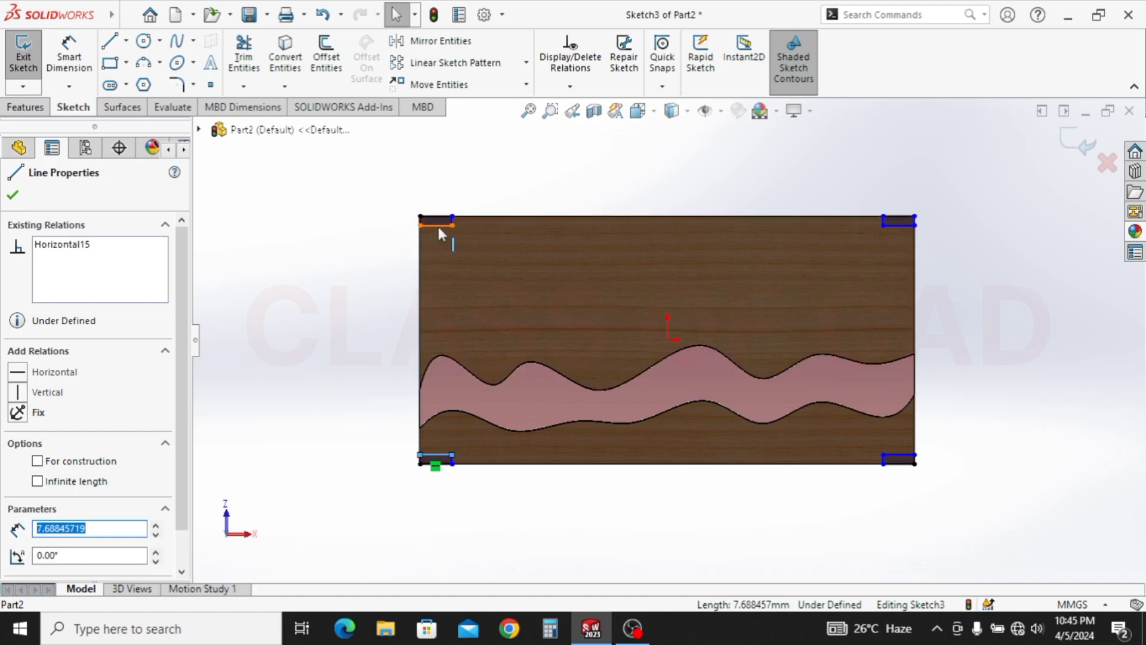
left_click(437, 225, "ctrl")
left_click(613, 151)
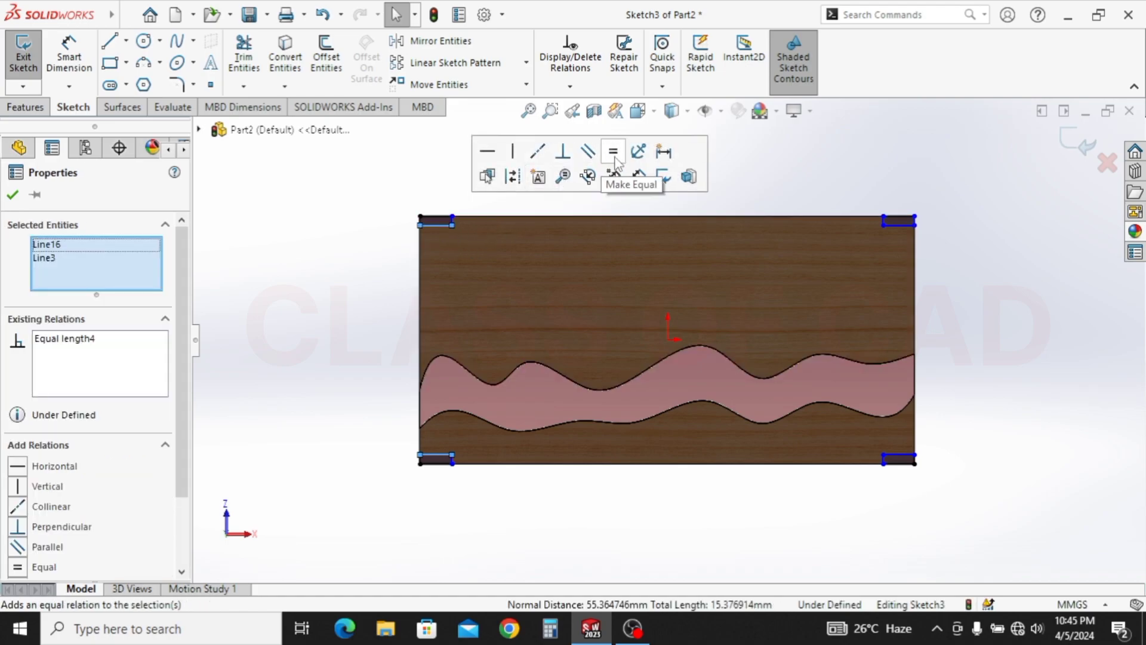
key("Escape")
left_click(891, 230)
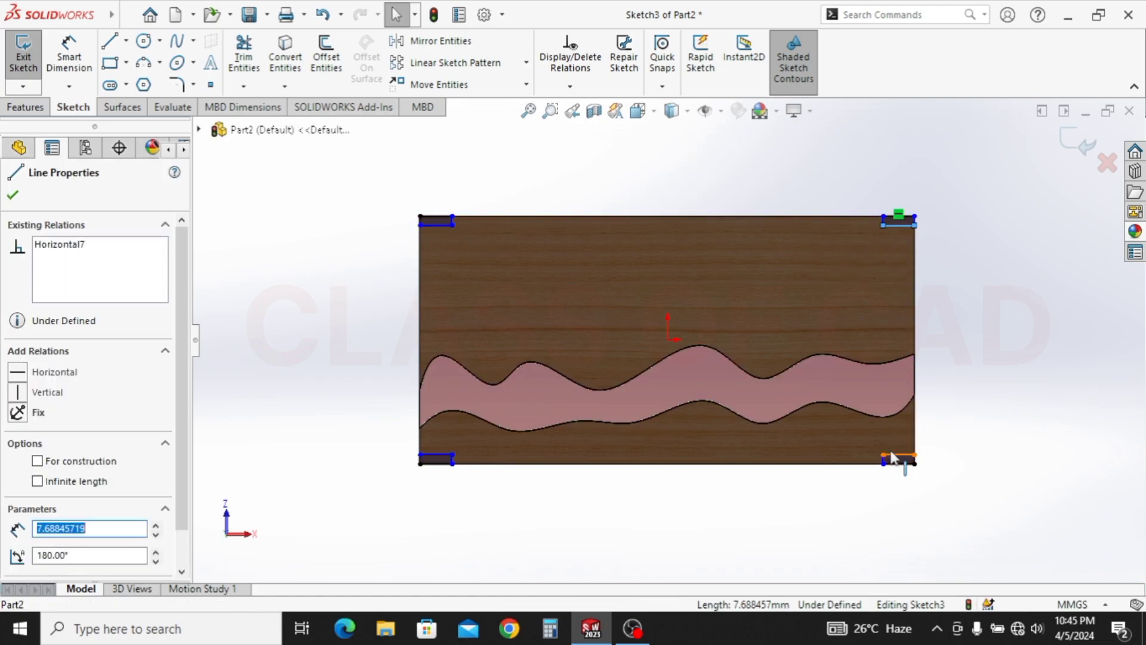
left_click(899, 455, "ctrl")
left_click(1051, 379)
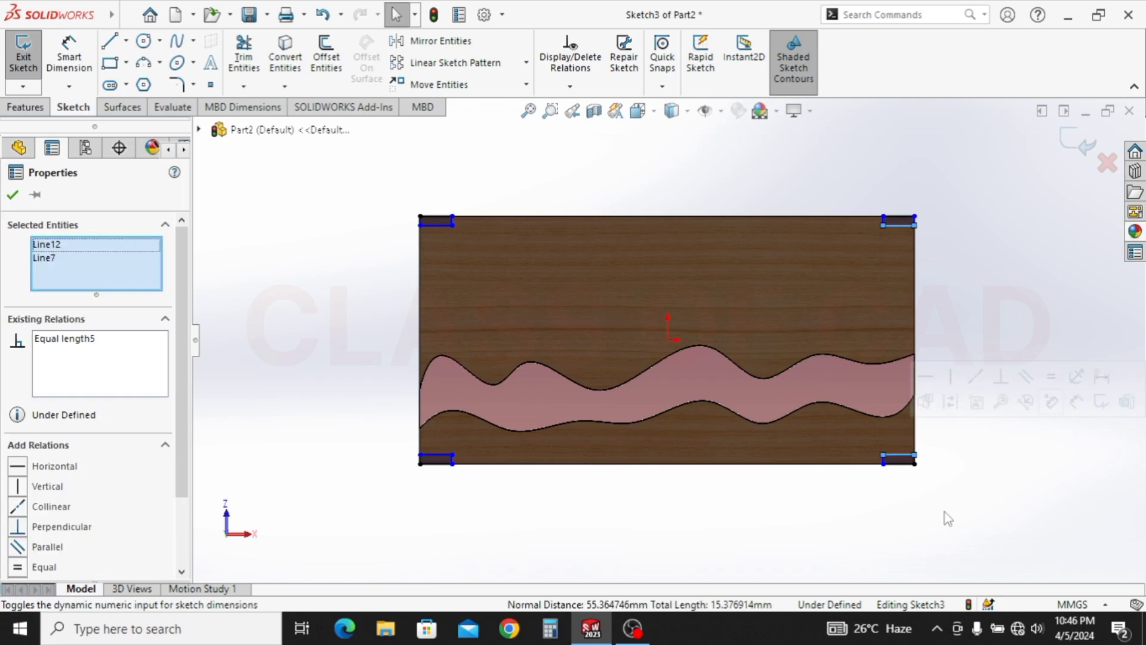
key("Escape")
Make the inner vertical sides of the two rectangles at the tabletop's right end equal
scroll(890, 478, "down", 4)
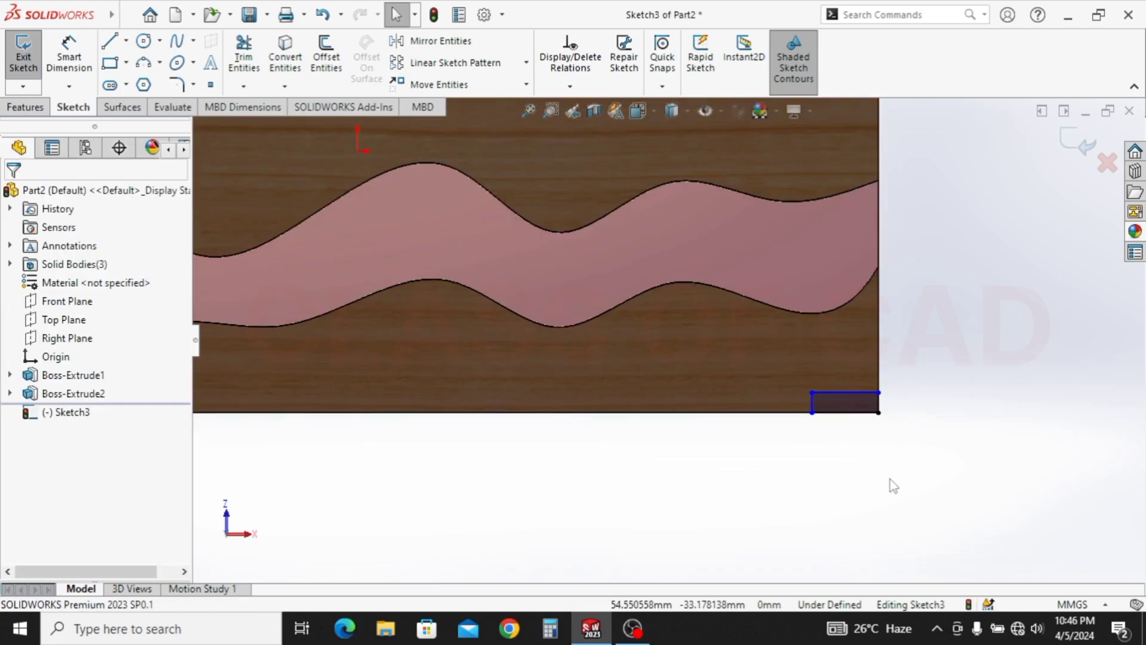
left_click(812, 402)
scroll(831, 275, "up", 4)
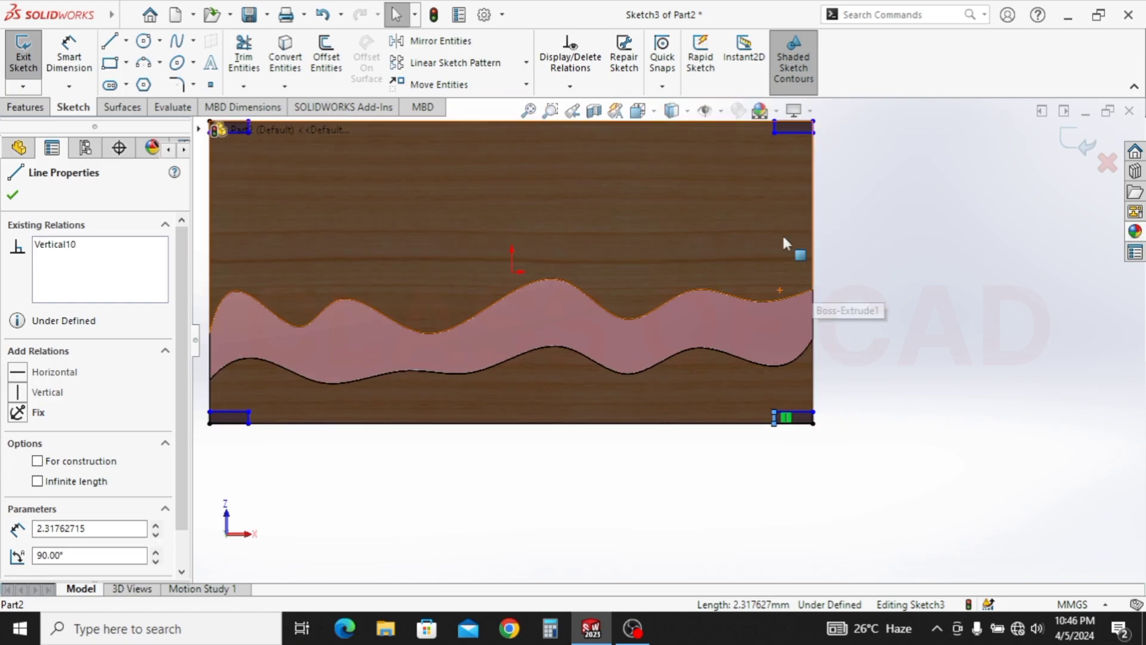
scroll(800, 268, "down", 4)
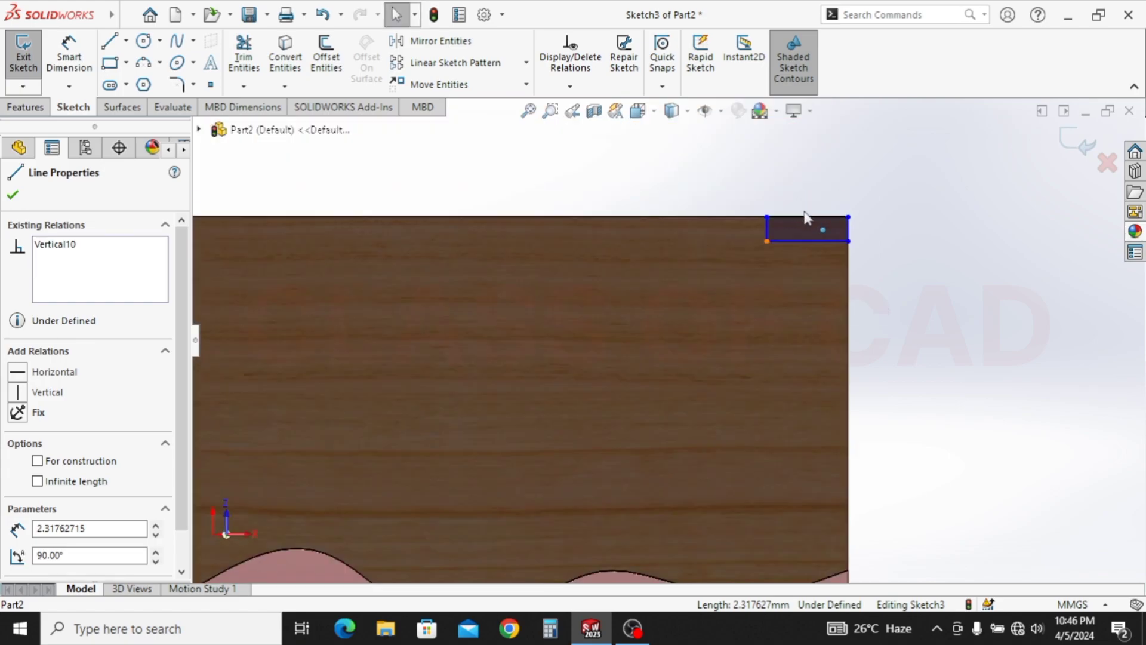
left_click(769, 227, "ctrl")
left_click(947, 178)
left_click(1021, 327)
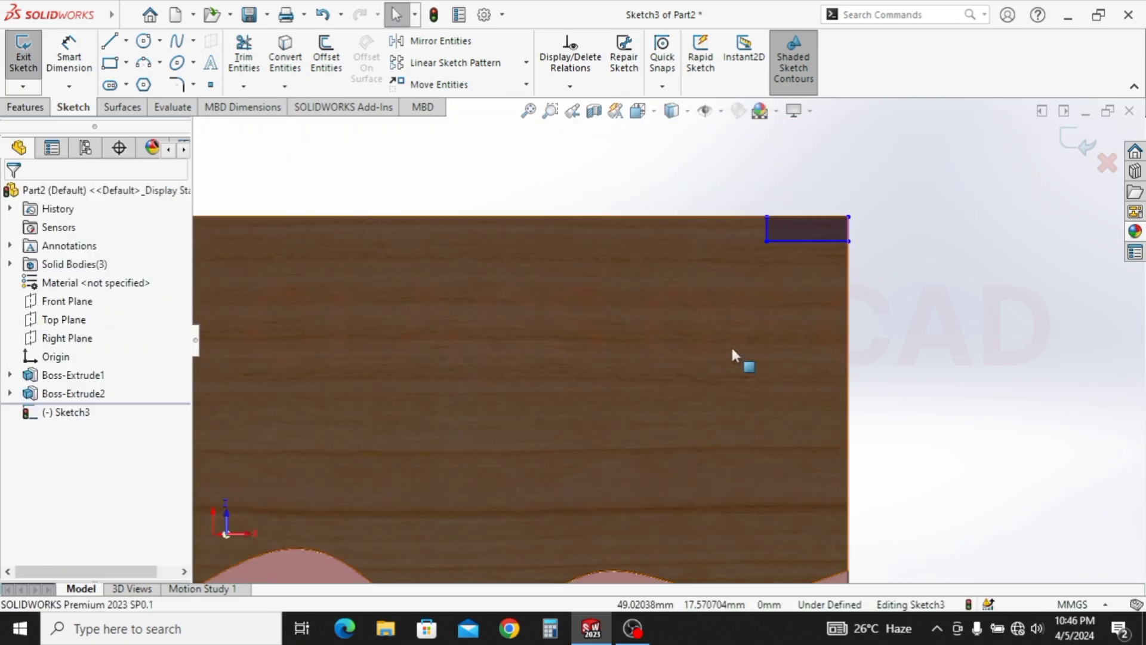
Make the inner vertical sides of the two rectangles at the tabletop's left end equal
scroll(732, 346, "up", 3)
middle_click_drag(609, 405, 824, 366, "ctrl")
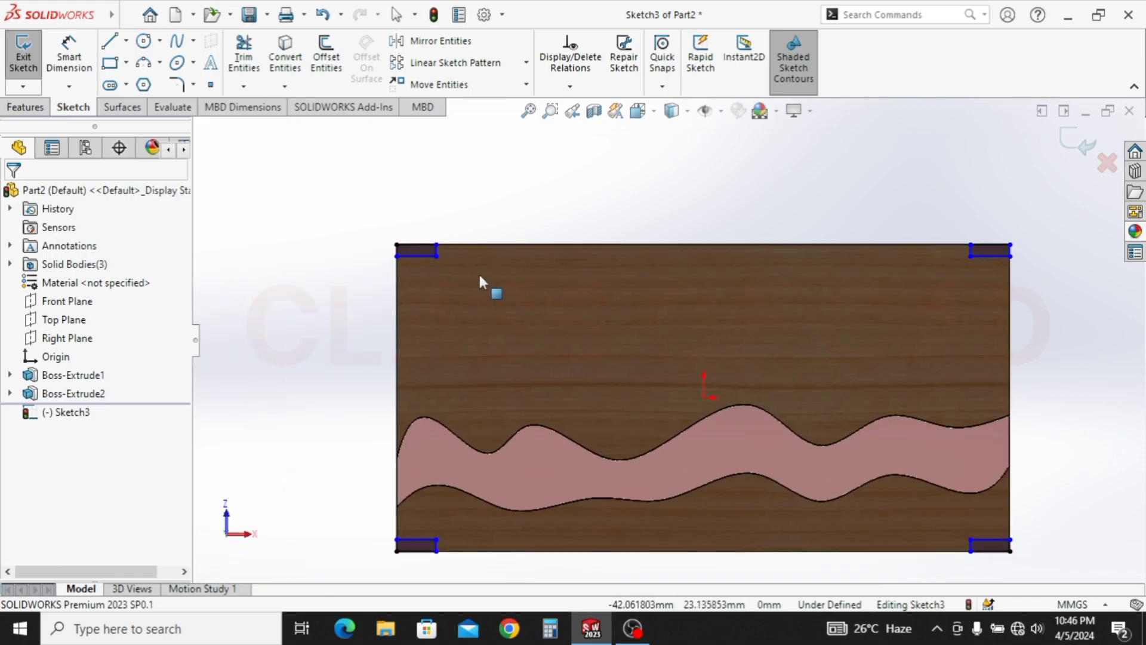
scroll(457, 269, "down", 3)
left_click(475, 267)
scroll(505, 325, "up", 2)
middle_click_drag(519, 337, 512, 181, "ctrl")
scroll(511, 534, "down", 4)
left_click(548, 440, "ctrl")
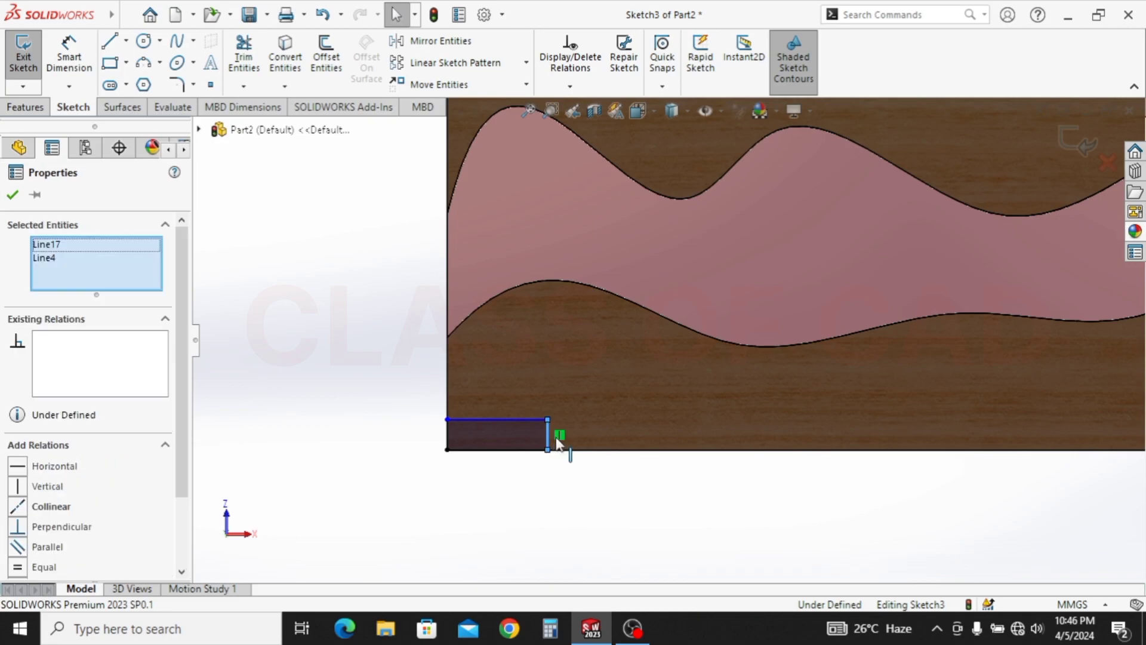
left_click(725, 358)
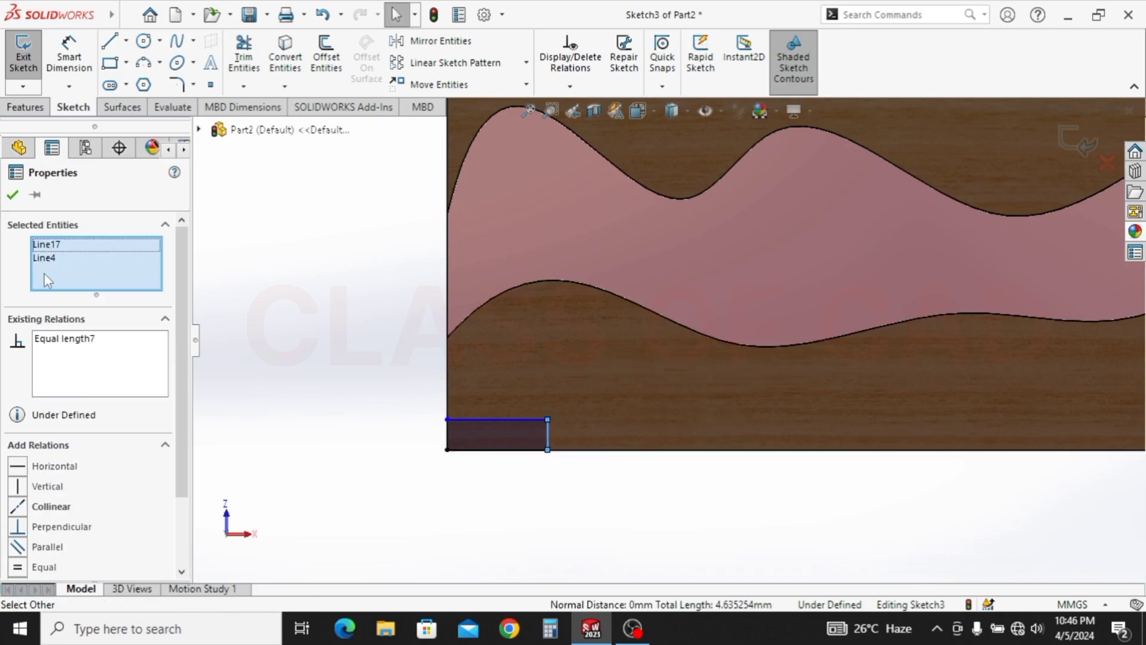
left_click(14, 195)
Dimension the rectangle in the tabletop's left-end corner on the smaller slab's side to 8 mm wide and 2.2 mm high
left_click(69, 57)
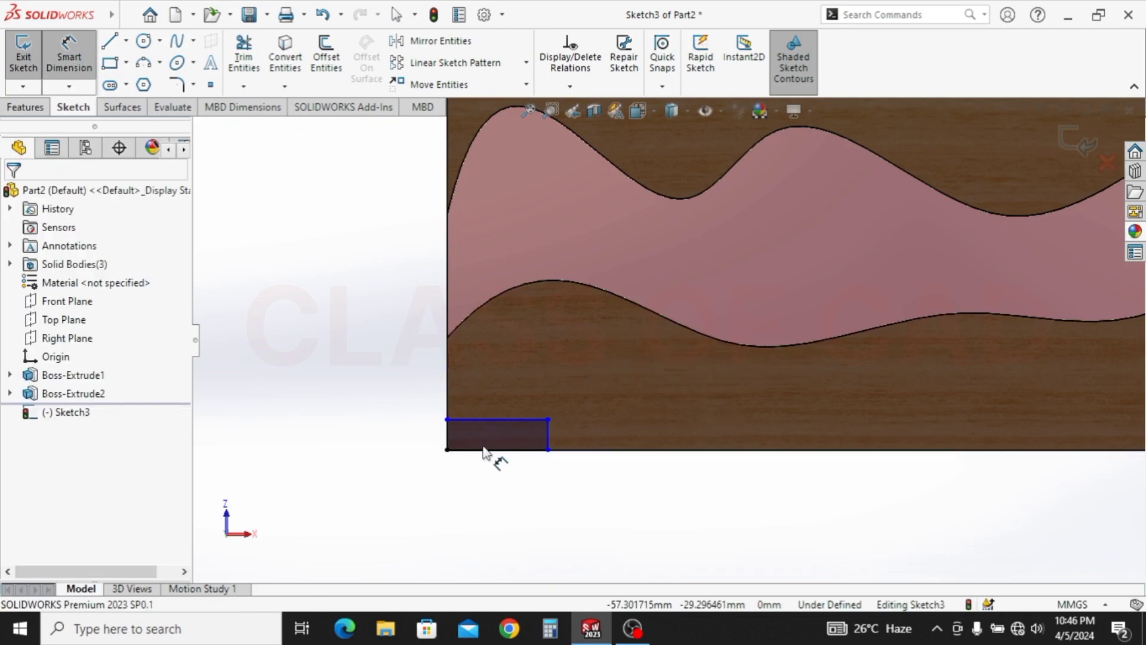
left_click(495, 496)
key("Return")
left_click(448, 442)
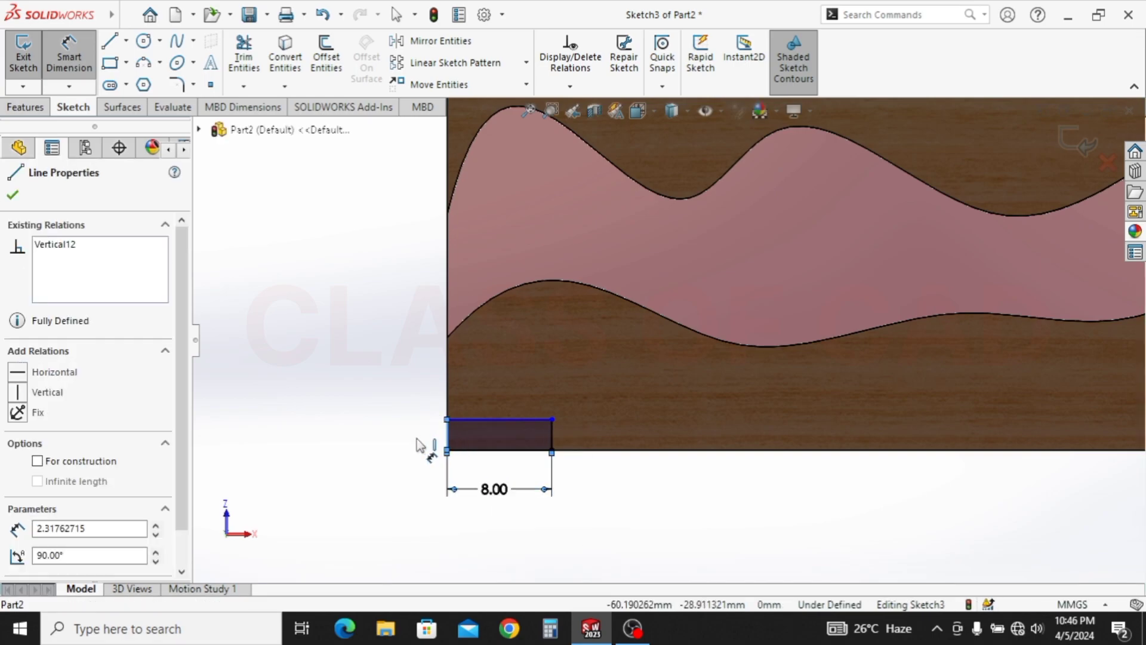
left_click(418, 442)
type("2.2")
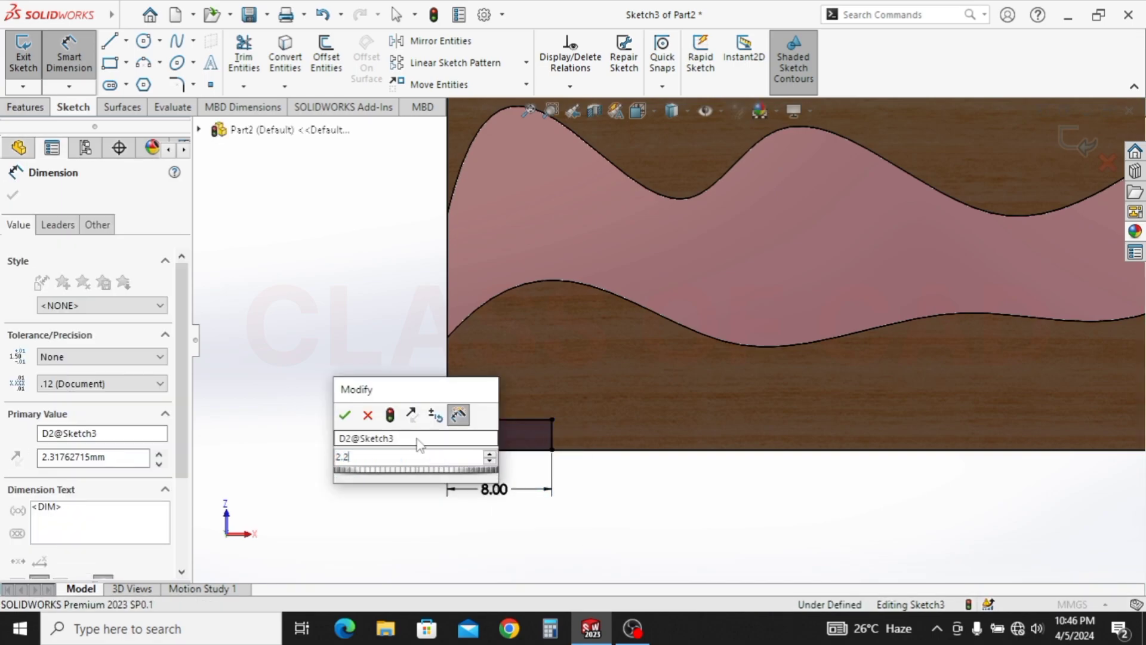
key("Return")
Set the width of the right-end corner rectangle on the smaller slab's side to 8 mm
scroll(574, 447, "up", 2)
scroll(573, 445, "up", 1)
middle_click_drag(726, 373, 537, 482, "ctrl")
scroll(511, 528, "up", 2)
middle_click_drag(656, 477, 455, 432, "ctrl")
left_click(799, 484)
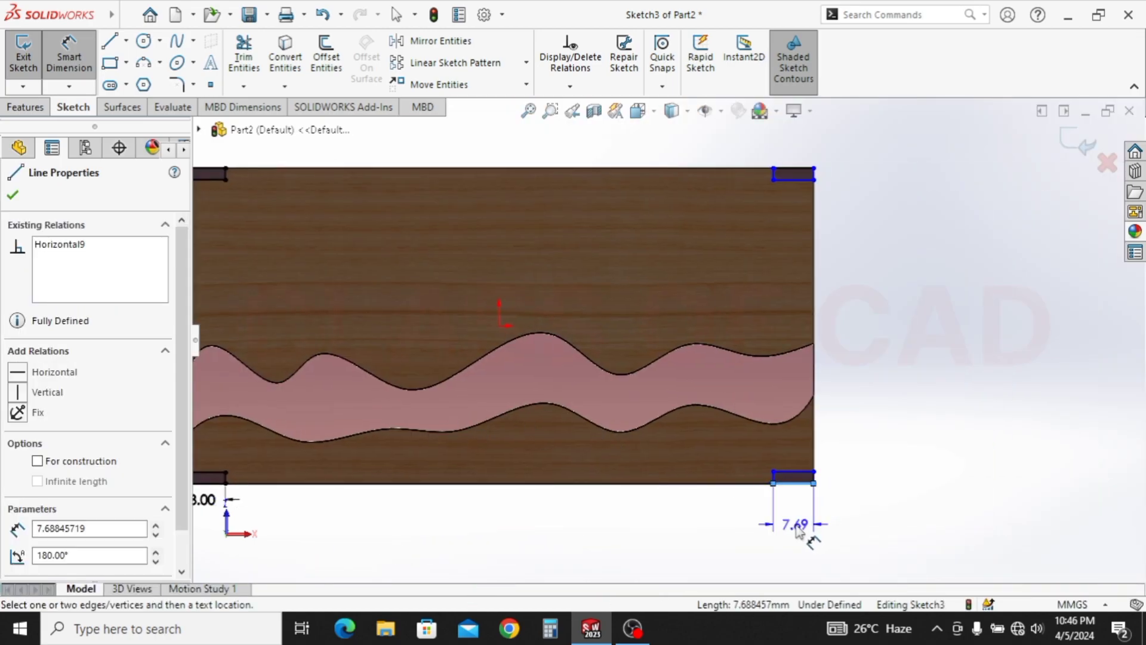
left_click(798, 523)
type("8")
key("Return")
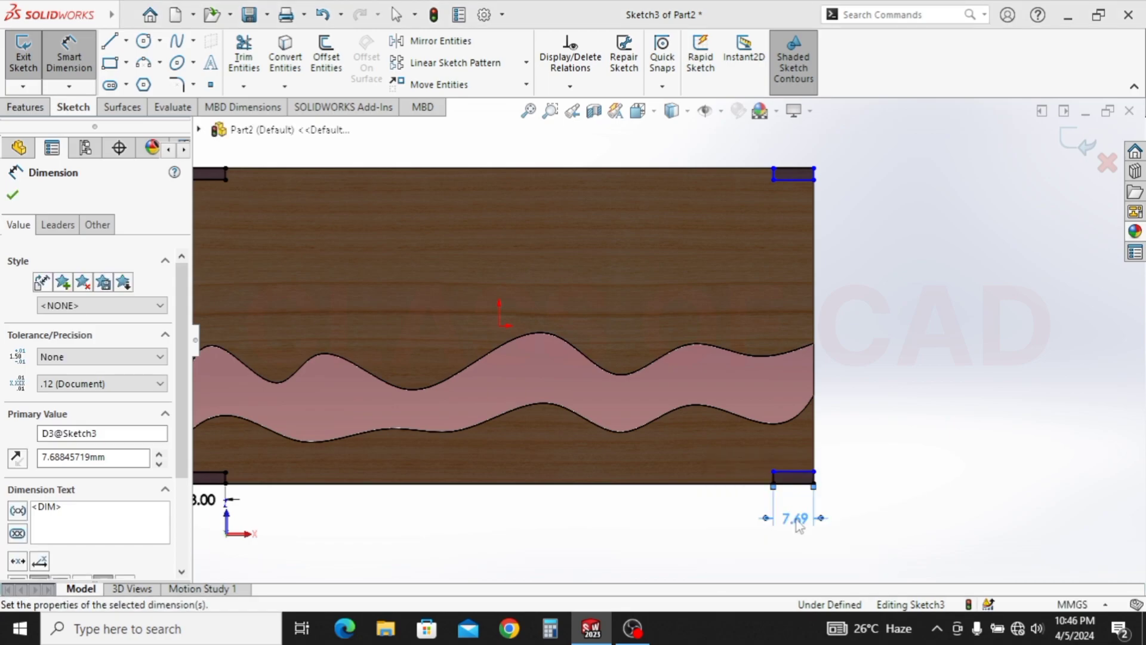
Set the height of the right-end corner rectangle on the smaller slab's side to 2.2 mm
left_click(814, 472)
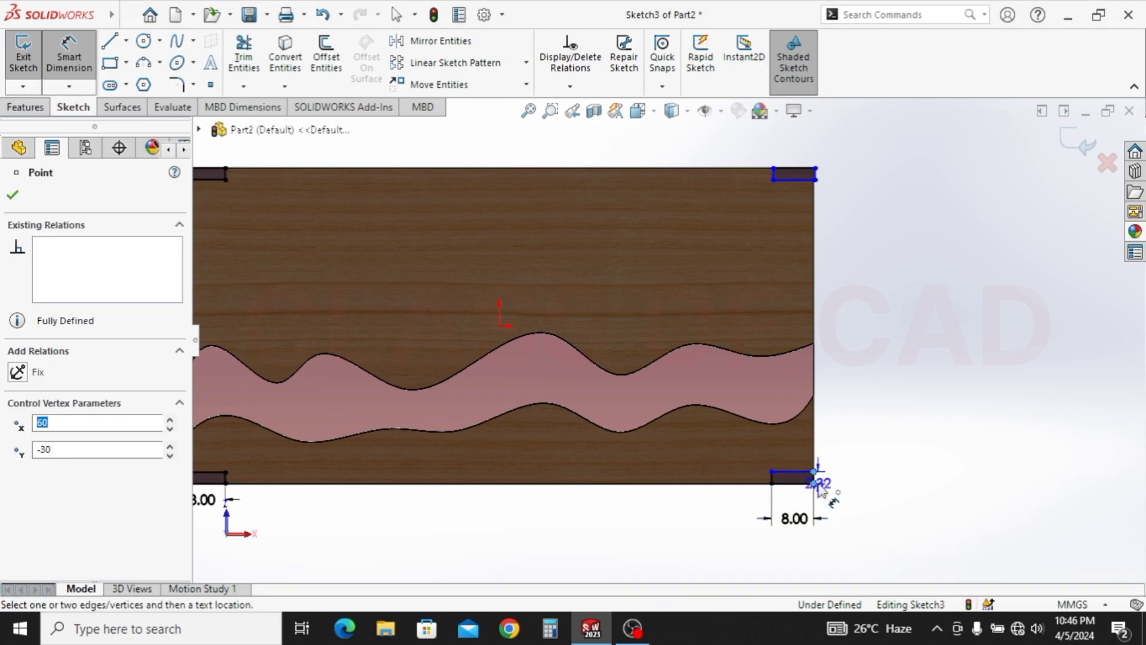
left_click(814, 483)
left_click(844, 490)
key("Return")
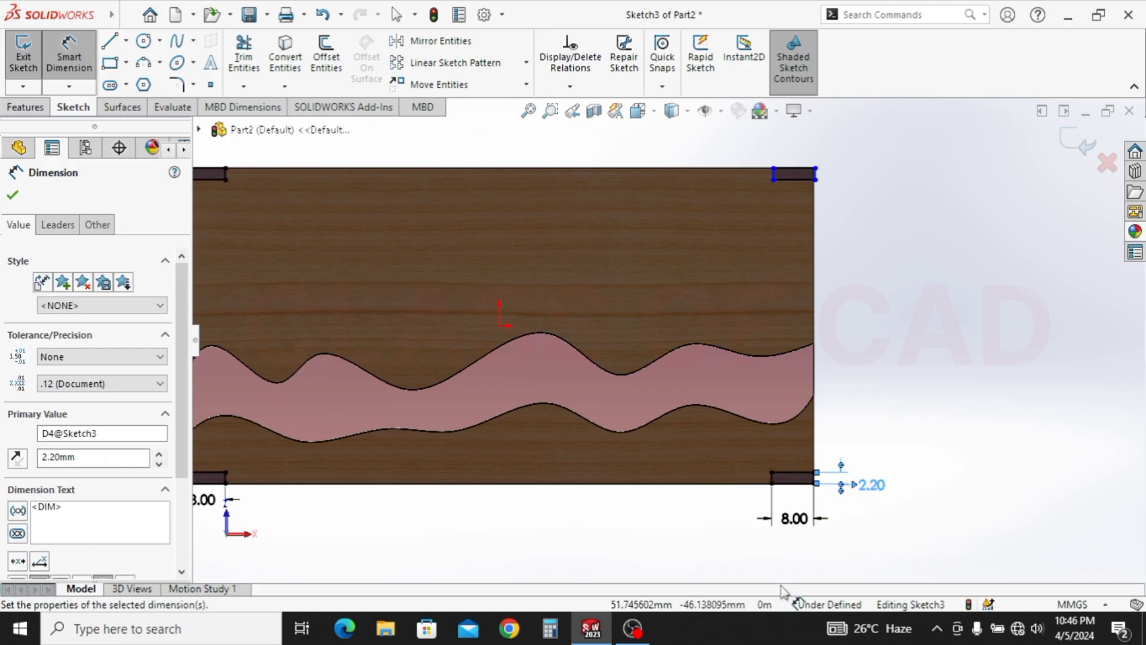
key("Escape")
Add a vertical relation between the inner corner points of the two right-end rectangles
left_click(773, 179)
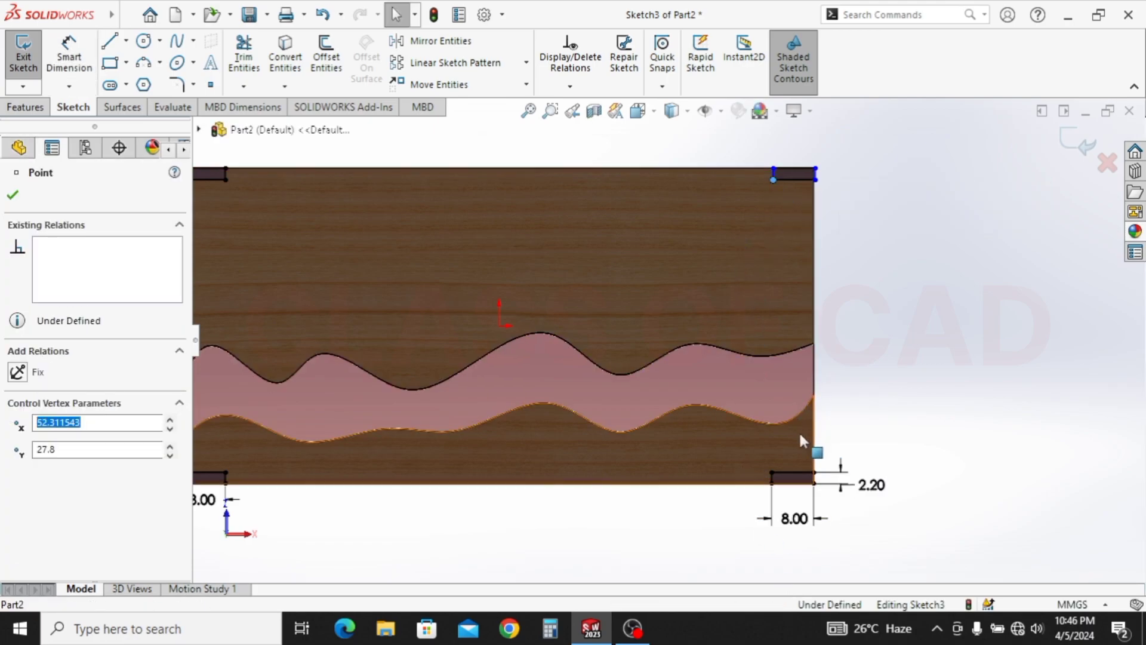
left_click(772, 471, "ctrl")
left_click(848, 400)
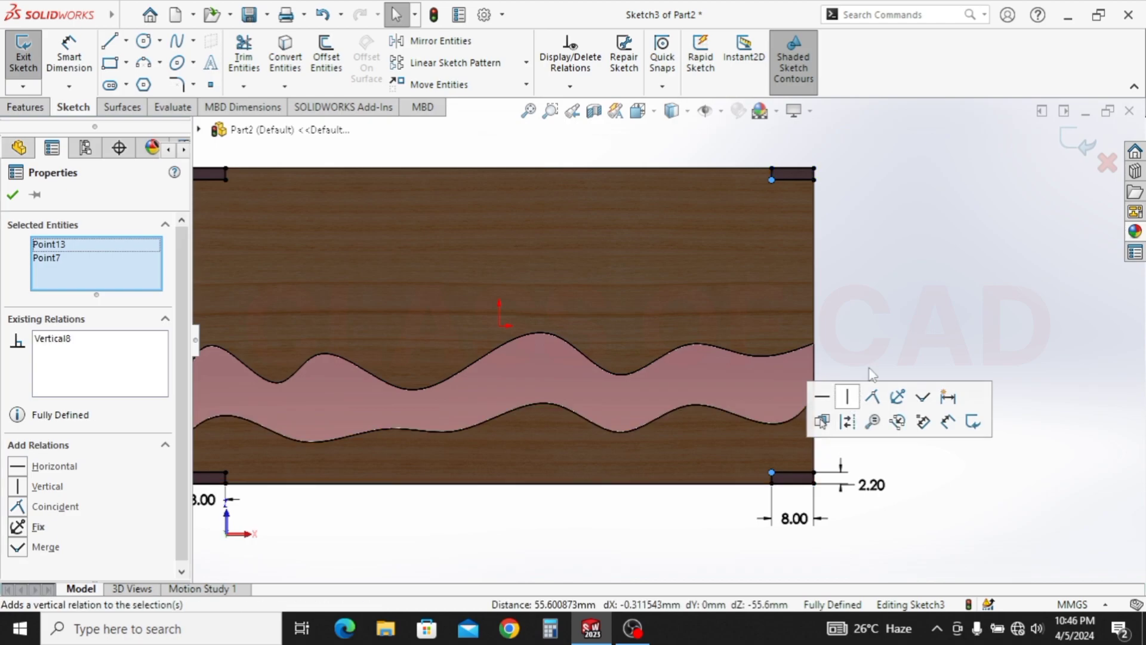
left_click(853, 384)
Extrude the four corner rectangles 50 mm downward from the tabletop's underside to form the legs
scroll(849, 377, "up", 2)
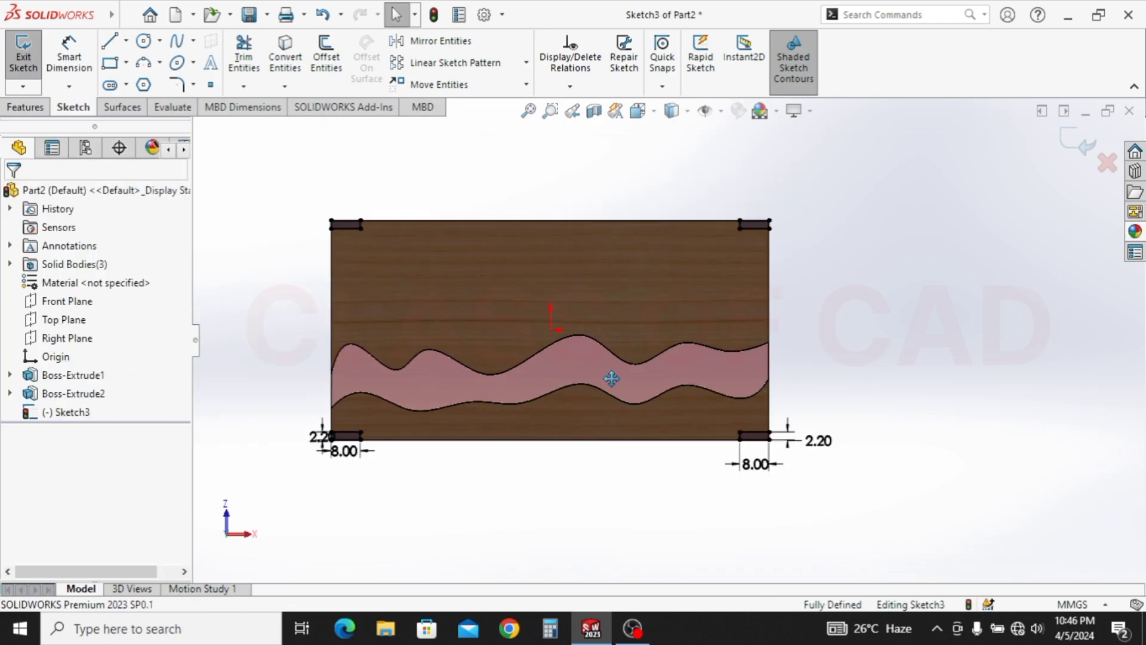
middle_click_drag(601, 375, 670, 382, "ctrl")
left_click(40, 107)
left_click(35, 69)
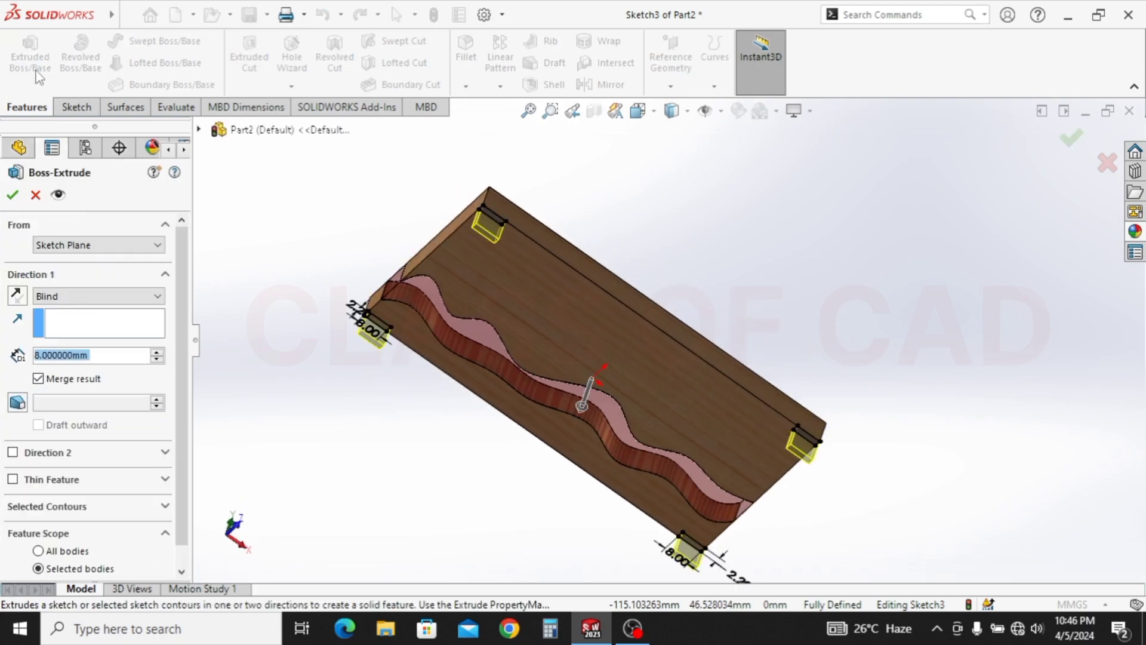
type("60")
key("Return")
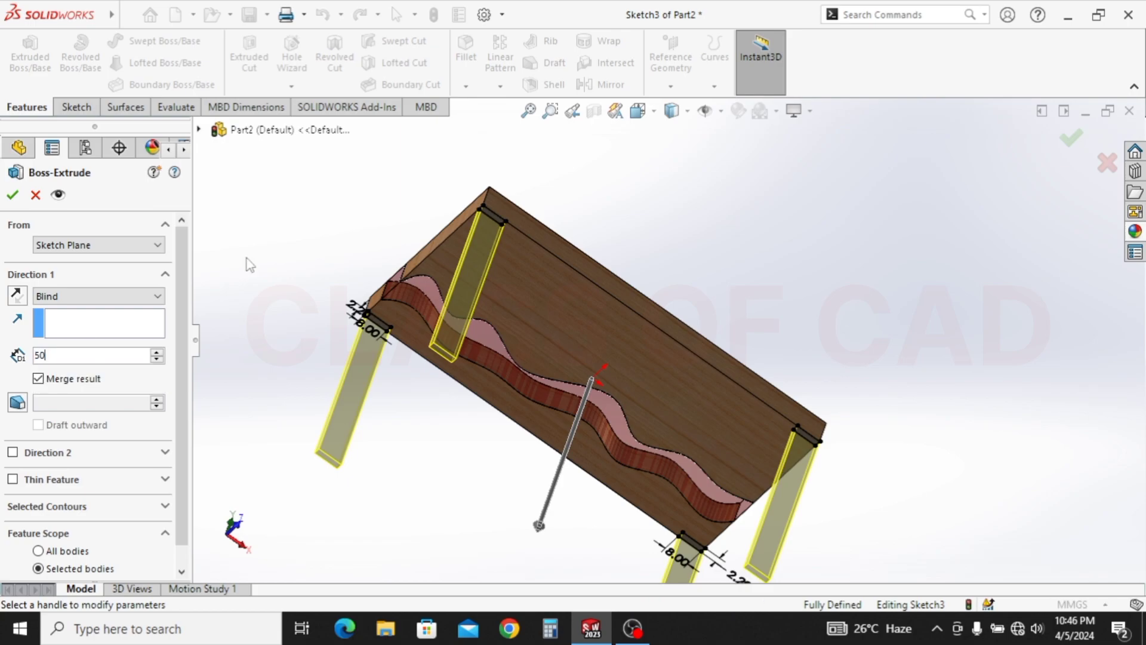
type("50")
key("Return")
left_click(445, 406)
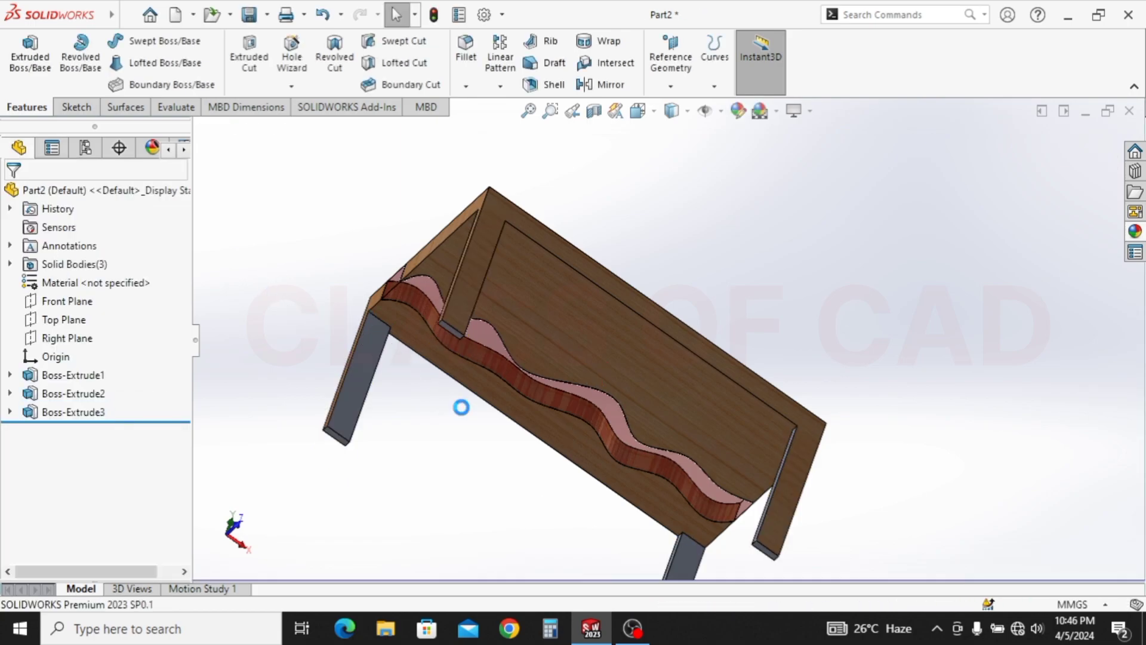
middle_click_drag(496, 379, 526, 406)
Edit the leg extrusion so its result is not merged with the tabletop bodies
left_click(74, 412)
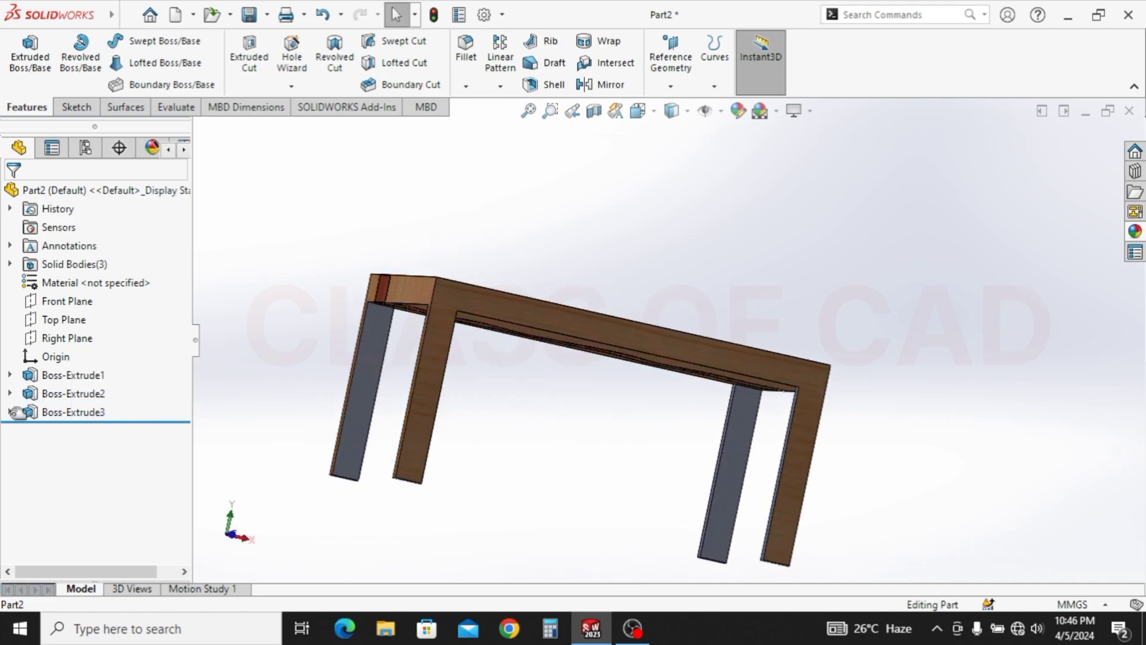
left_click(49, 411)
left_click(70, 368)
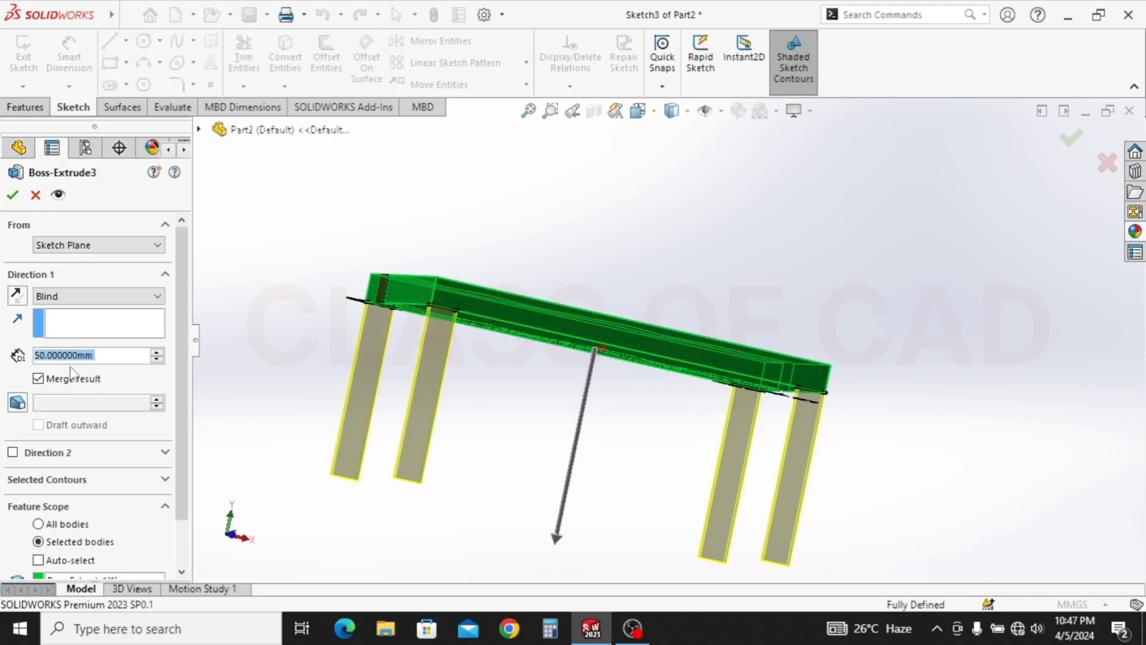
left_click(39, 379)
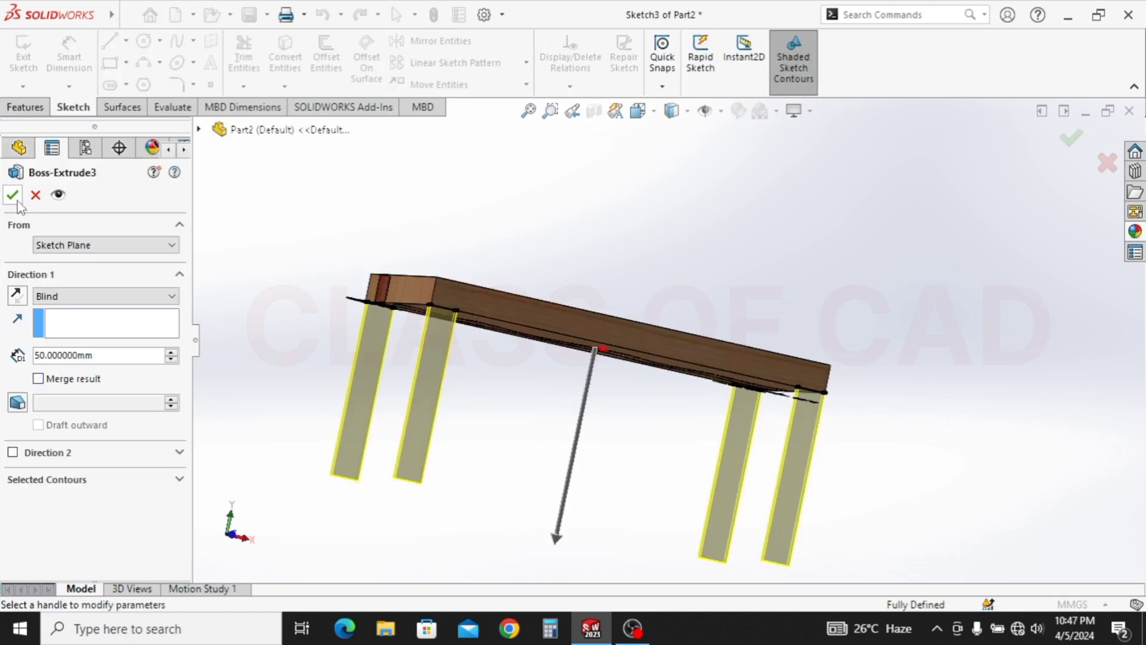
Sketch on a leg's bottom face and draw a rectangle spanning both left-end legs across the full table depth
middle_click_drag(281, 294, 414, 254)
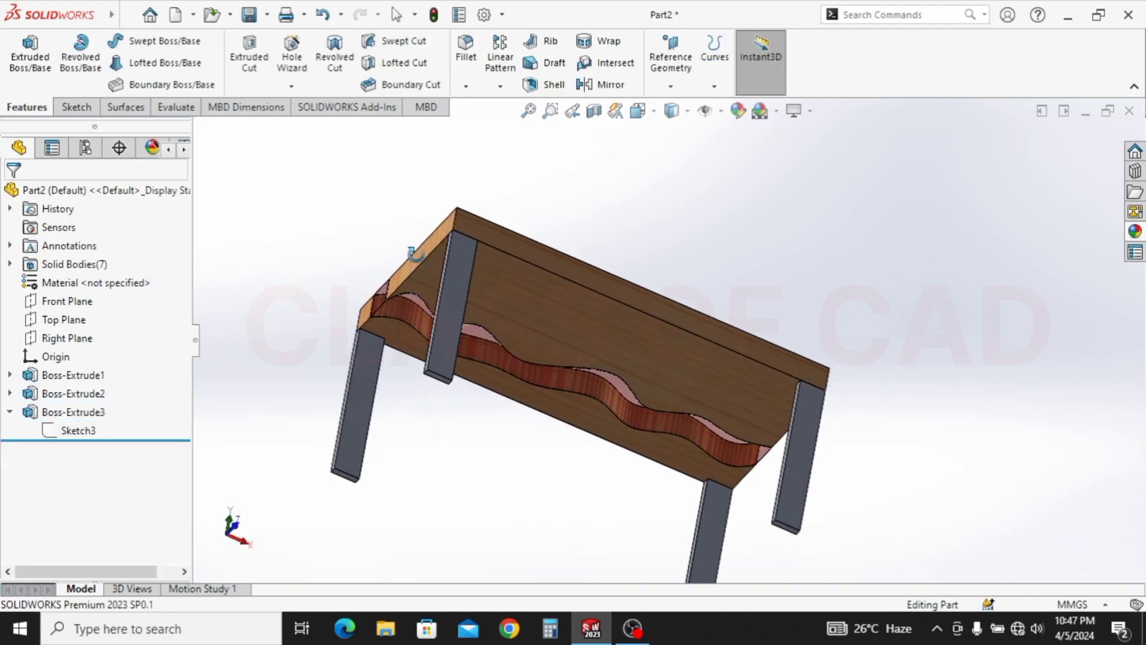
scroll(427, 345, "down", 5)
left_click(427, 345)
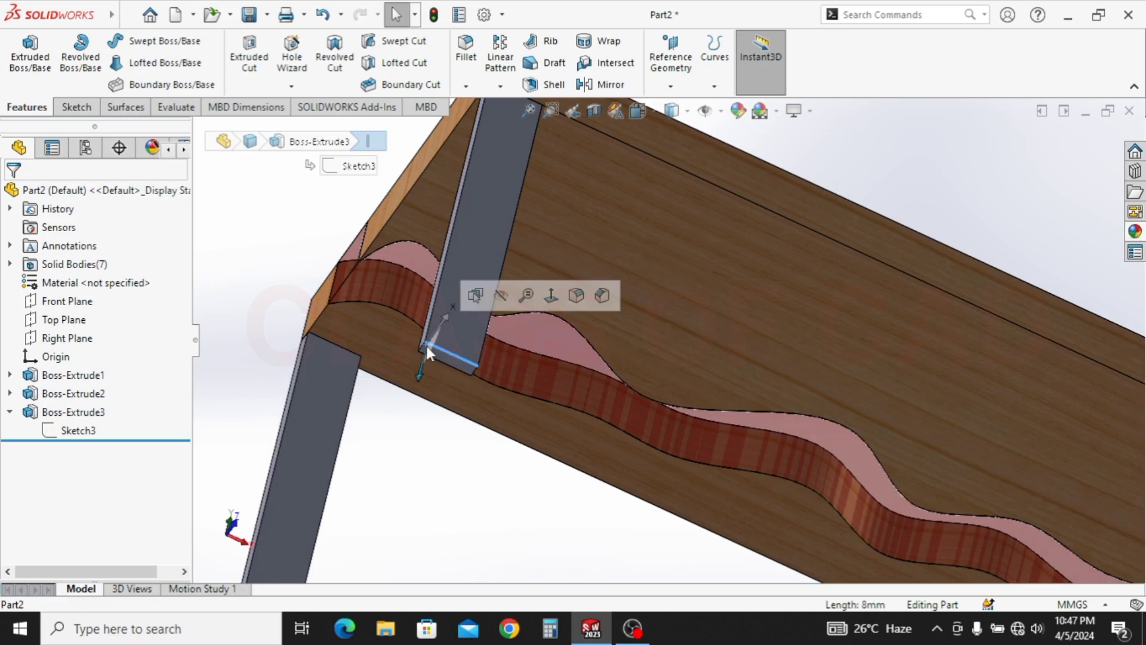
left_click(436, 352)
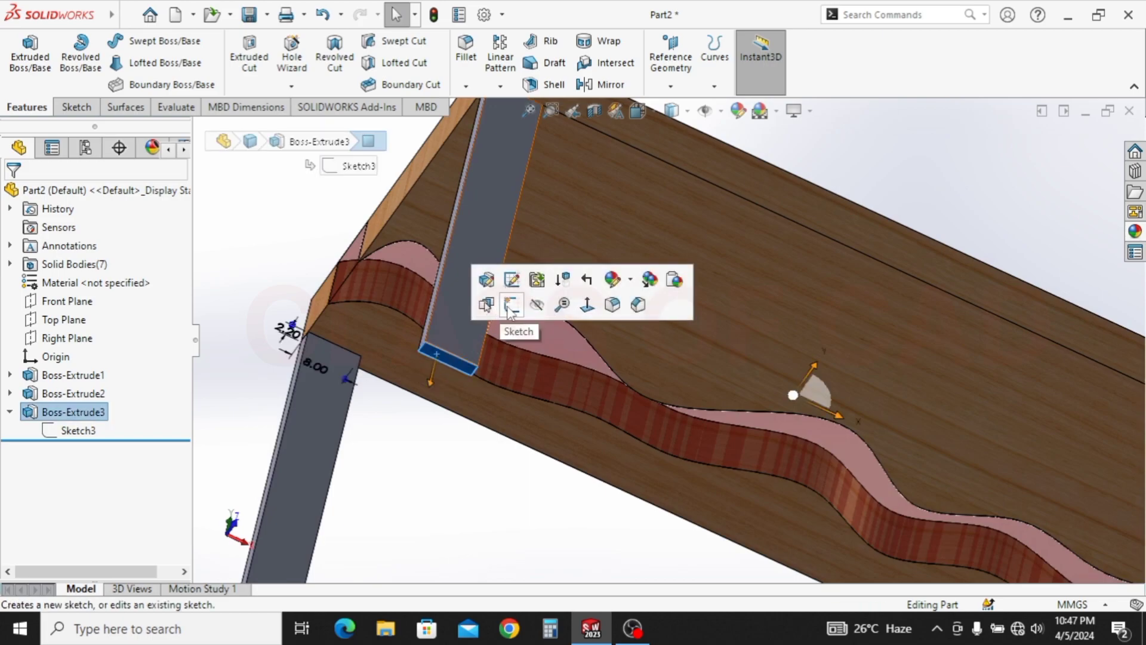
left_click(486, 307)
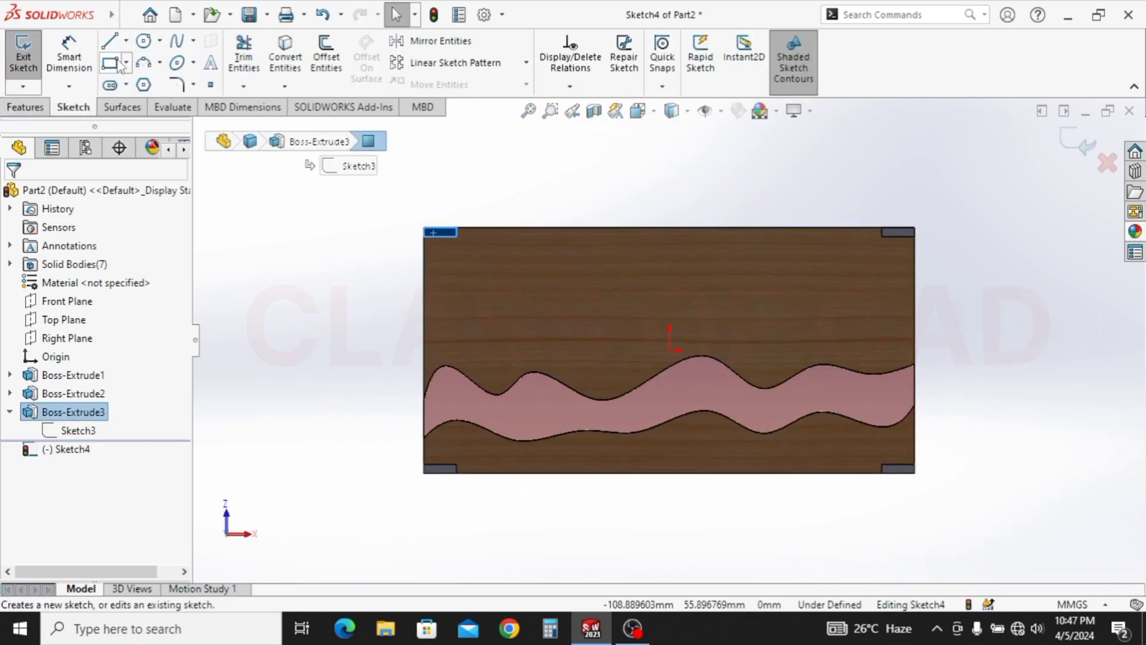
left_click(423, 228)
left_click(457, 473)
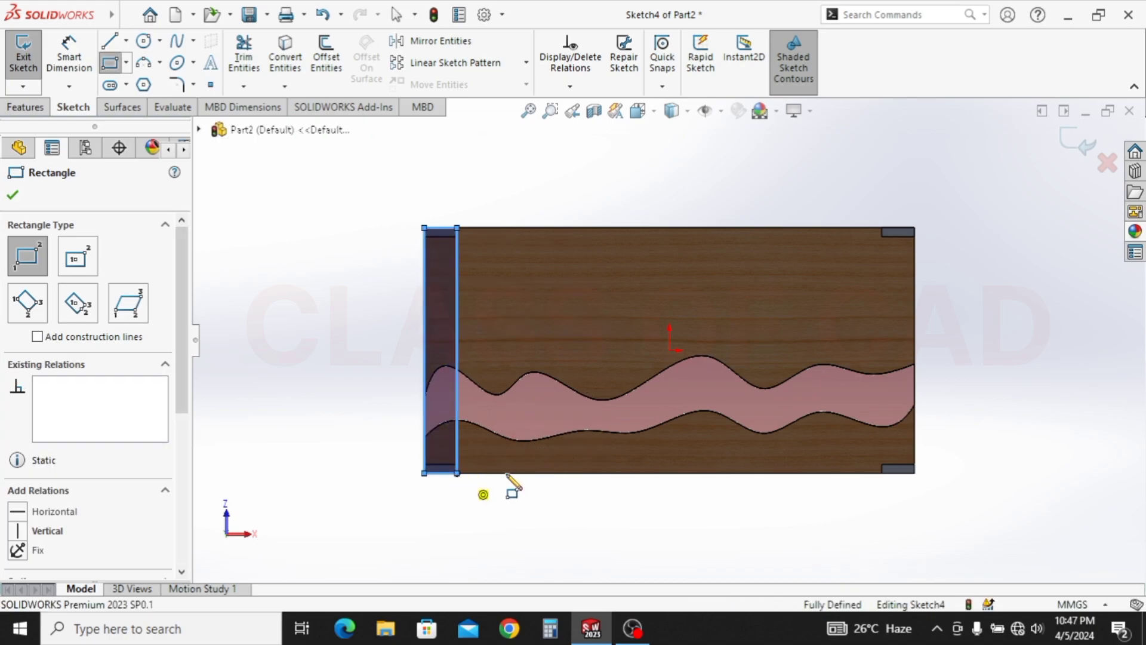
Draw a second rectangle, 8 mm wide, spanning both right-end legs across the full table depth
left_click(882, 228)
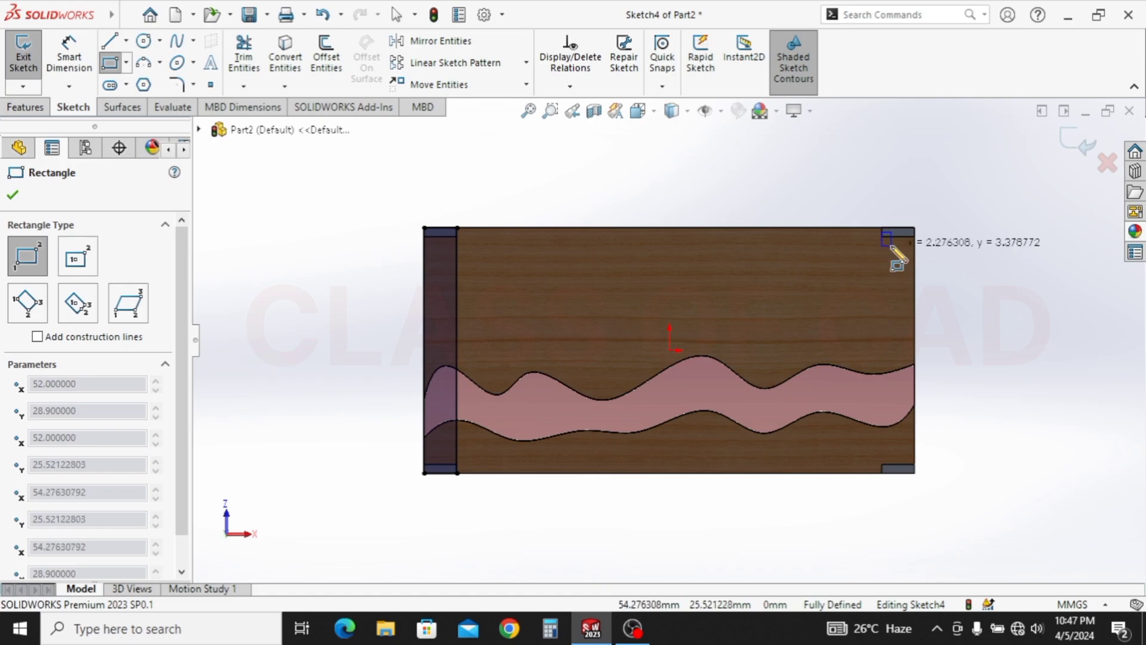
key("Escape")
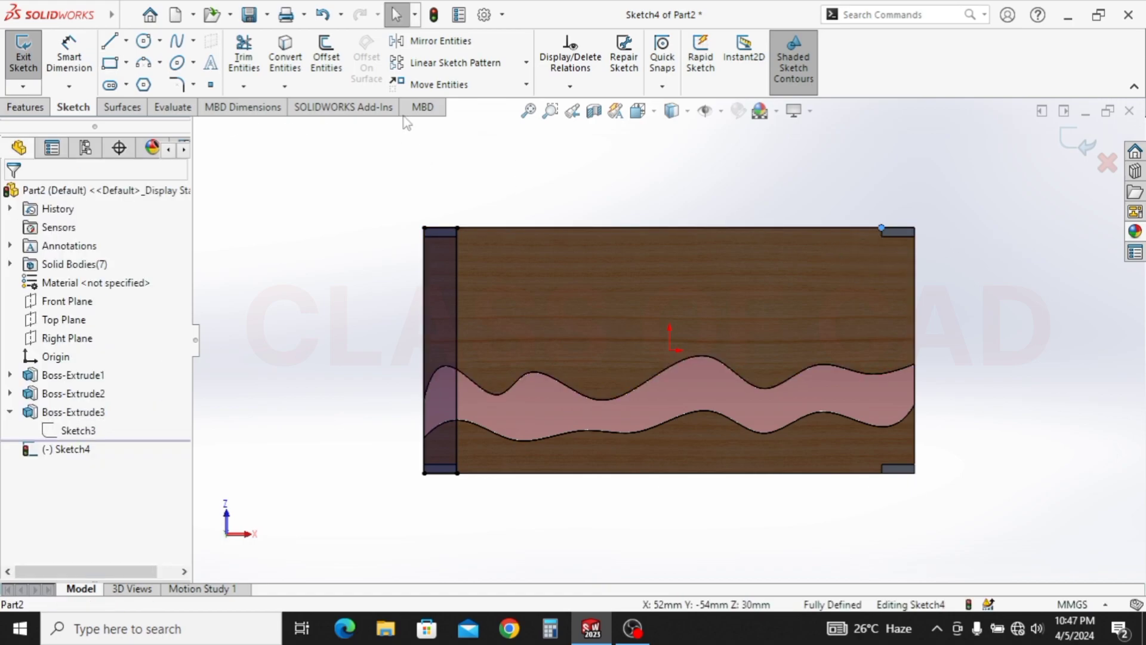
left_click(881, 228)
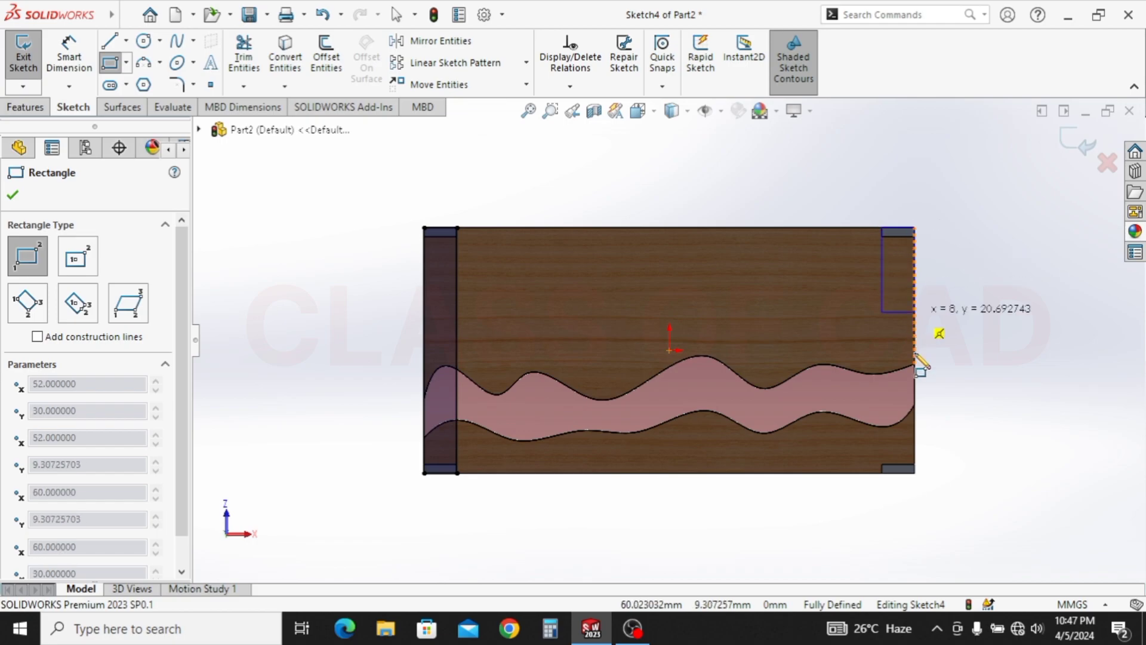
left_click(914, 472)
key("Escape")
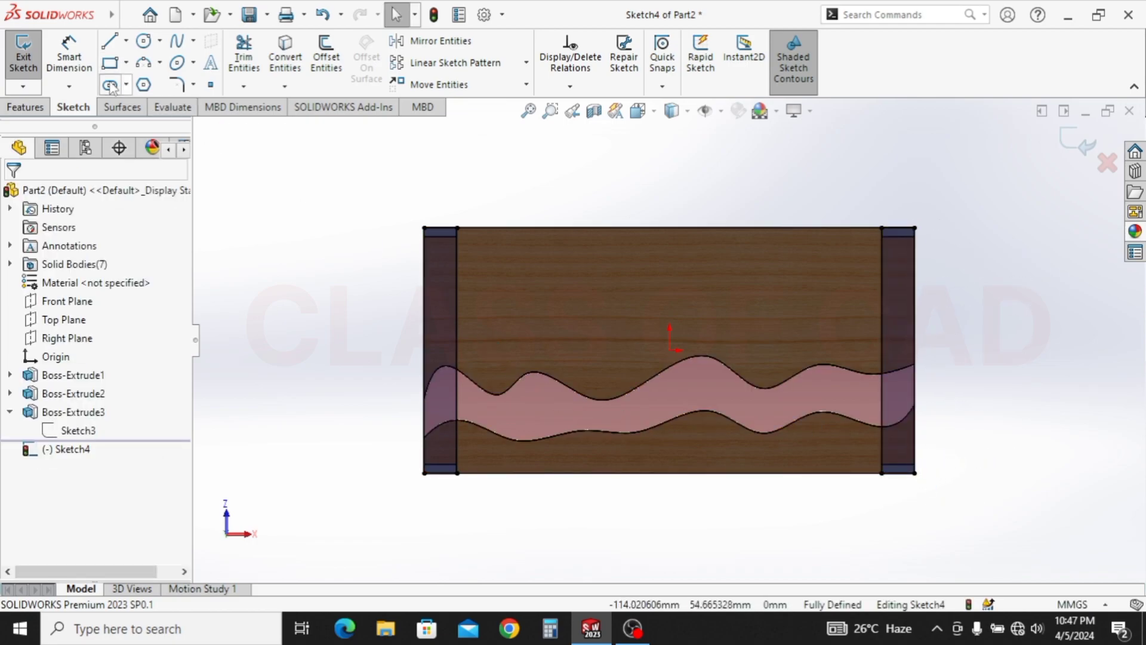
Extrude both end rectangles 2.2 mm to join each pair of legs with a bottom crossbar
left_click(33, 108)
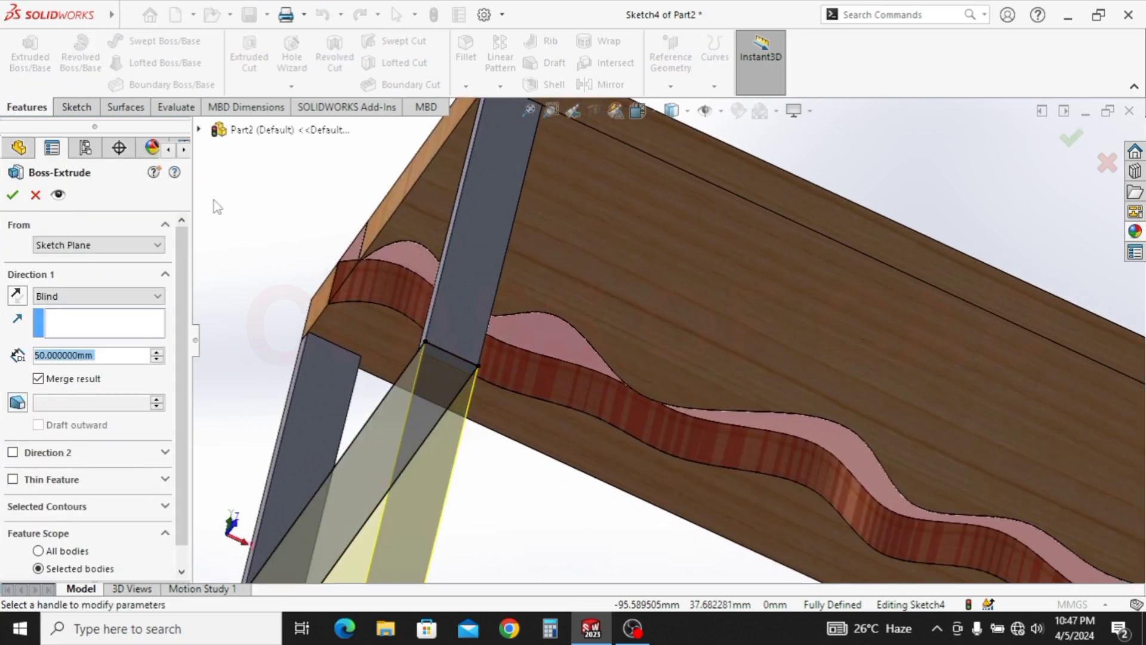
type("8")
key("Return")
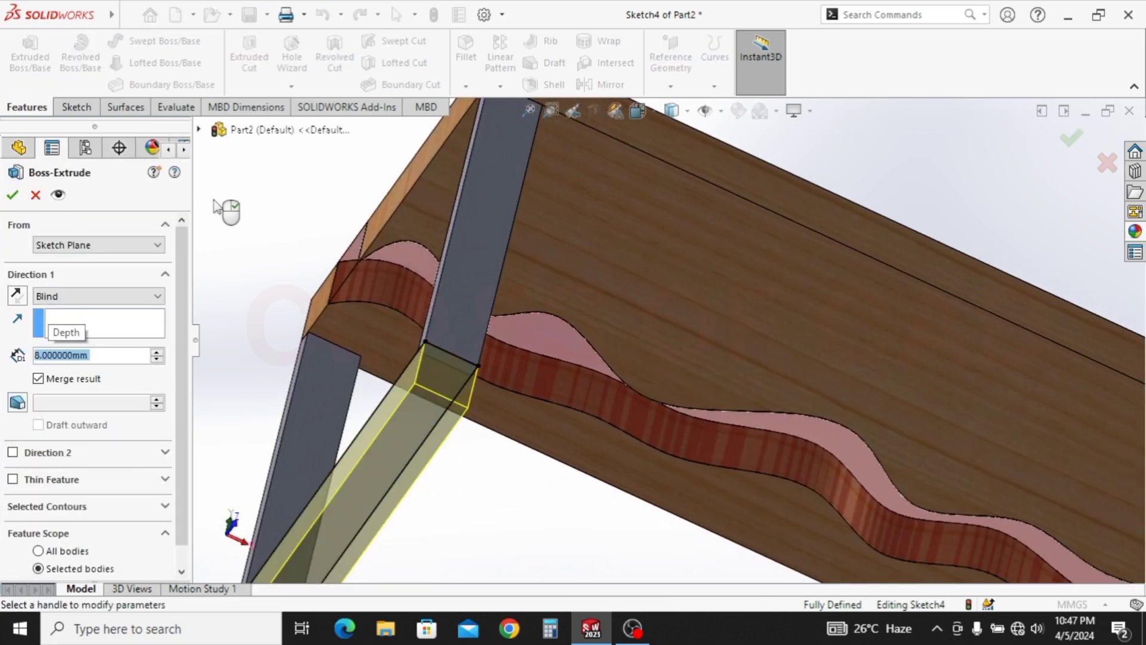
type("2.2")
key("Return")
key("Return")
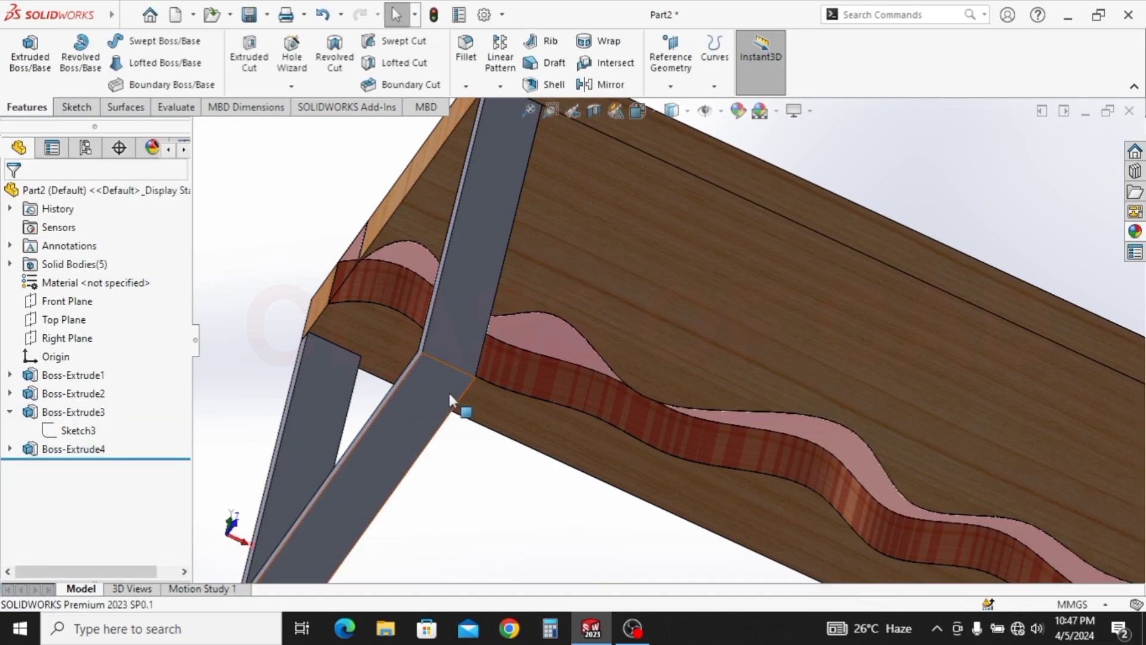
Sketch on a front leg's outer face and draw a rectangle about 6 mm tall between the legs, directly under the tabletop
scroll(450, 395, "up", 2)
middle_click_drag(595, 300, 572, 355)
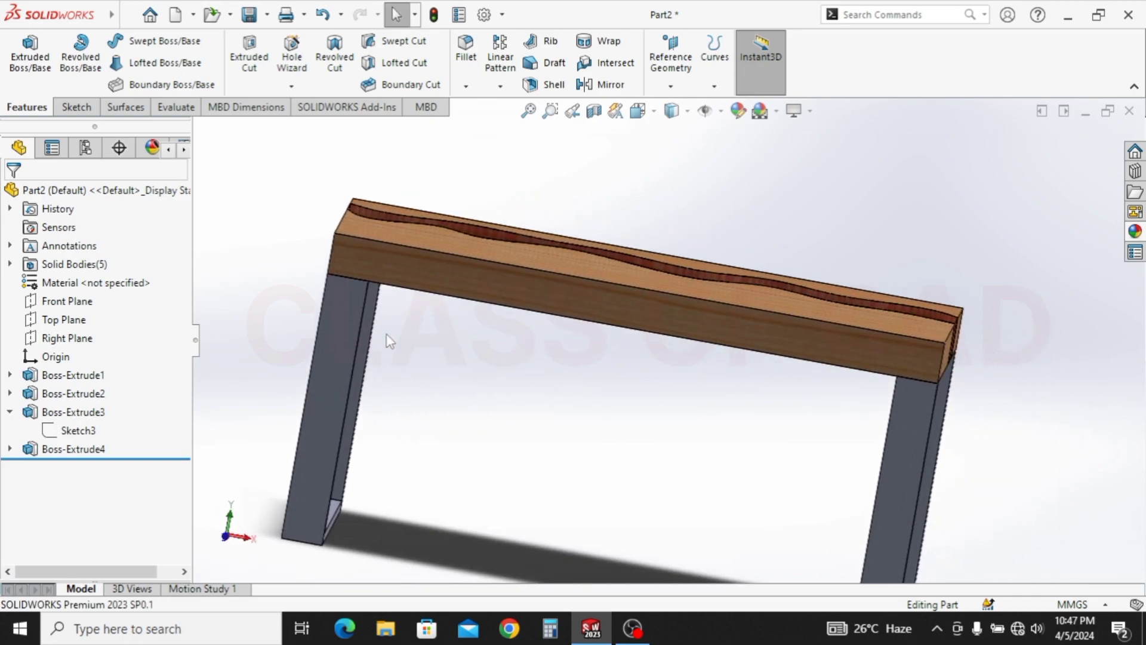
left_click(350, 336)
left_click(445, 290)
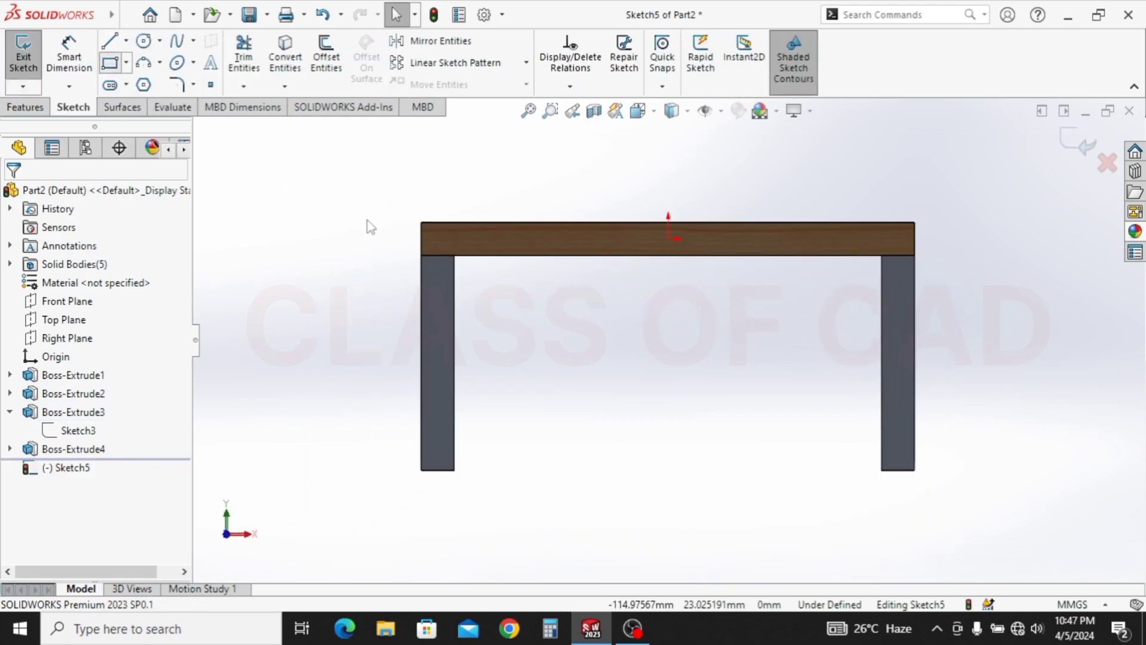
scroll(468, 282, "down", 3)
left_click(487, 257)
middle_click_drag(852, 402, 410, 330, "ctrl")
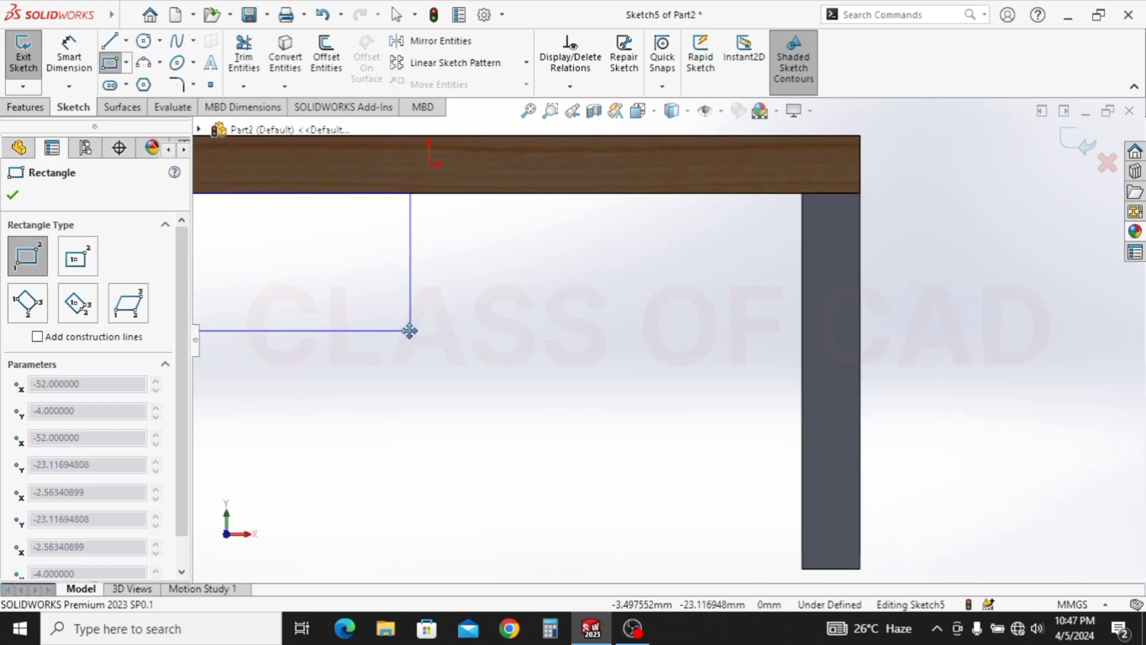
left_click(801, 237)
key("Escape")
Set the height of the rail rectangle under the tabletop to 8 mm
left_click(69, 45)
left_click(803, 224)
left_click(909, 227)
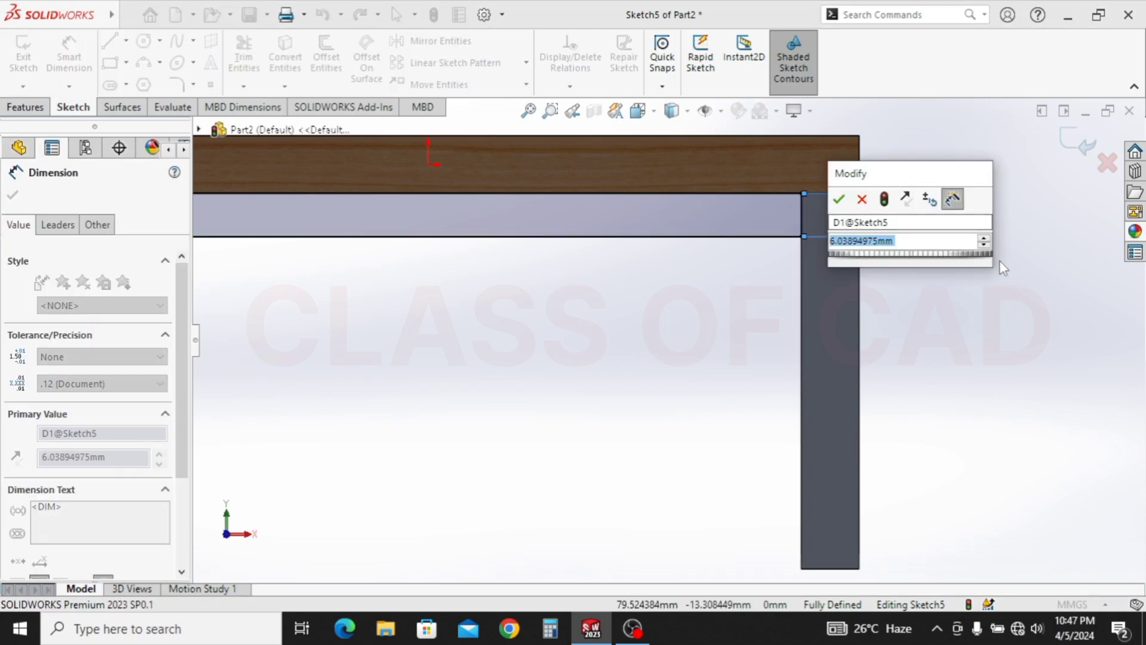
type("8")
key("Return")
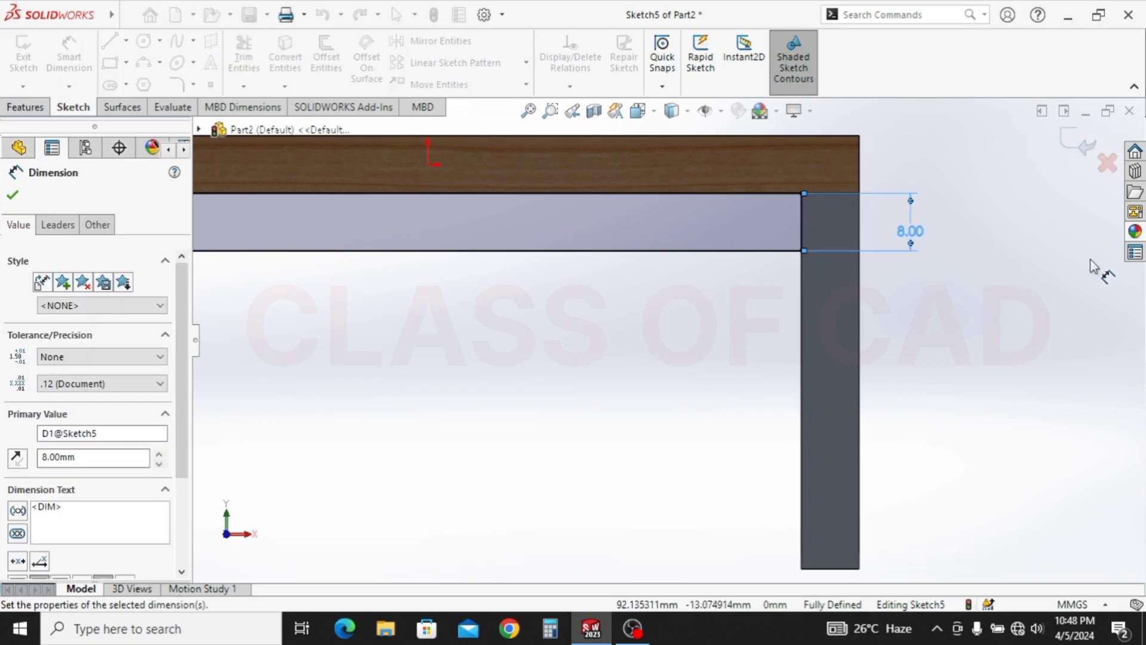
key("Escape")
Extrude the 8 mm tall front rail rectangle 2.2 mm inward, reversing the extrusion direction
key("f")
middle_click_drag(916, 344, 945, 348, "ctrl")
left_click(24, 109)
left_click(30, 57)
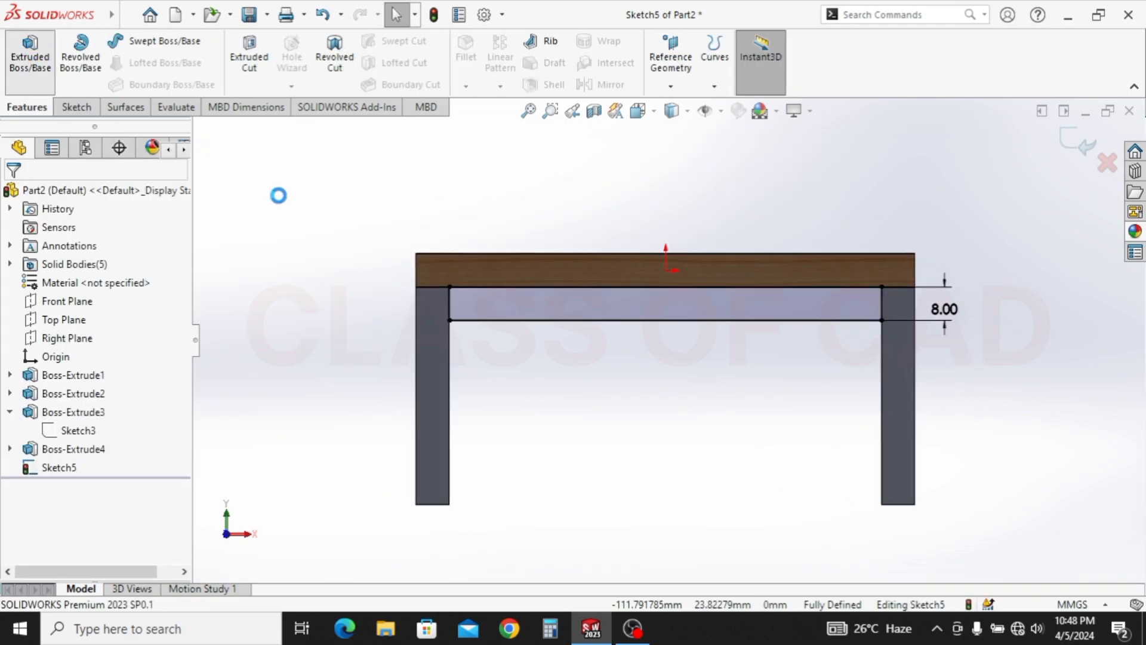
type("2.2")
key("Return")
middle_click_drag(545, 412, 636, 363)
left_click(16, 296)
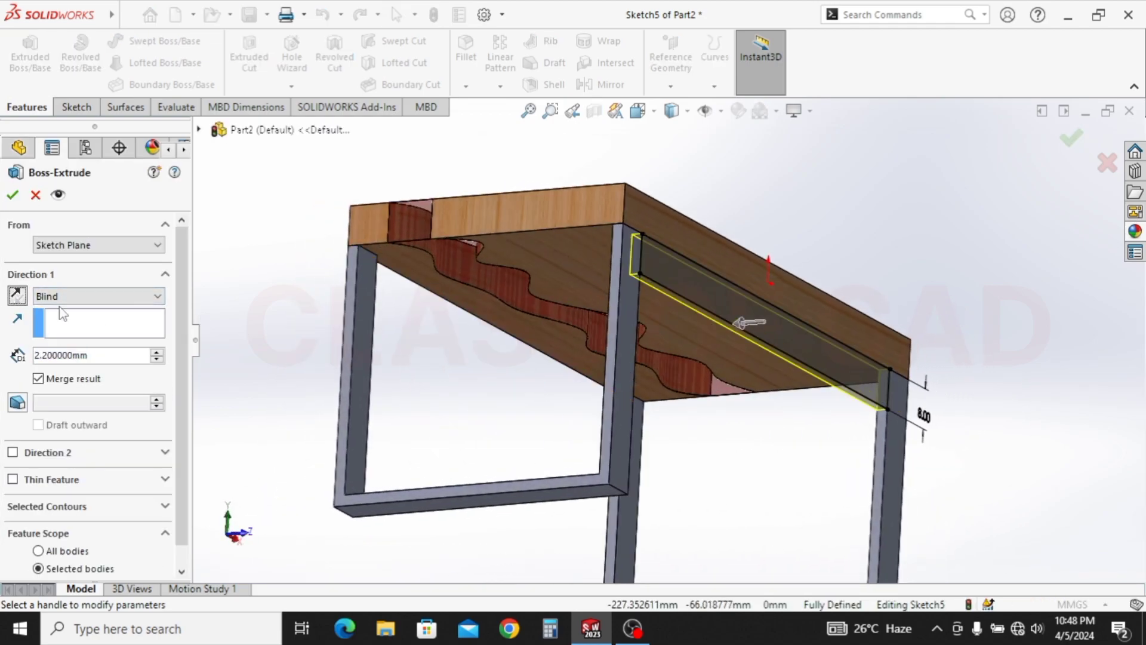
left_click(11, 197)
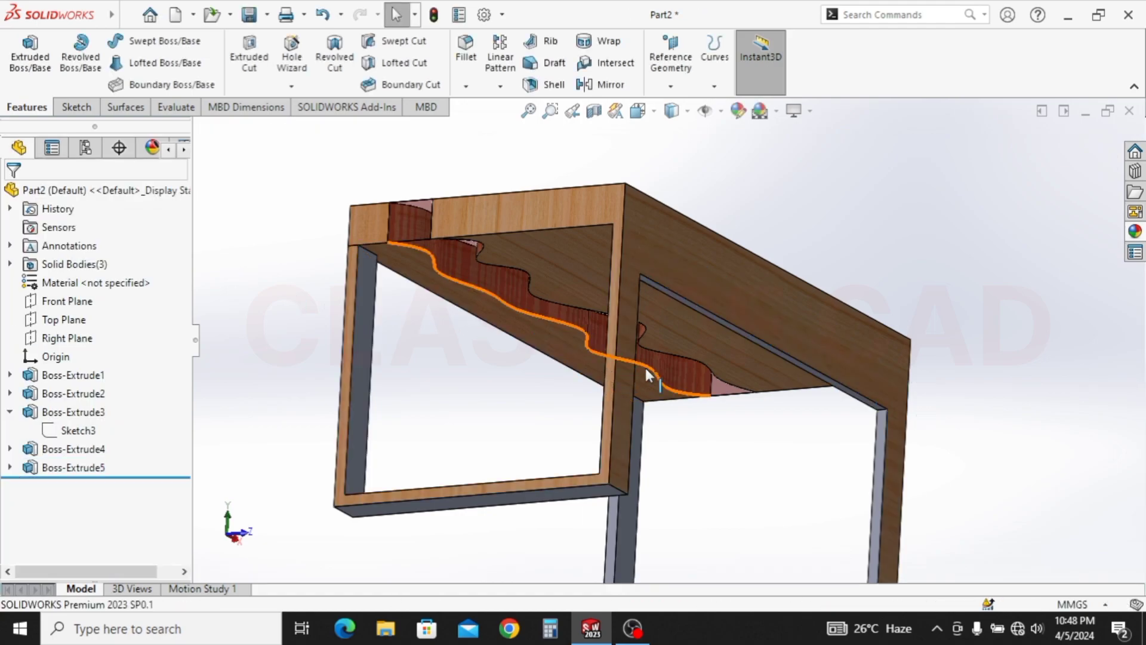
Edit the front rail's extrusion so its result is not merged with the other bodies
left_click(71, 468)
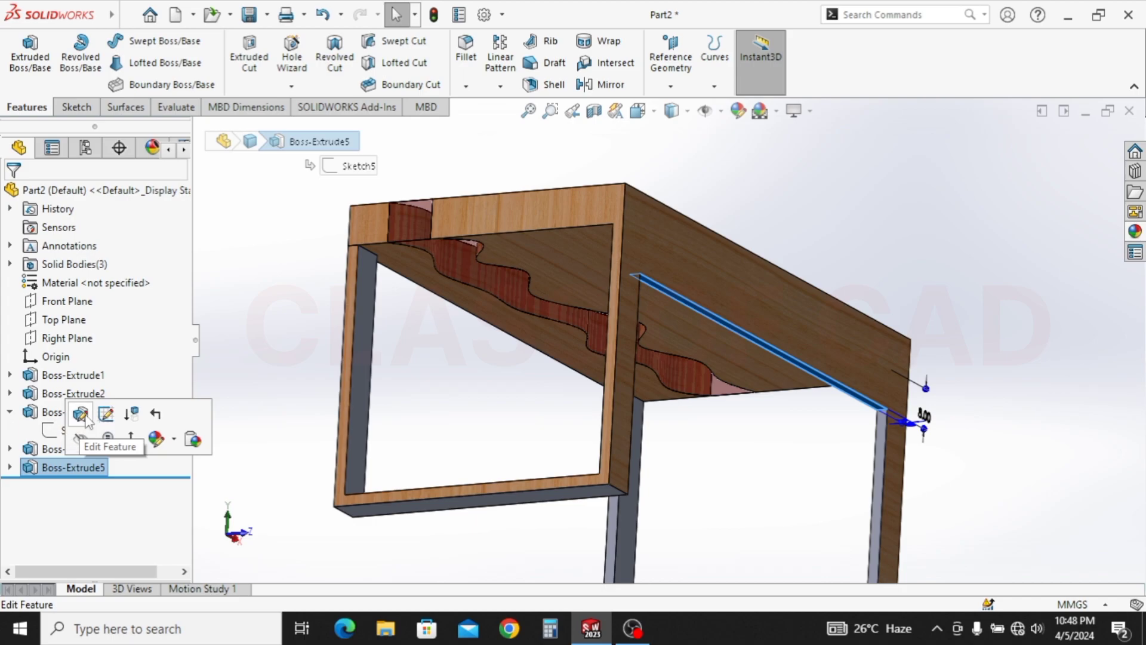
left_click(81, 414)
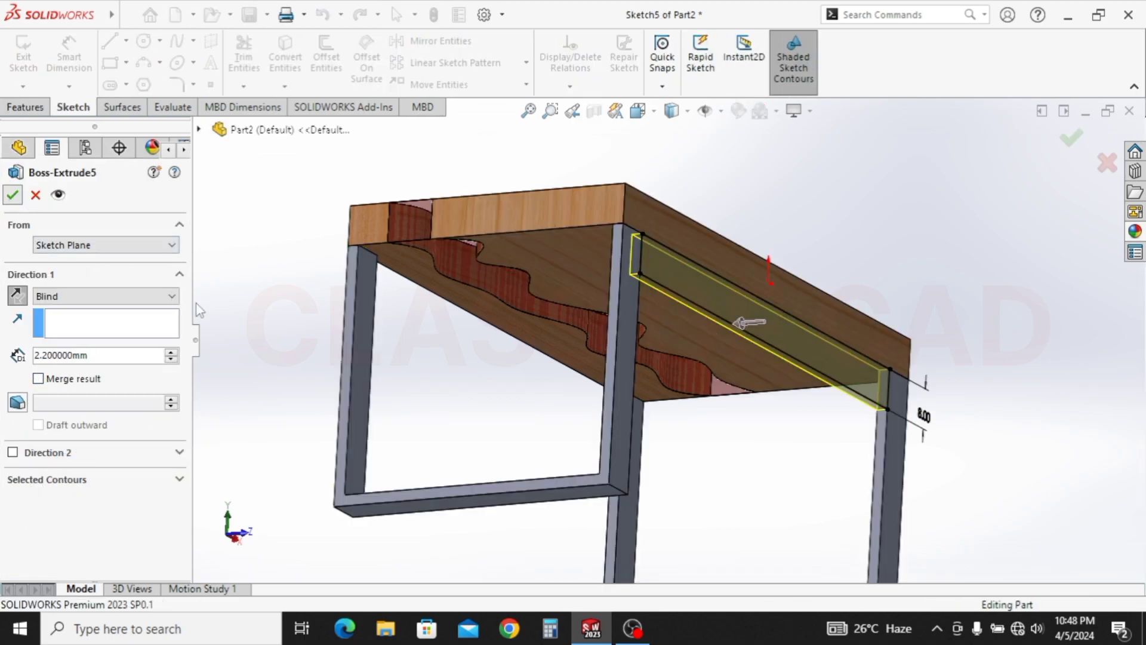
key("Return")
middle_click_drag(602, 375, 586, 399)
middle_click_drag(530, 356, 545, 379)
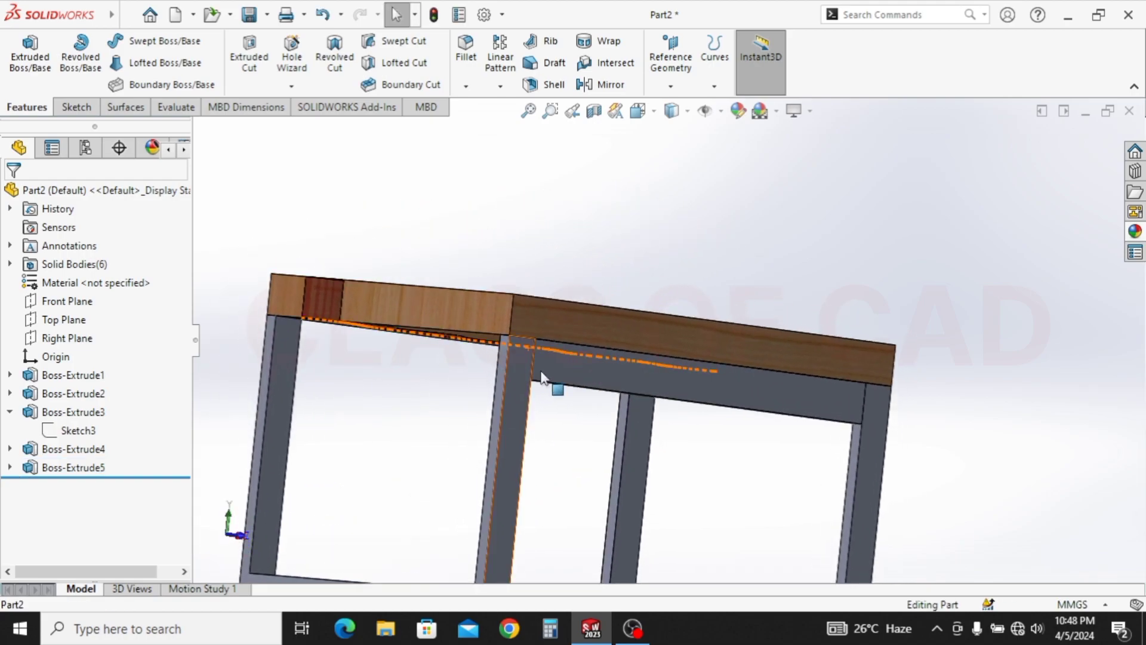
left_click(51, 468)
middle_click_drag(412, 358, 403, 428)
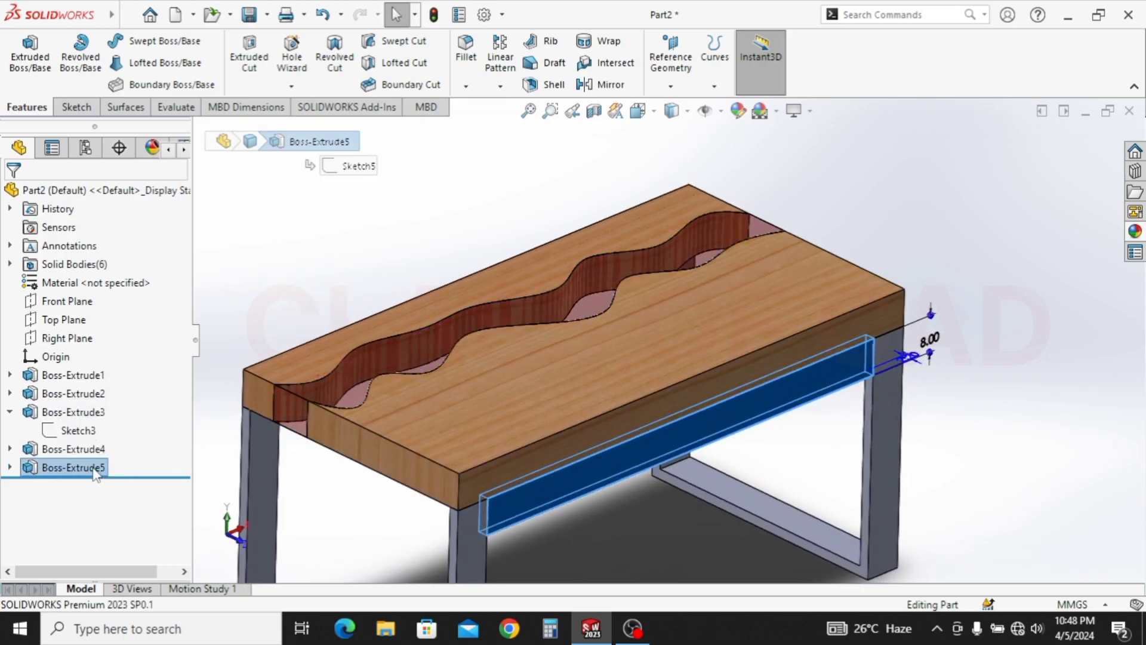
left_click(73, 304)
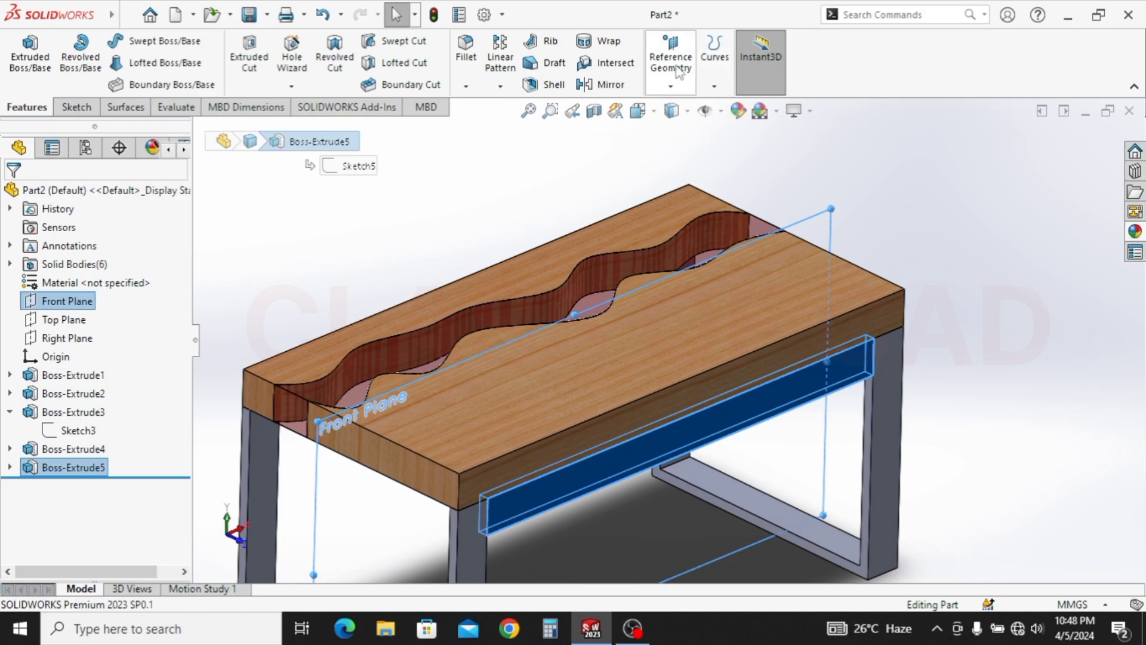
left_click(609, 87)
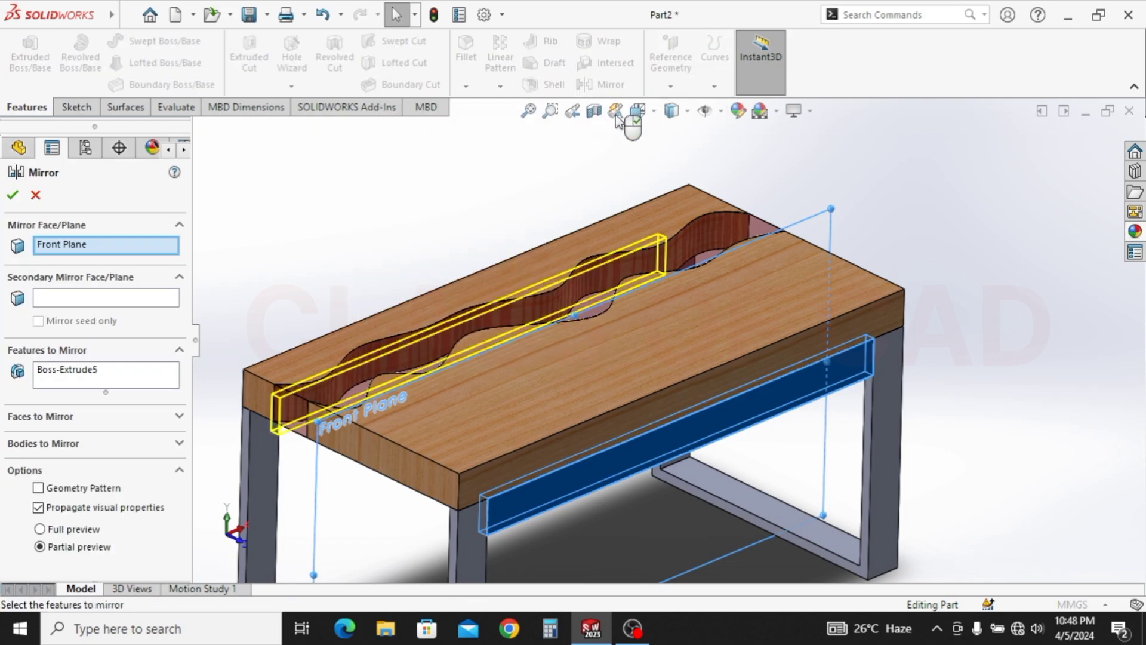
middle_click_drag(385, 381, 460, 370)
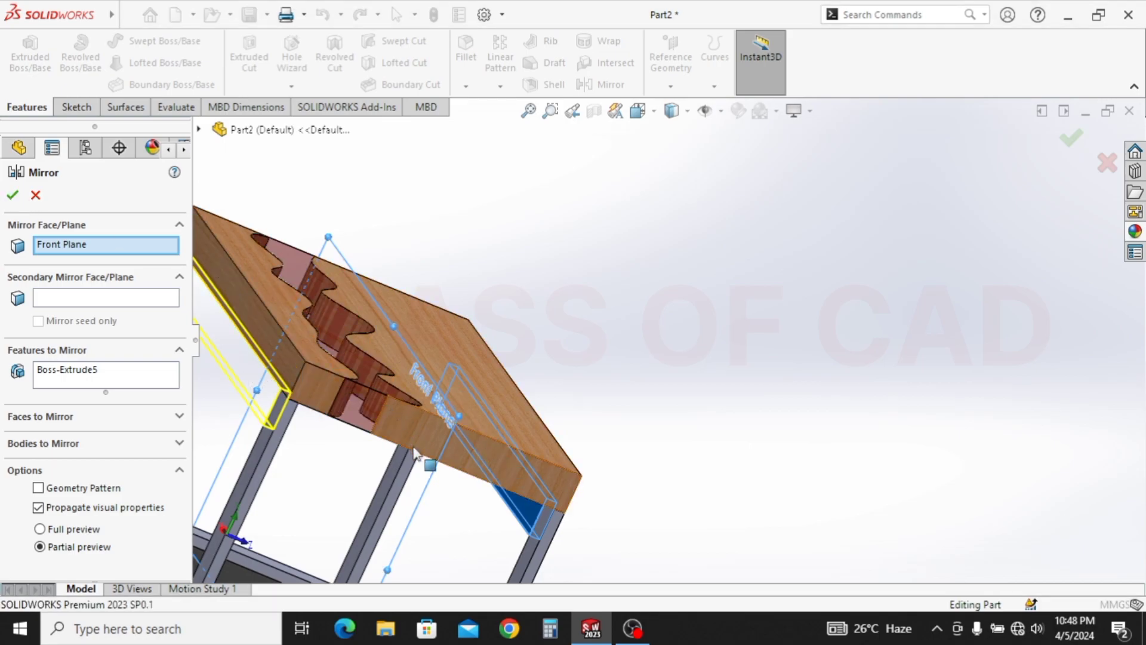
key("Escape")
key("Escape")
Sketch on a rear leg's outer face and draw a rectangle between the legs under the tabletop, matching the front rail's height
scroll(412, 417, "up", 2)
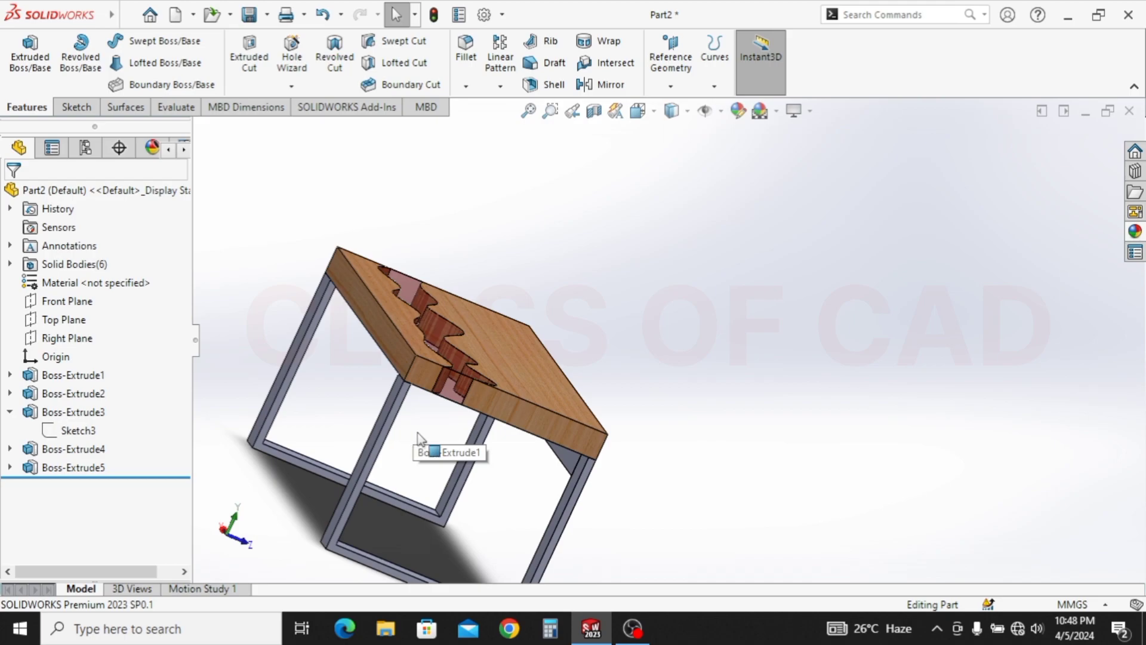
middle_click_drag(403, 428, 529, 404, "ctrl")
middle_click_drag(583, 432, 613, 452)
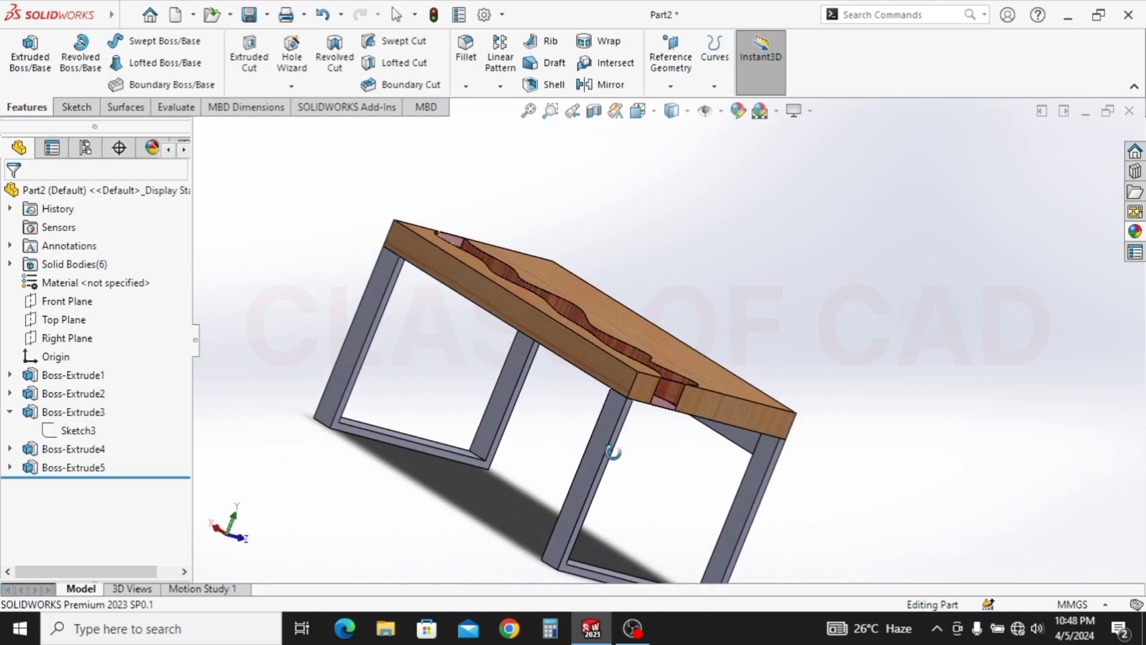
middle_click_drag(505, 373, 452, 328)
left_click(374, 285)
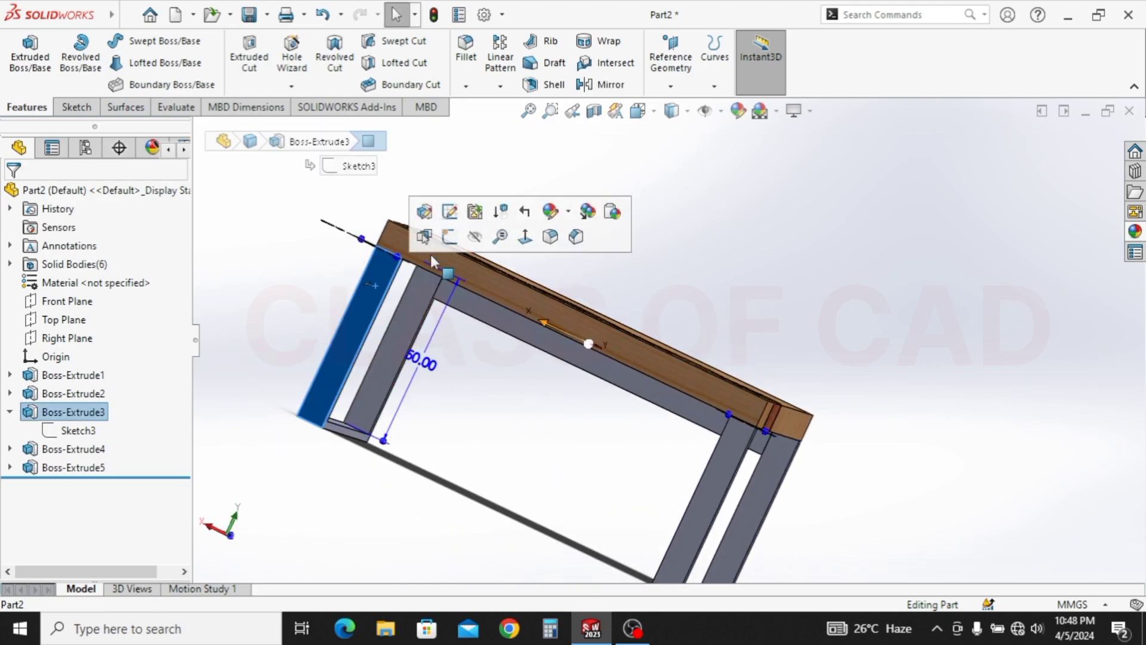
left_click(448, 250)
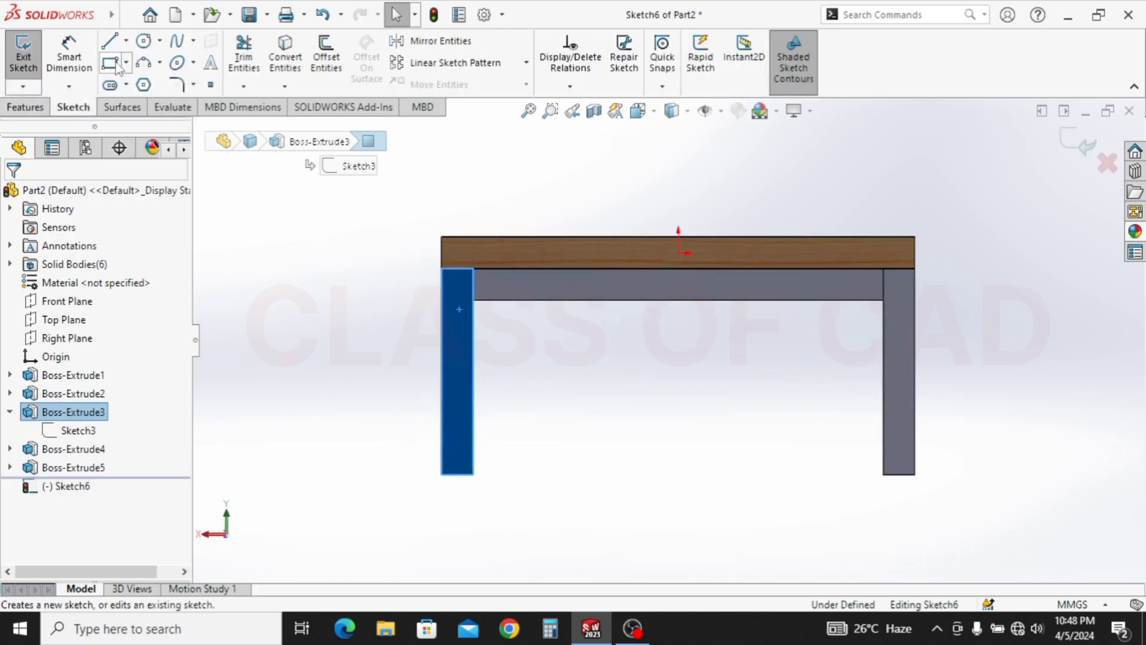
left_click(113, 64)
left_click(473, 268)
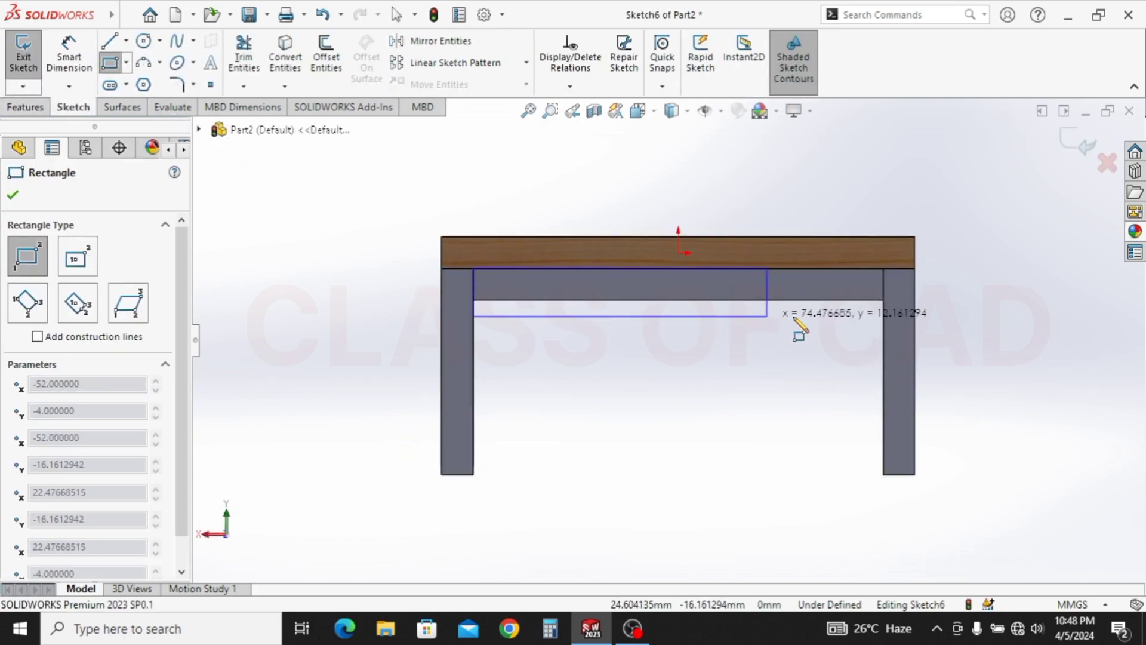
left_click(884, 300)
key("Escape")
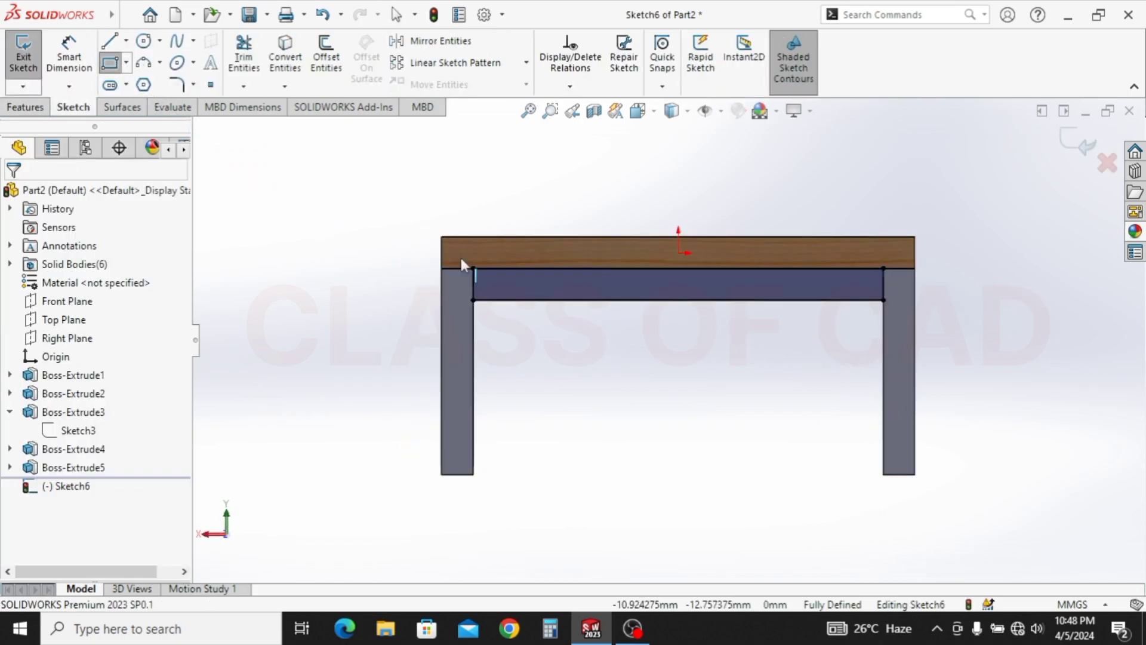
Extrude the rear rail rectangle 2.2 mm inward as a separate body, with merging of the result turned off
left_click(29, 108)
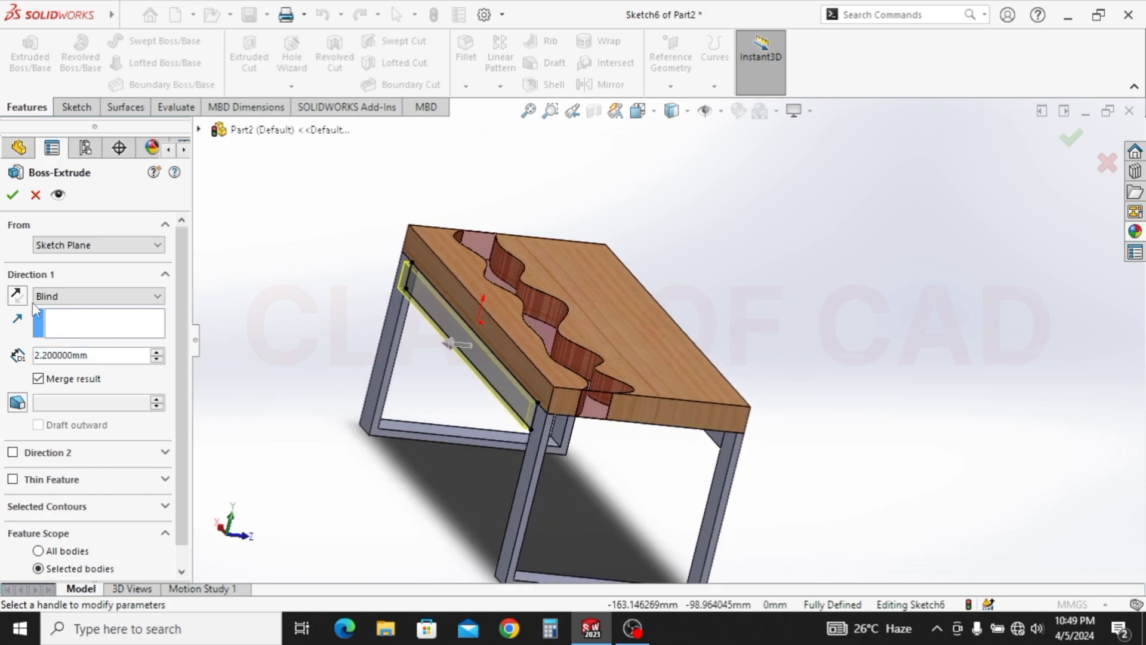
left_click(20, 291)
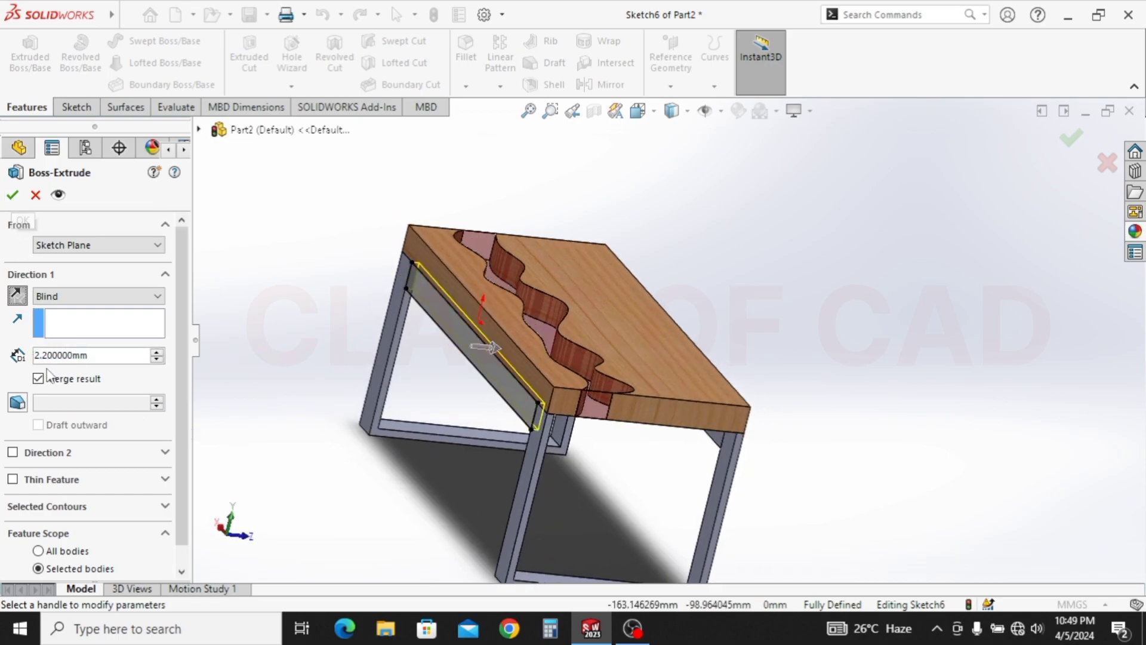
left_click(12, 195)
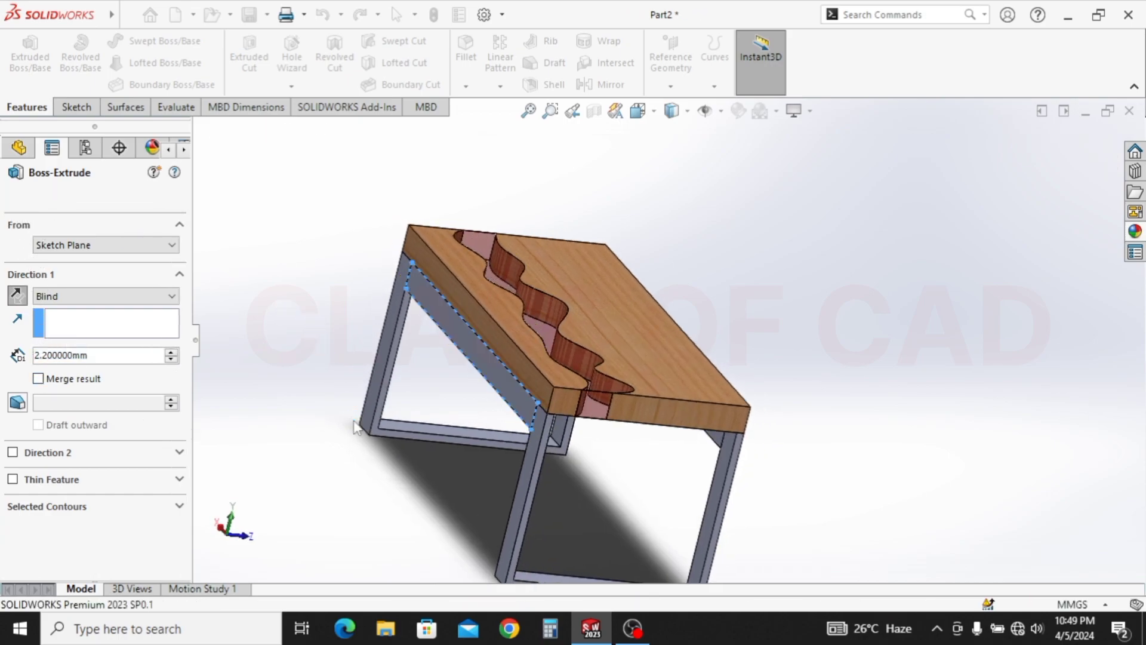
Start a sketch on the outer face of the front rail under the tabletop
mouse_move(357, 428)
middle_mouse_down()
mouse_move(460, 427)
mouse_move(389, 420)
mouse_move(410, 412)
middle_mouse_up()
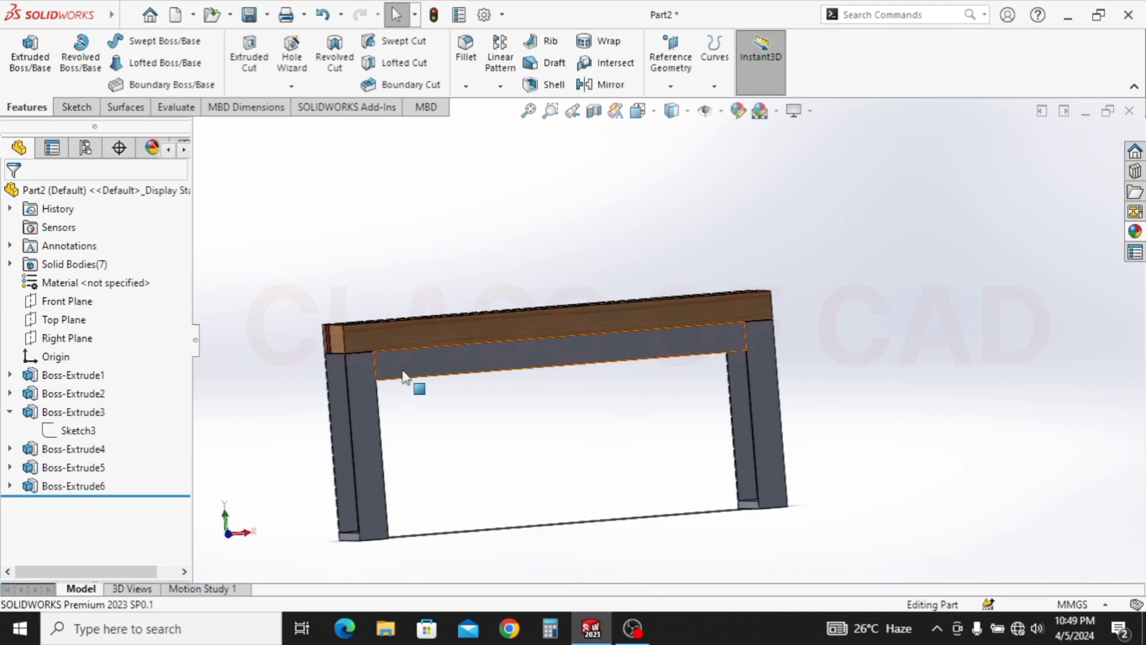
left_click(410, 377)
left_click(481, 323)
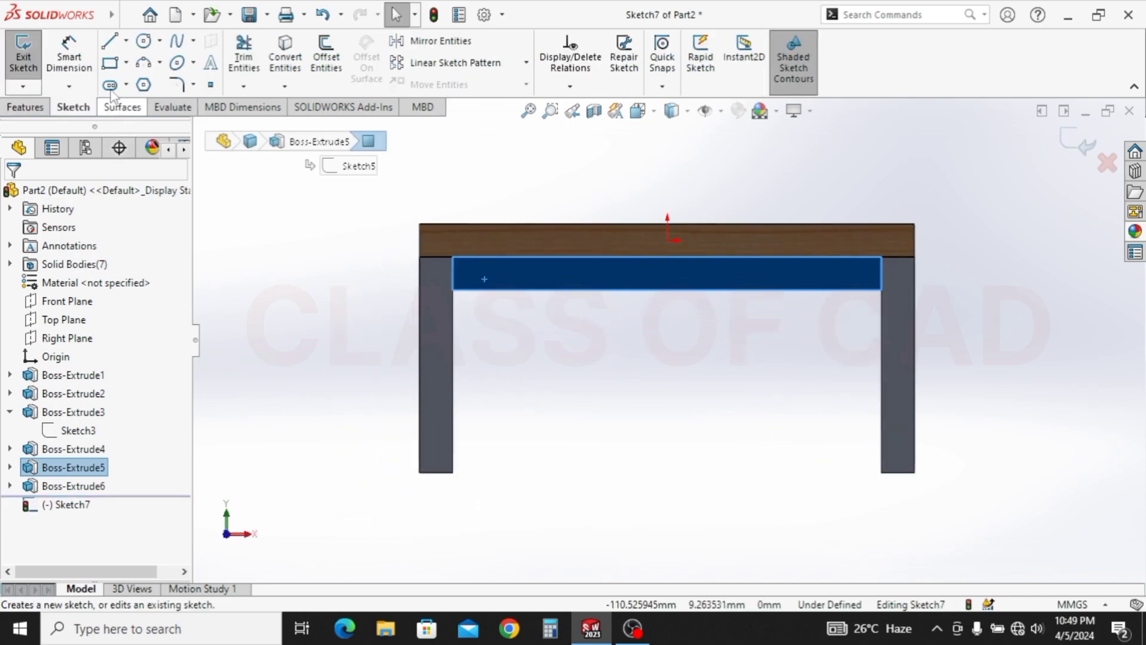
left_click(110, 63)
scroll(478, 309, "down", 2)
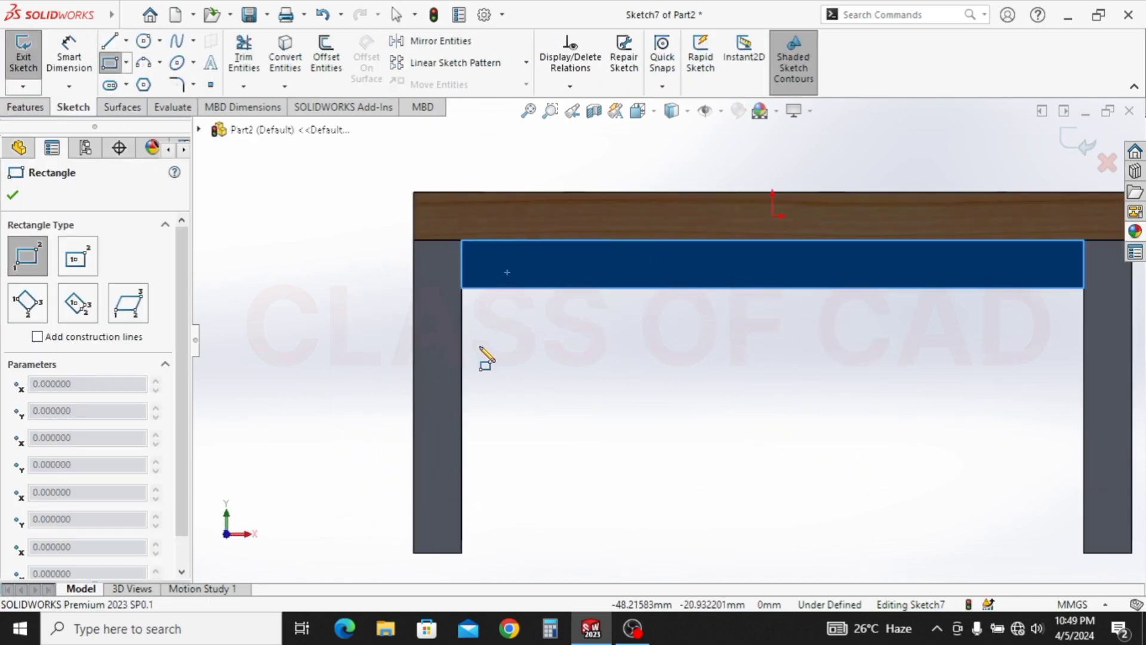
left_click(462, 387)
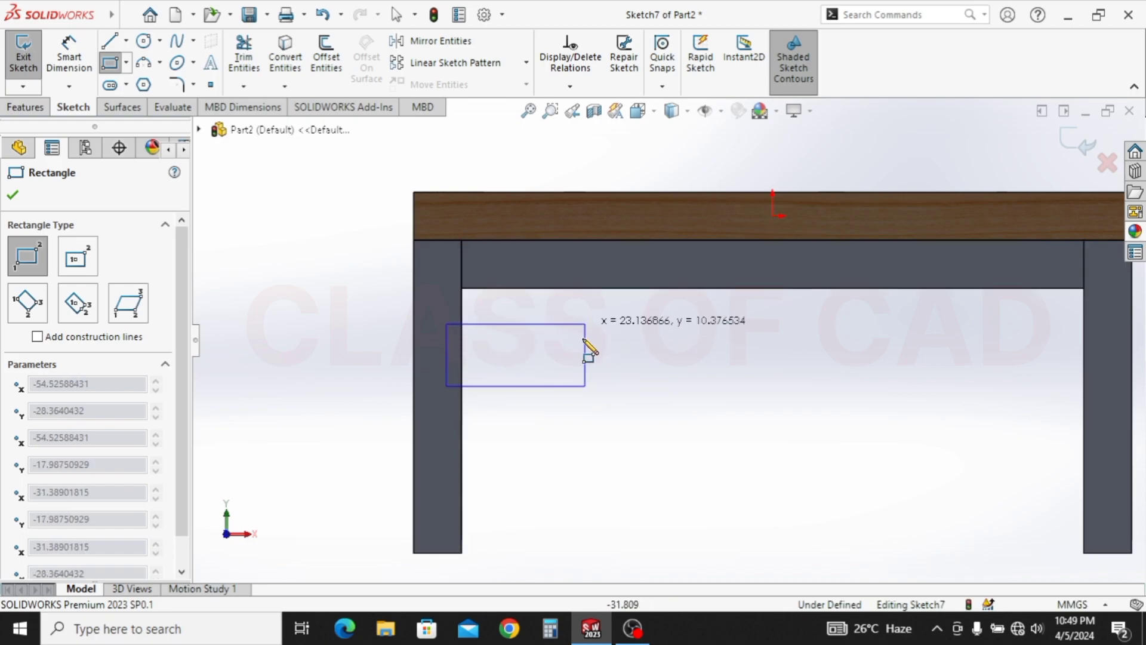
key("Escape")
Draw a closed four-line diagonal brace, about 2.6 mm thick, from the left leg's inner edge up to the front rail's underside
left_click(110, 40)
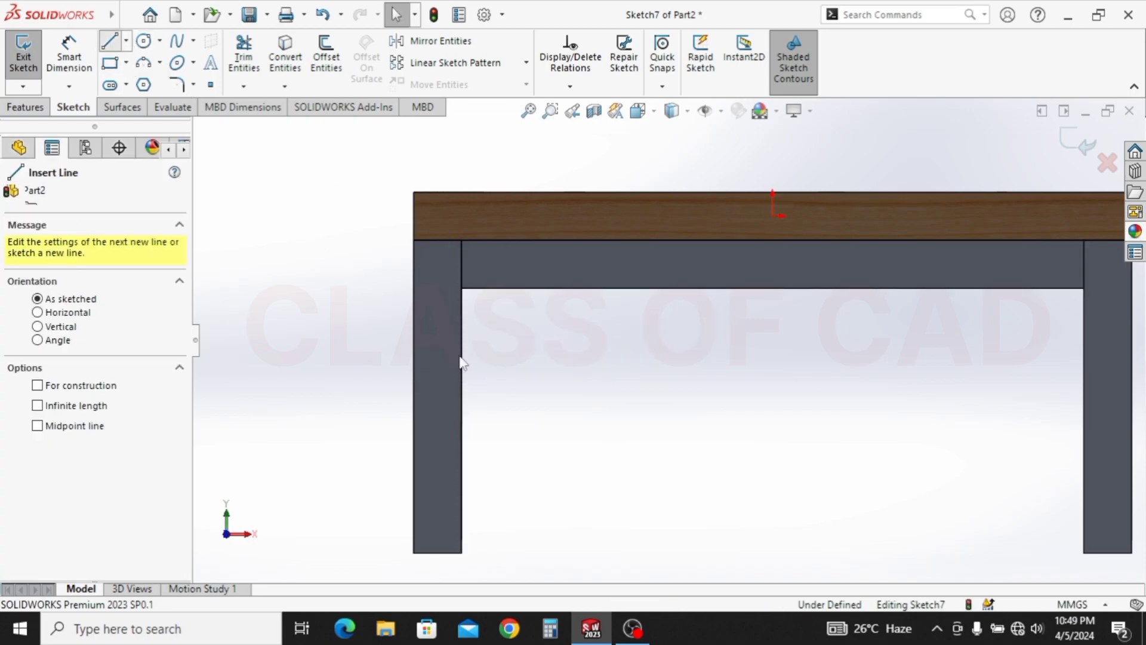
left_click(464, 391)
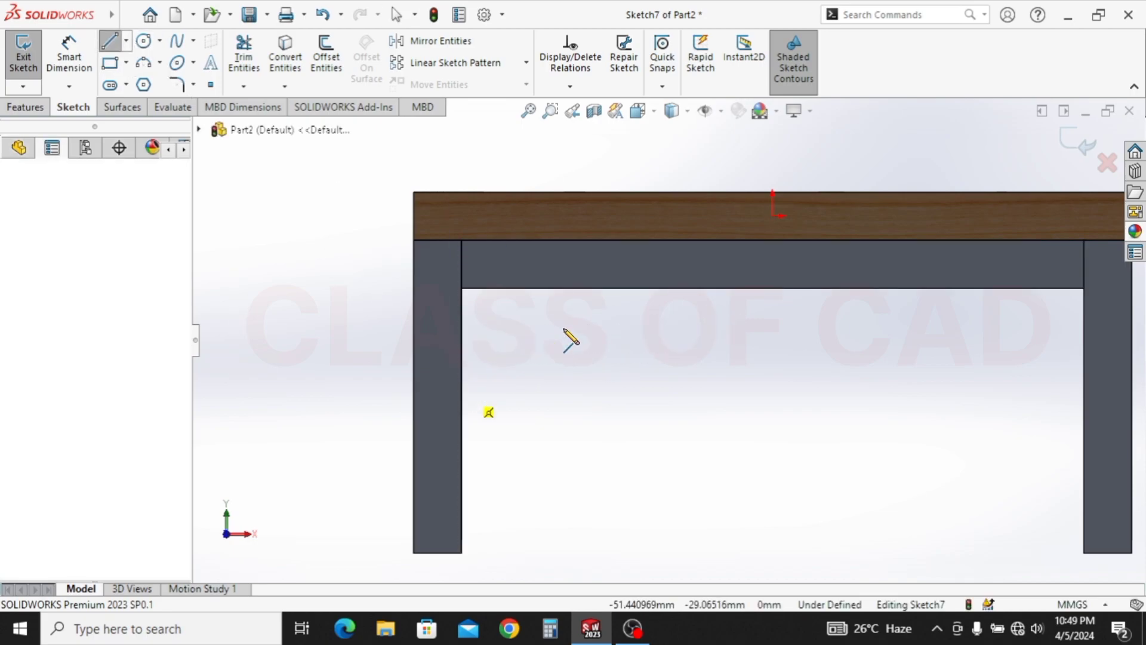
left_click(644, 289)
left_click(677, 289)
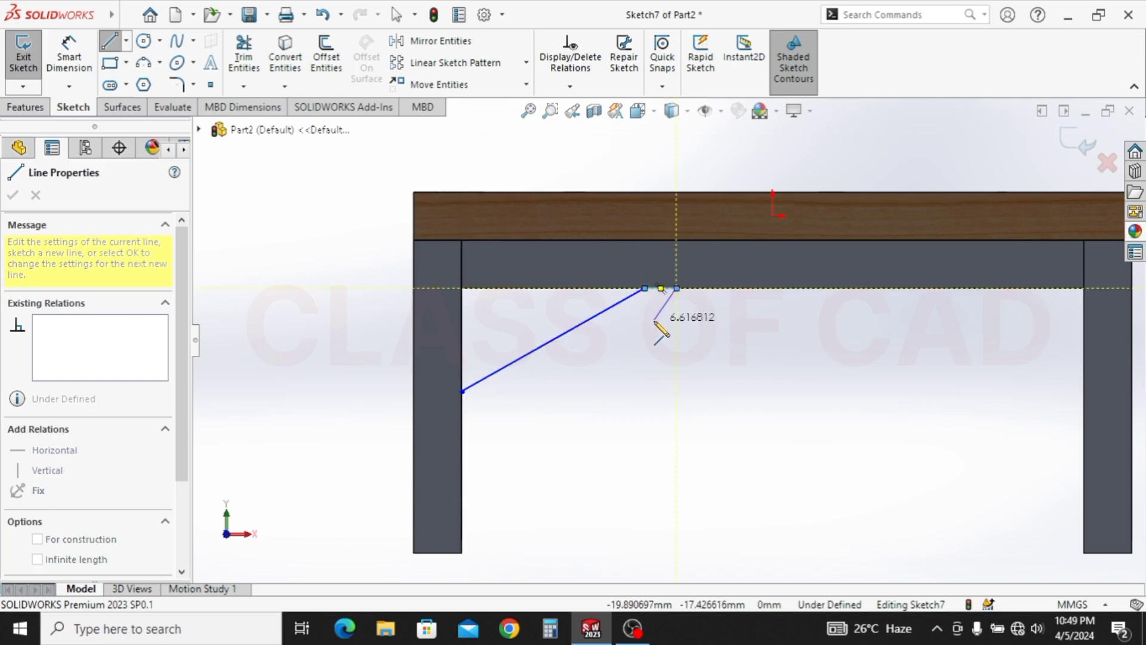
left_click(462, 408)
left_click(462, 392)
key("Escape")
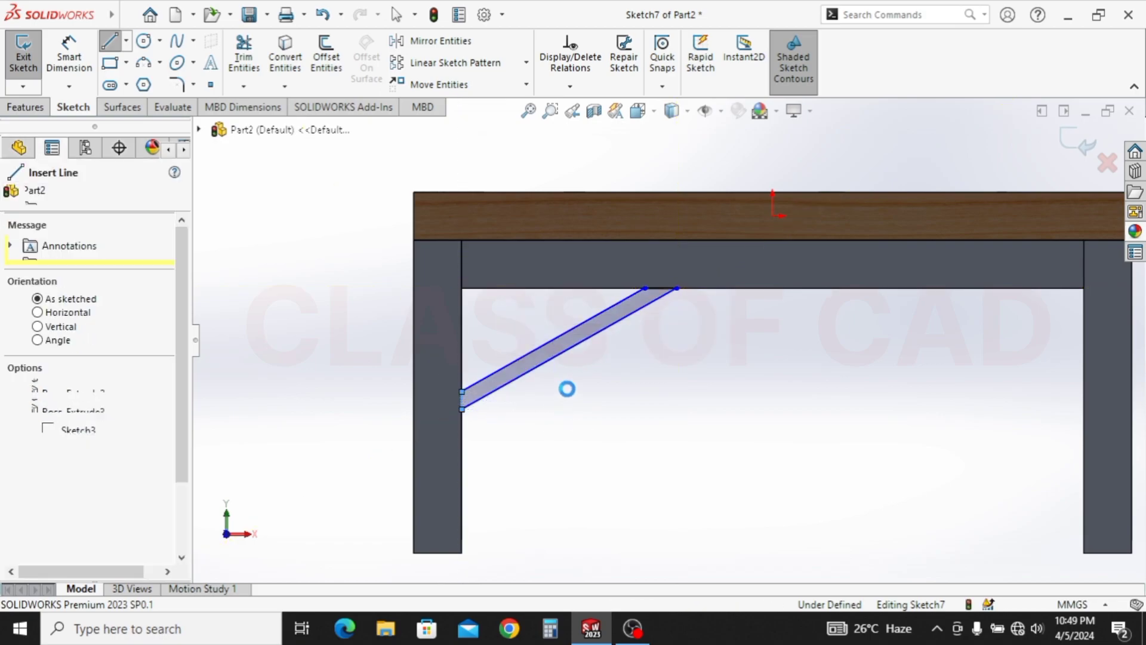
Dimension the distance between the brace's two long diagonal lines as 2.2 mm
left_click(69, 56)
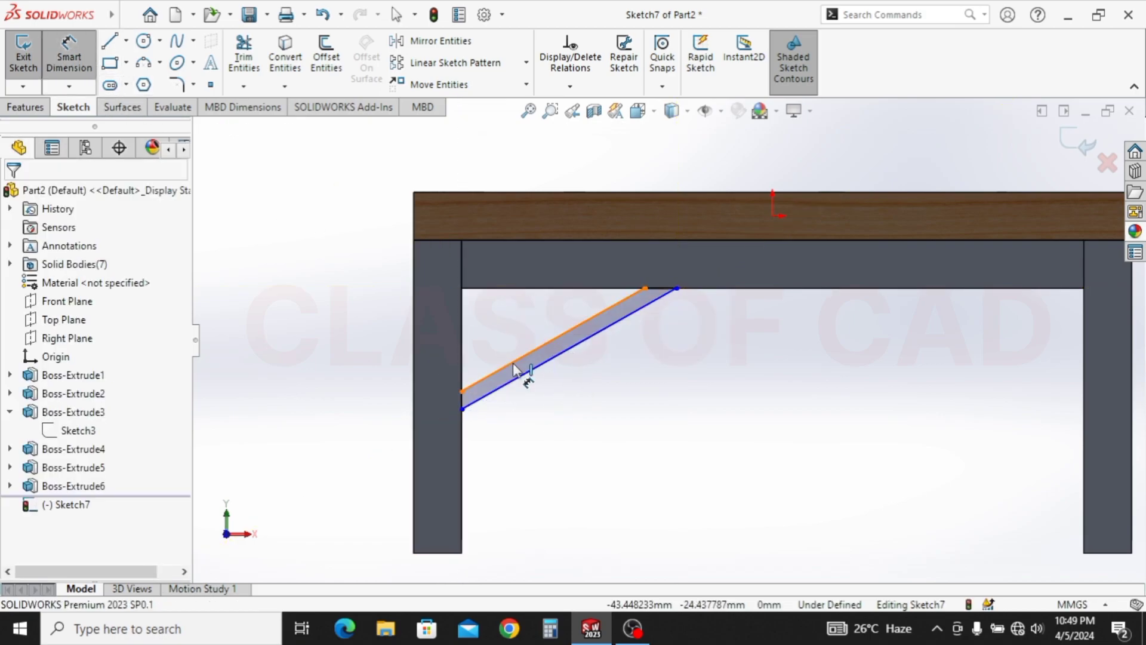
left_click(514, 369)
left_click(493, 342)
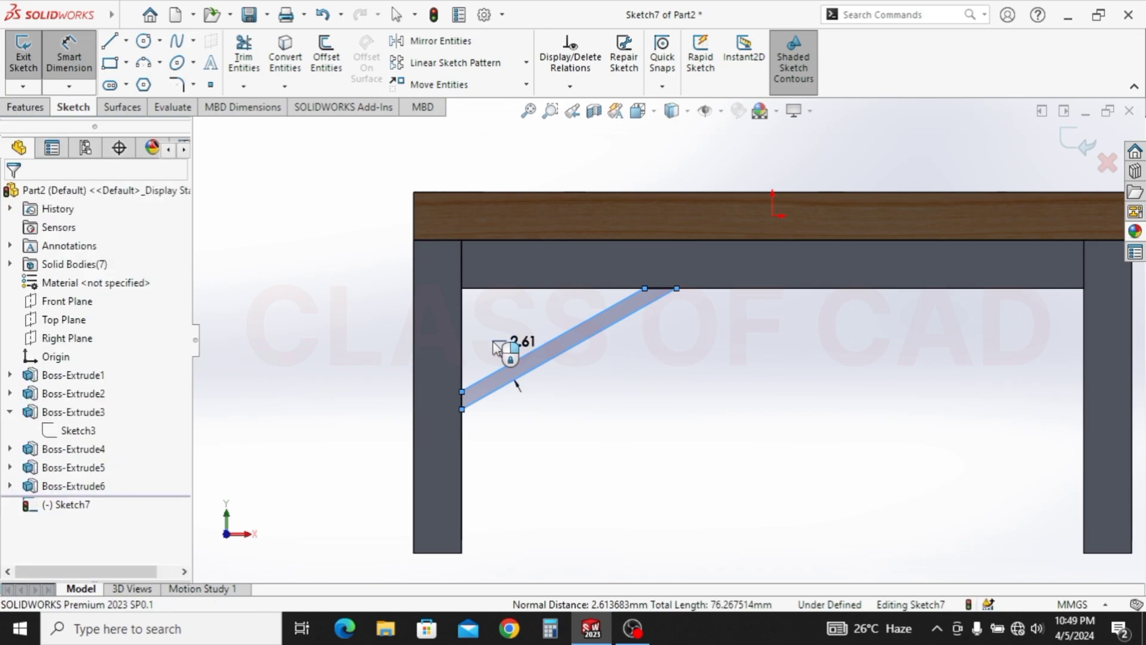
type("3")
key("Return")
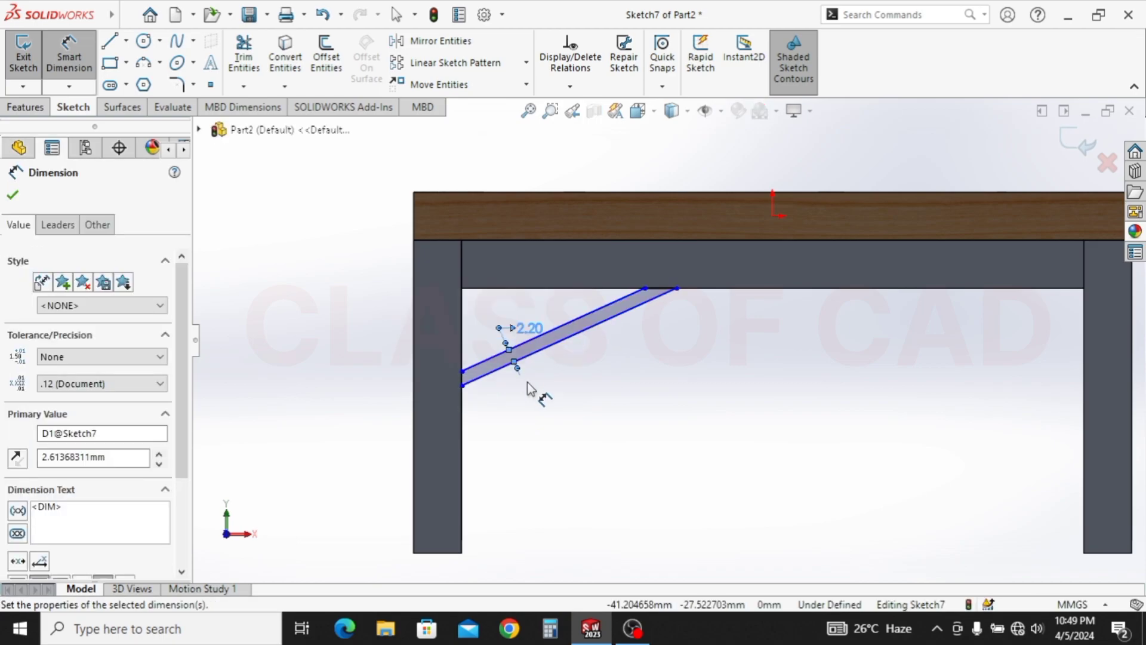
left_click(612, 338)
key("Escape")
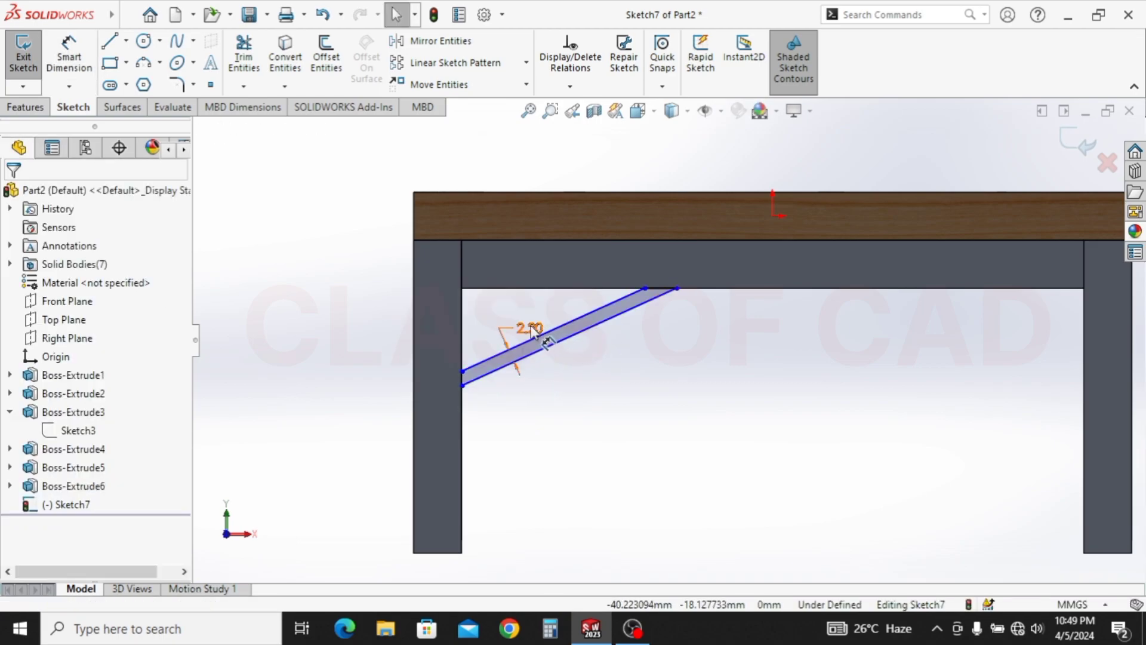
Try a 6 mm thickness for the diagonal brace and undo that change
double_click(528, 326)
type("6")
key("Return")
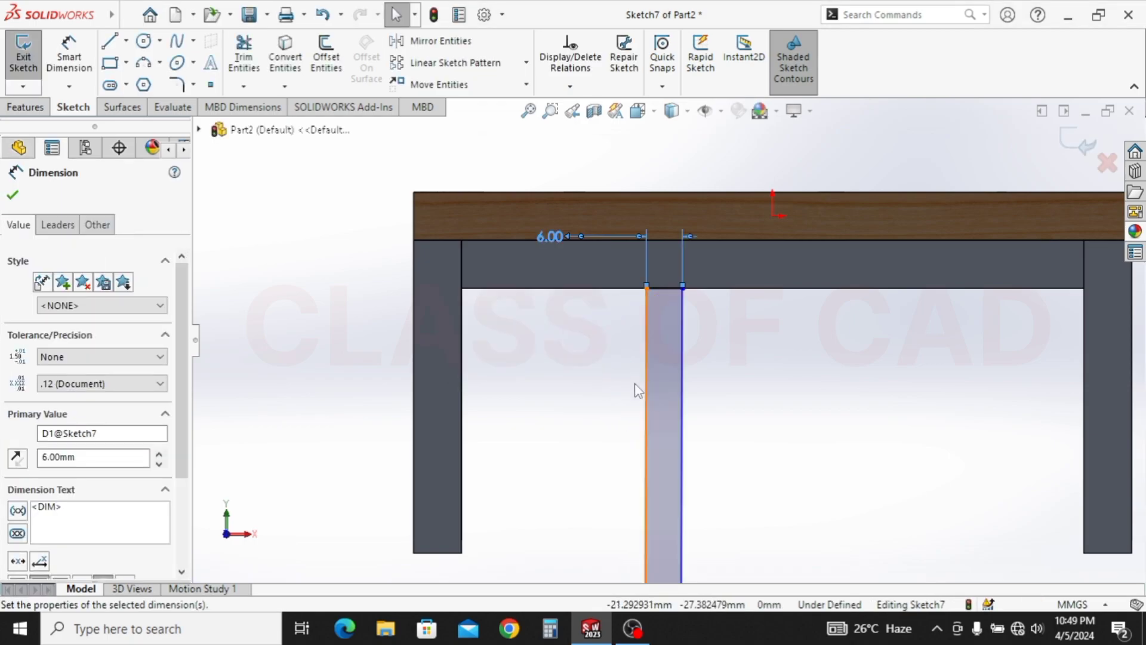
key("Escape")
scroll(645, 393, "up", 3)
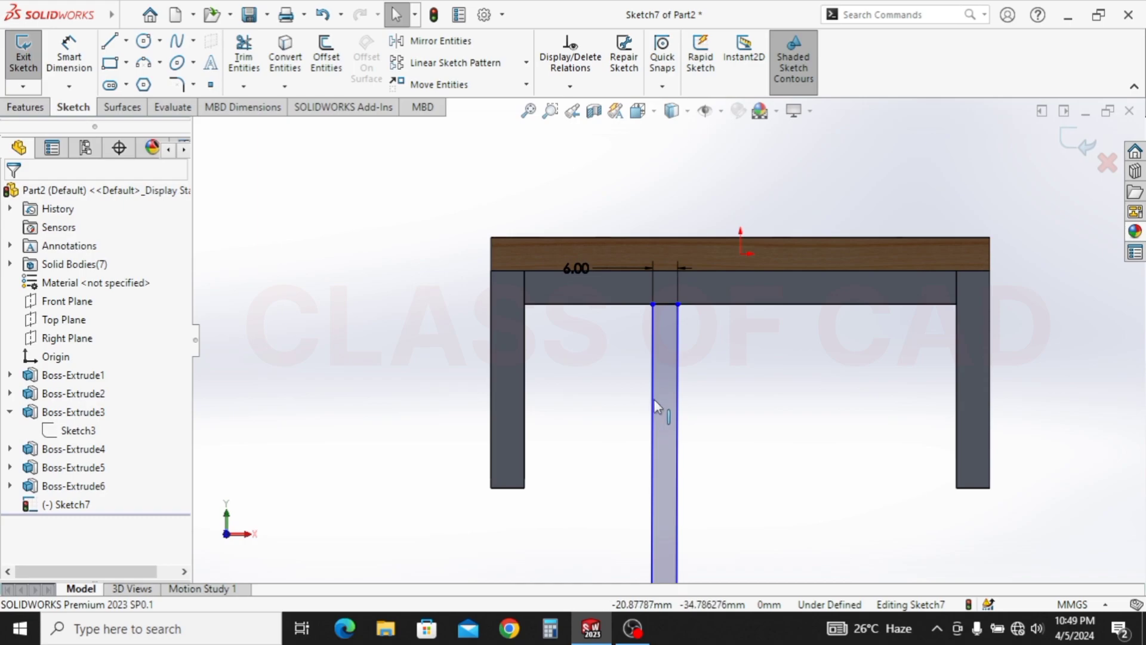
key("ctrl+z")
scroll(601, 342, "down", 3)
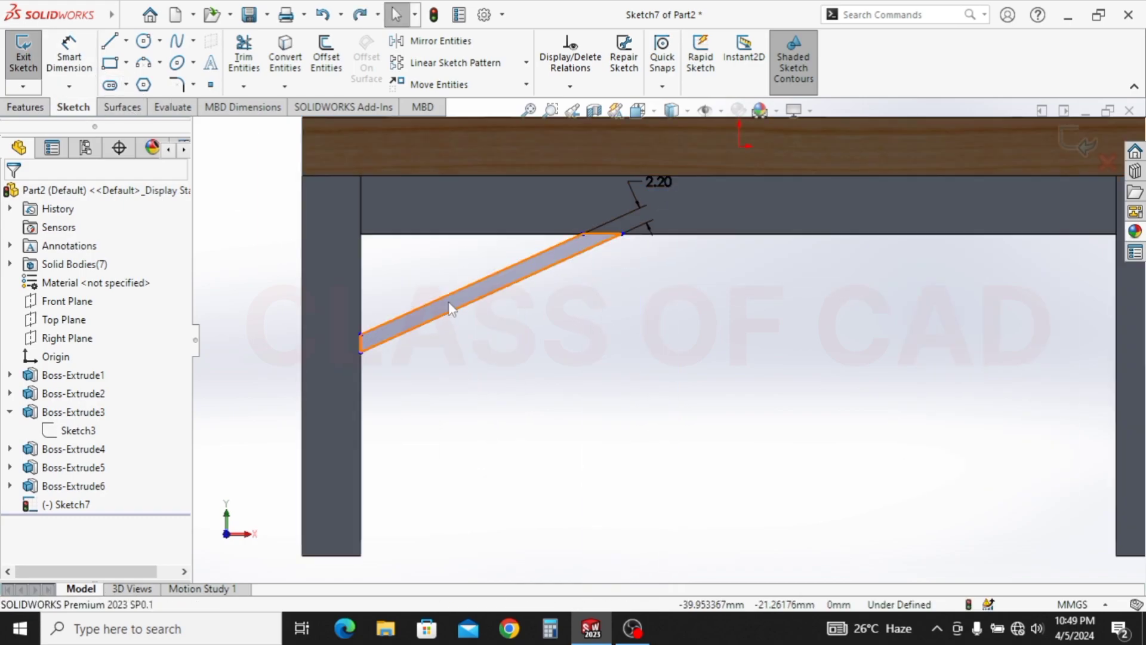
middle_click_drag(654, 338, 533, 327, "ctrl")
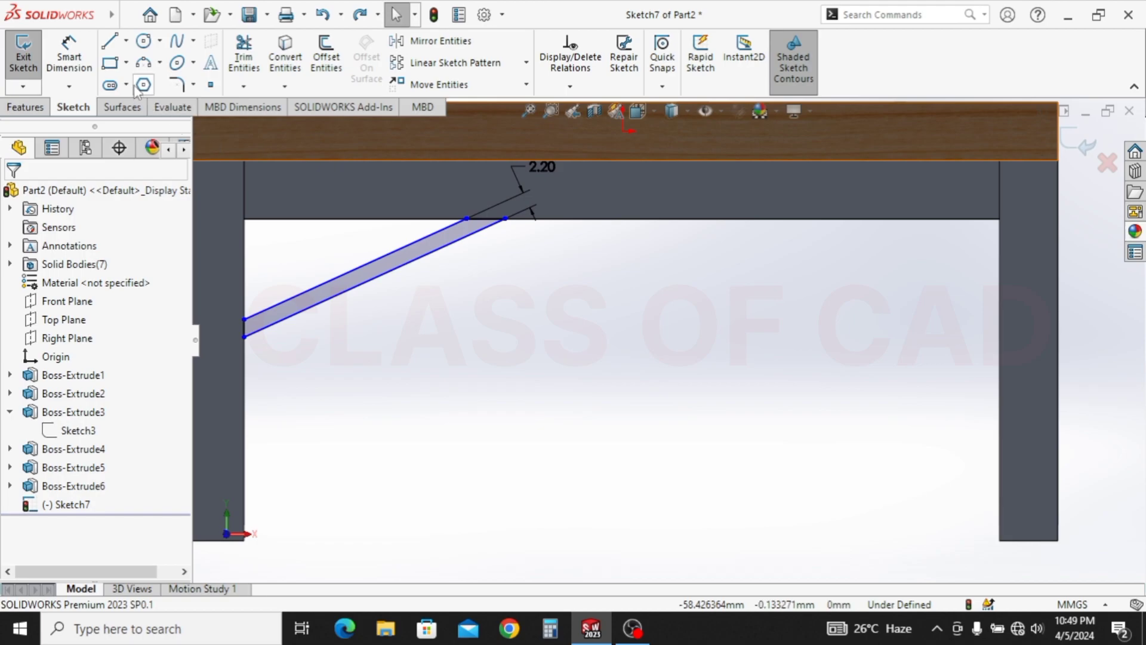
Draw a closed four-line diagonal brace, about 31 mm long, from the front rail's underside down to the right leg's inner edge
left_click(110, 43)
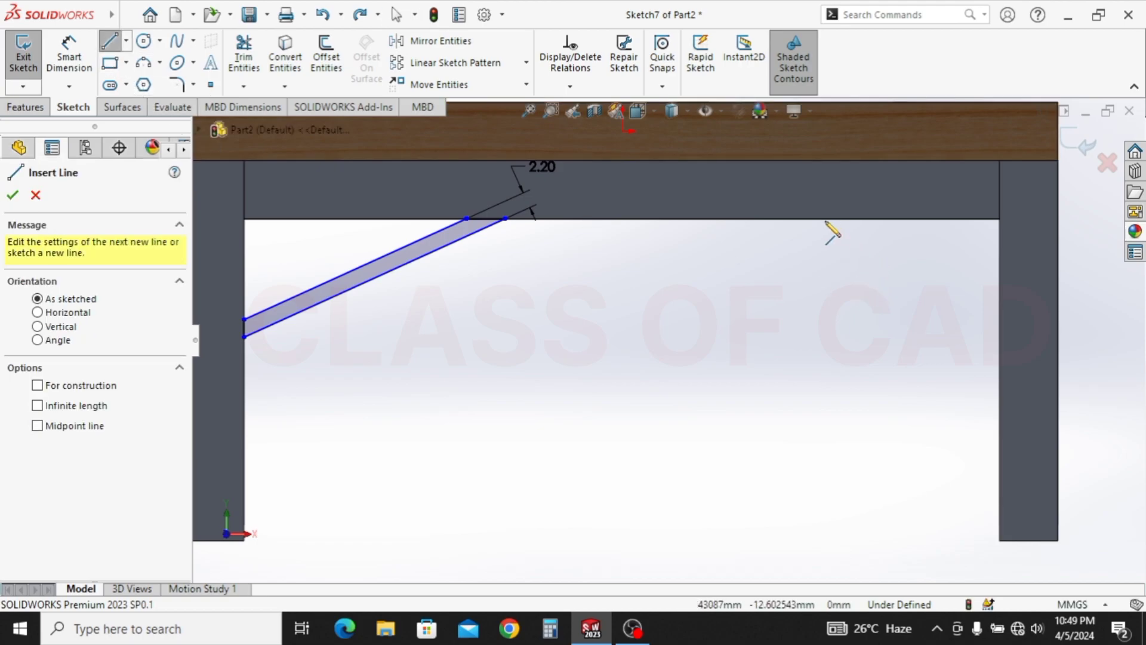
left_click(808, 218)
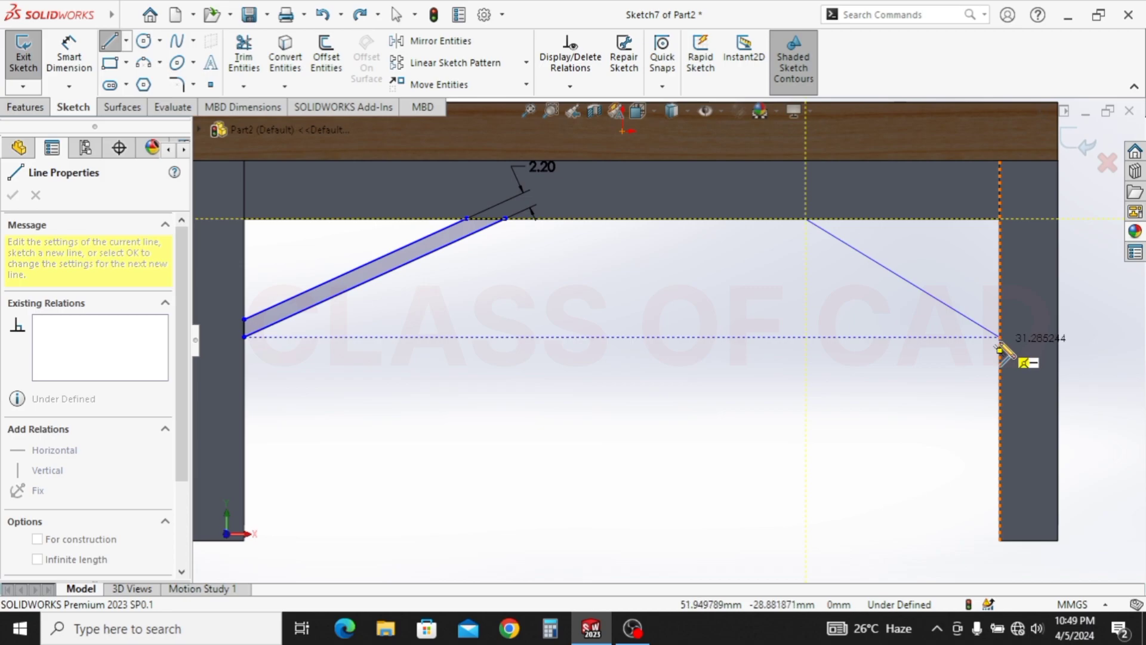
left_click(1000, 332)
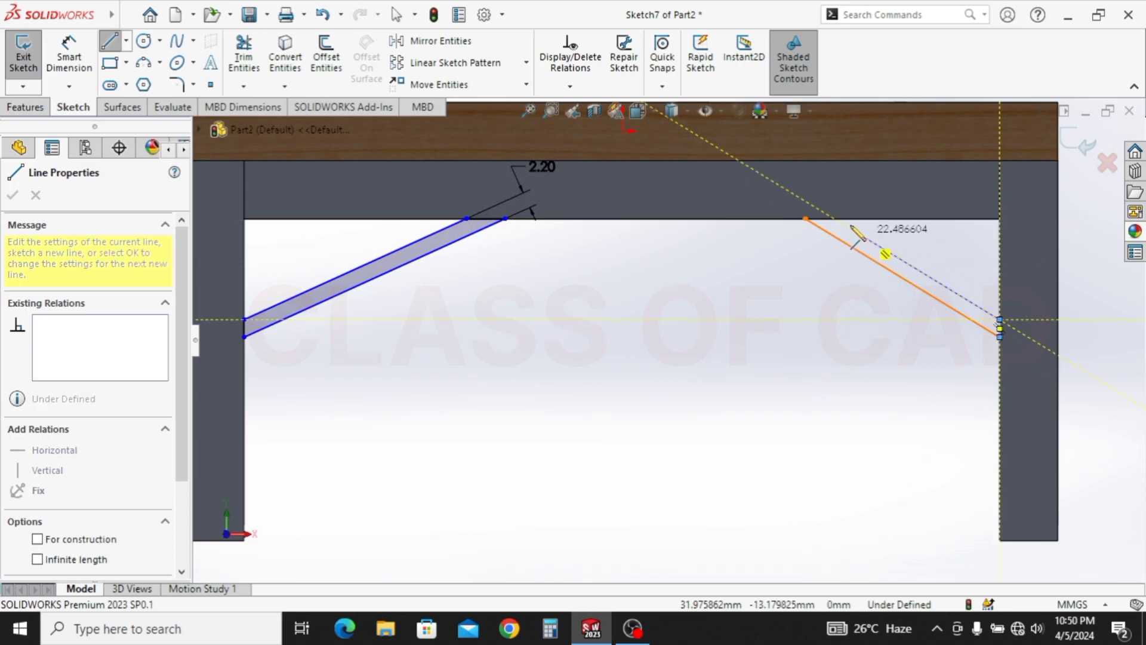
left_click(834, 219)
left_click(806, 219)
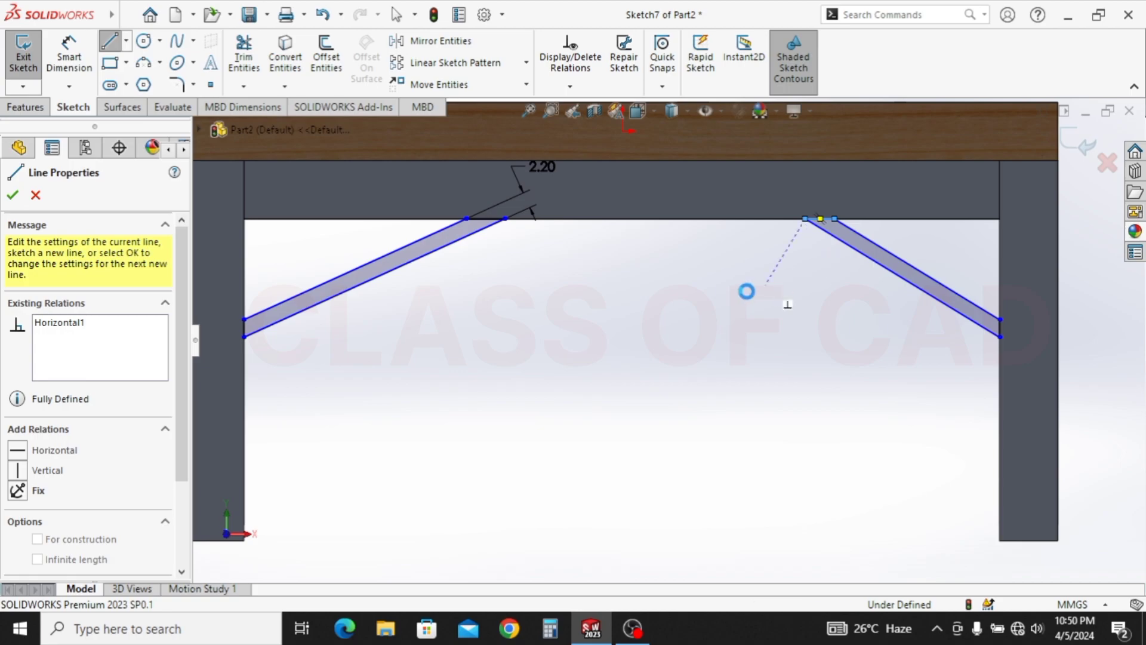
key("Escape")
key("f")
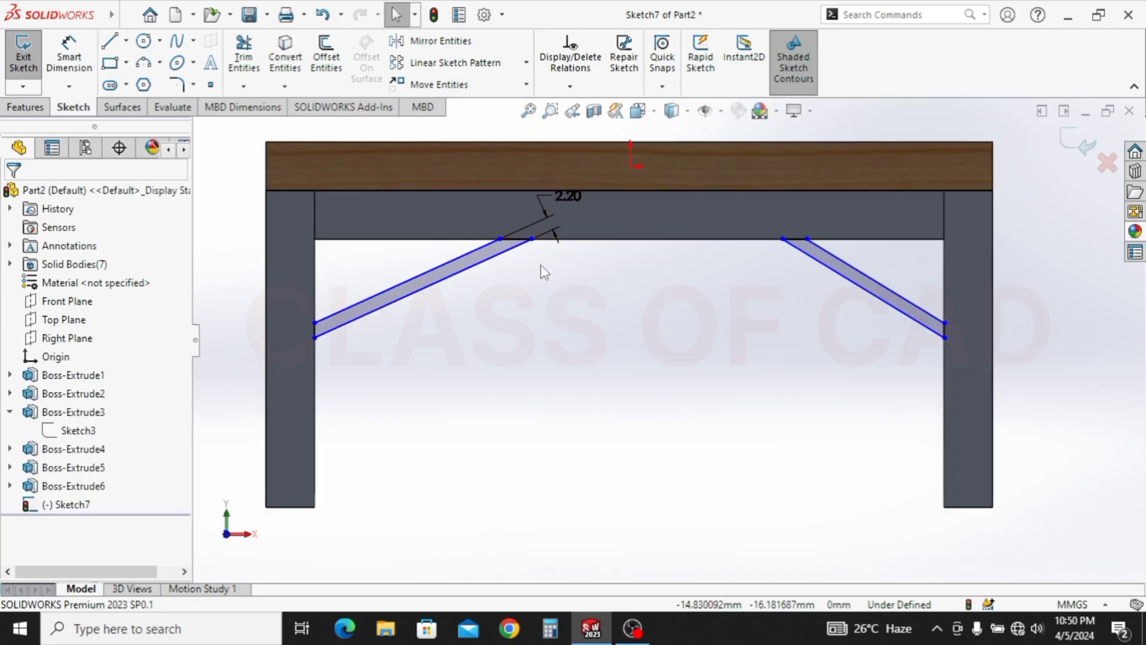
Dimension the left brace's upper end point 30 mm horizontally from the left leg's inner edge
left_click(69, 57)
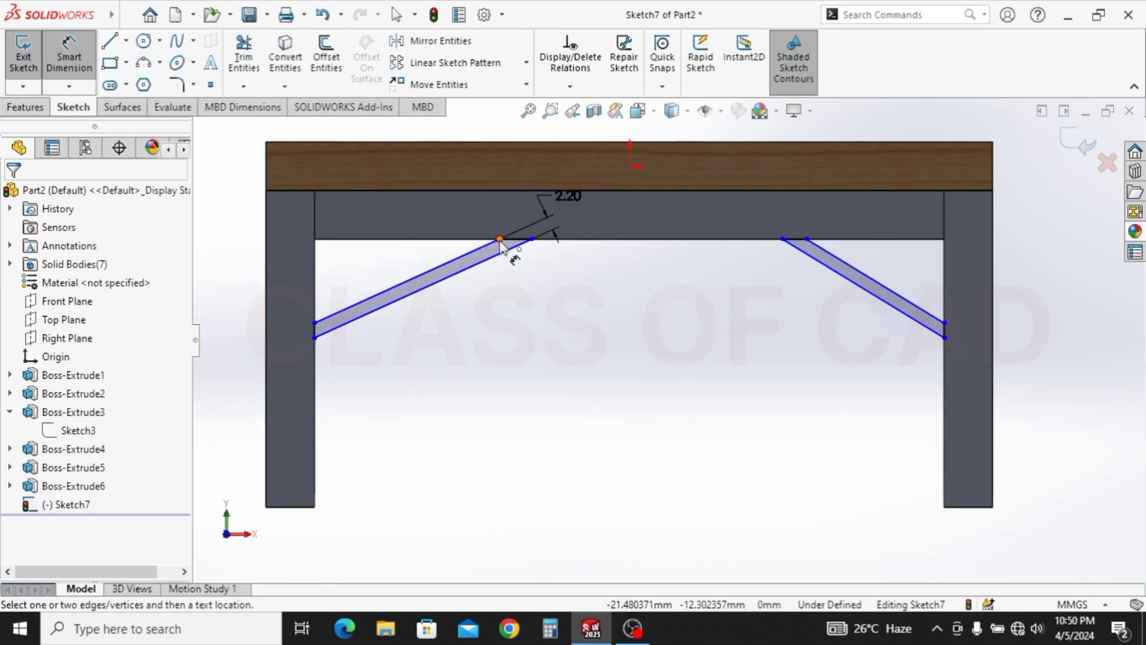
left_click(500, 241)
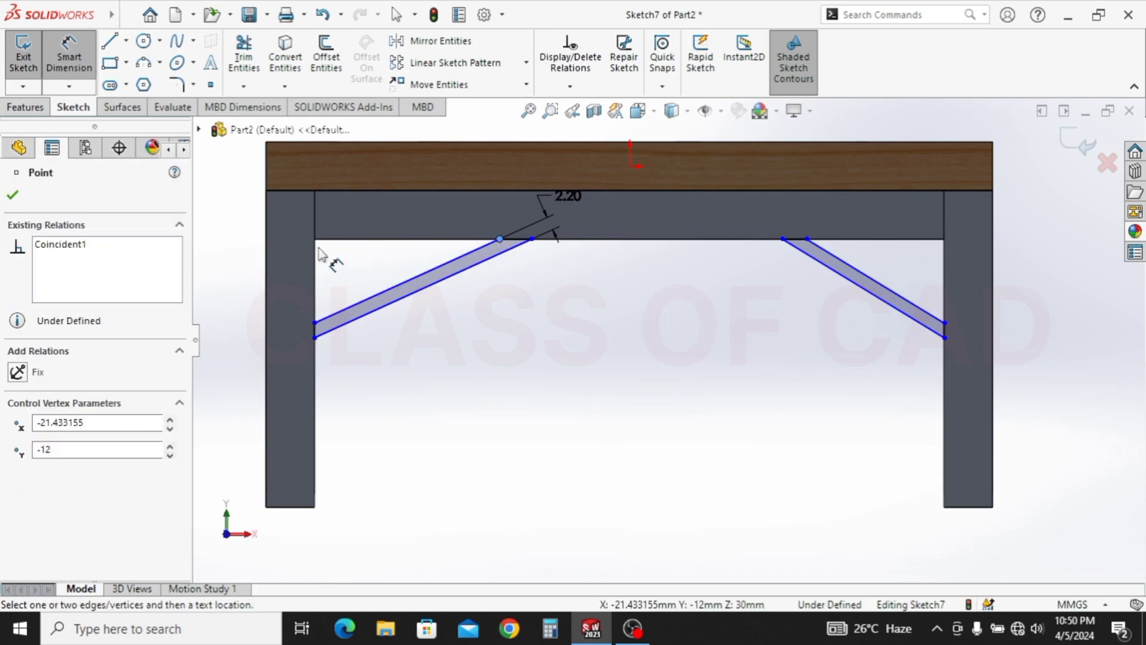
left_click(314, 202)
left_click(400, 203)
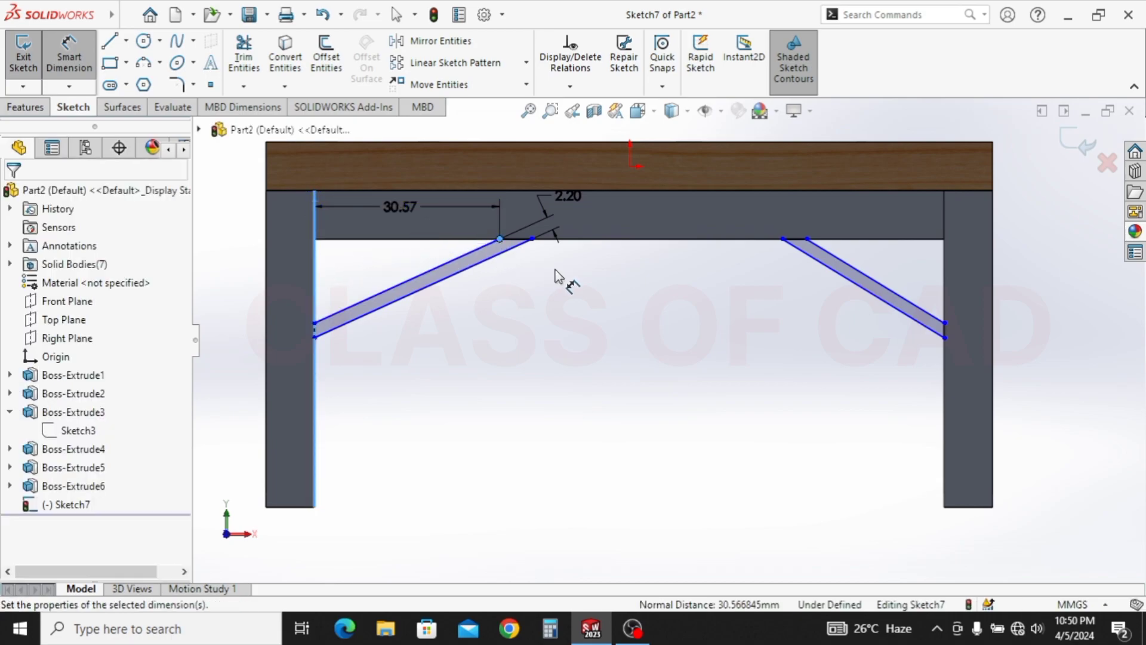
type("30.56684547mm")
key("Return")
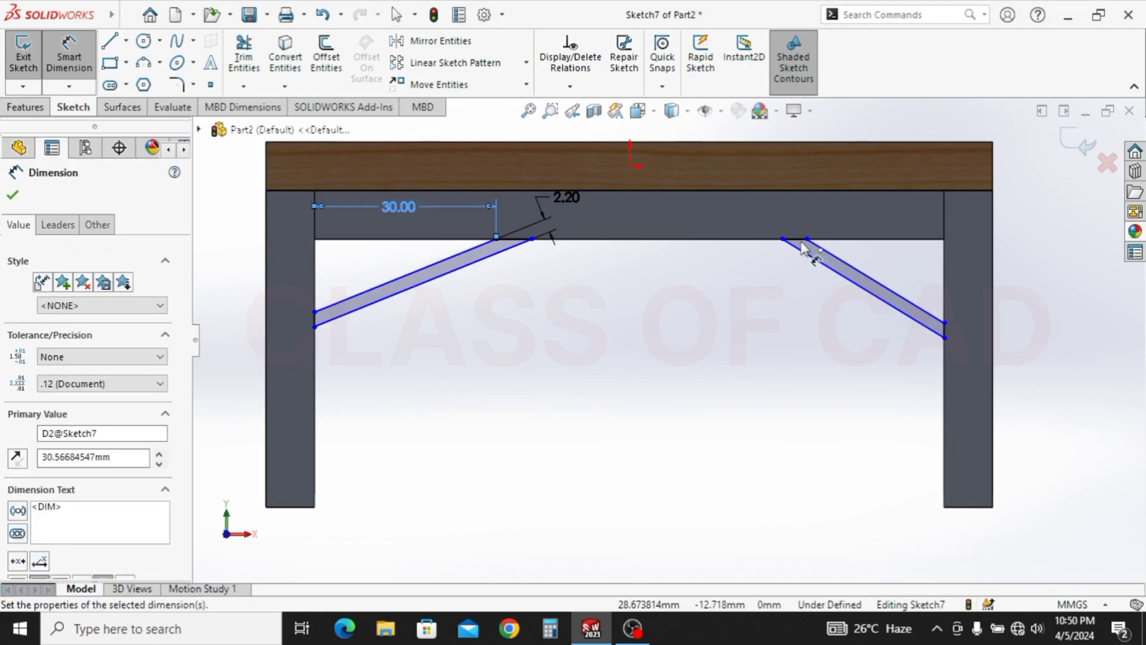
Dimension the right brace's upper end point 30 mm horizontally from the right leg's inner edge
left_click(783, 239)
left_click(944, 260)
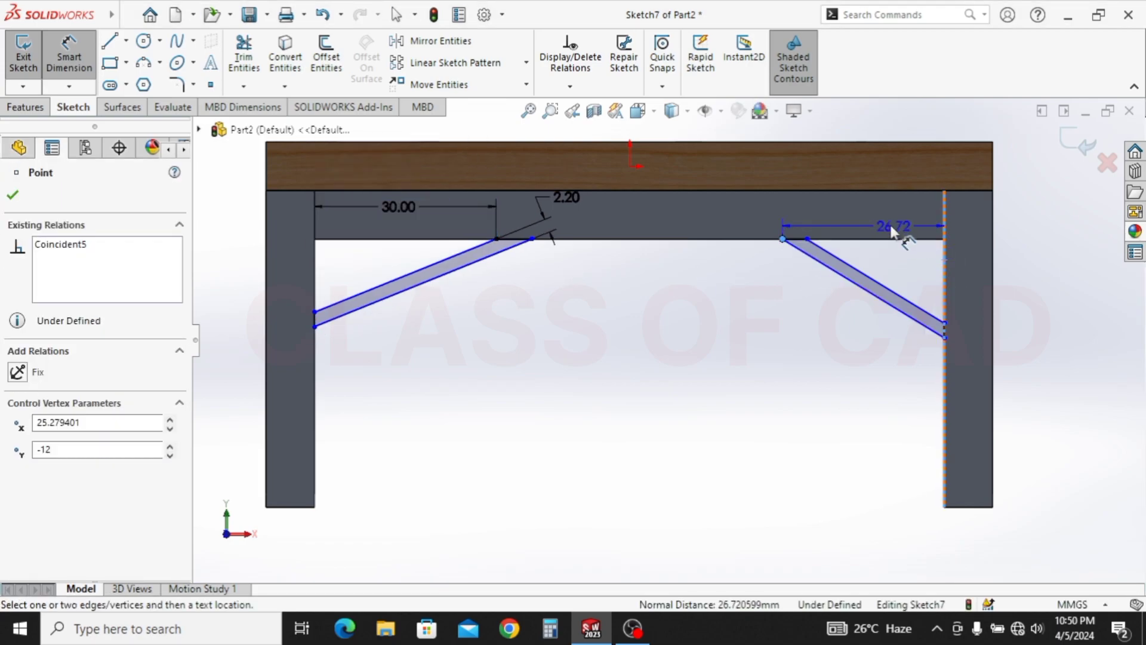
left_click(873, 215)
type("30")
key("Return")
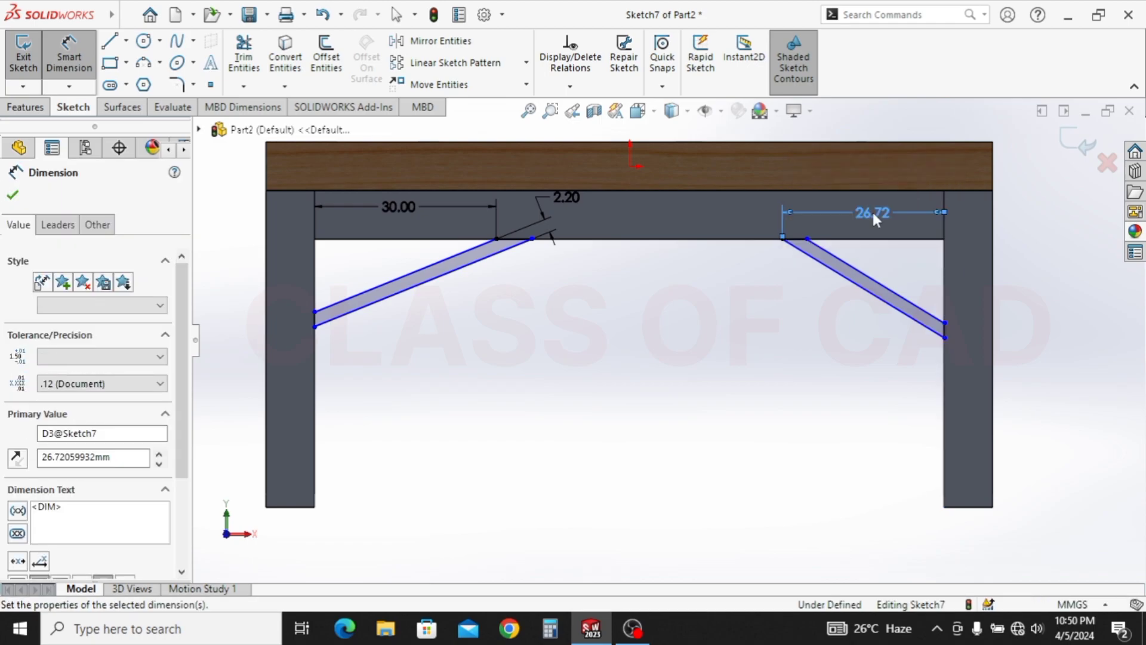
key("Escape")
Dimension the distance between the right brace's two long diagonal lines as 2.2 mm
left_click(840, 287)
left_click(860, 267)
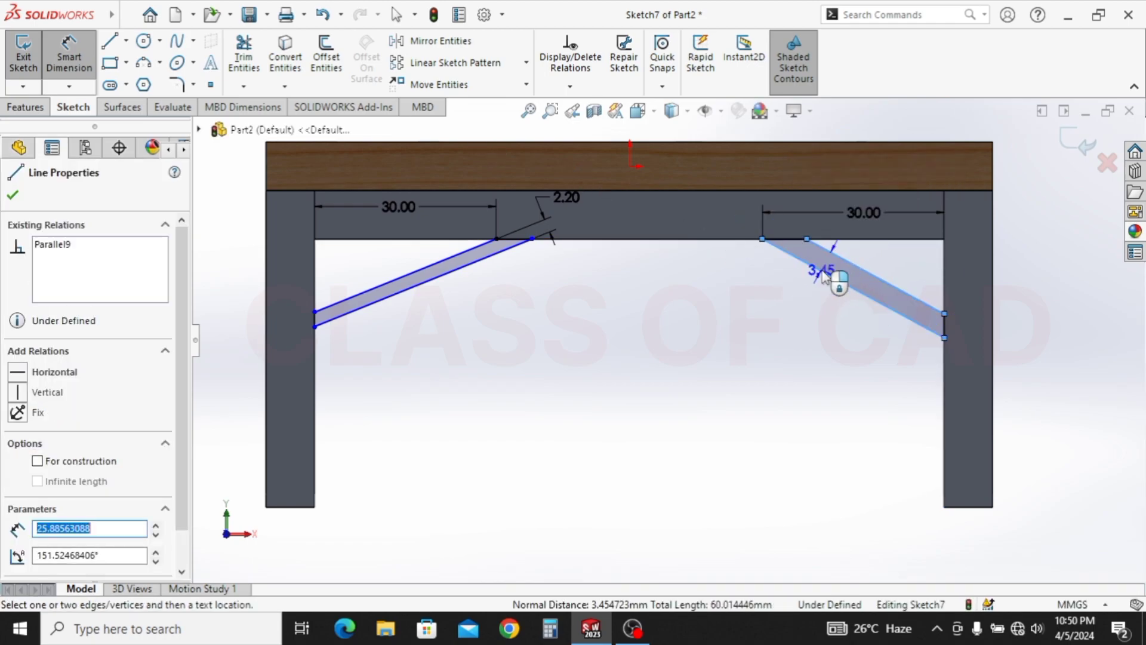
left_click(793, 317)
type("2.2")
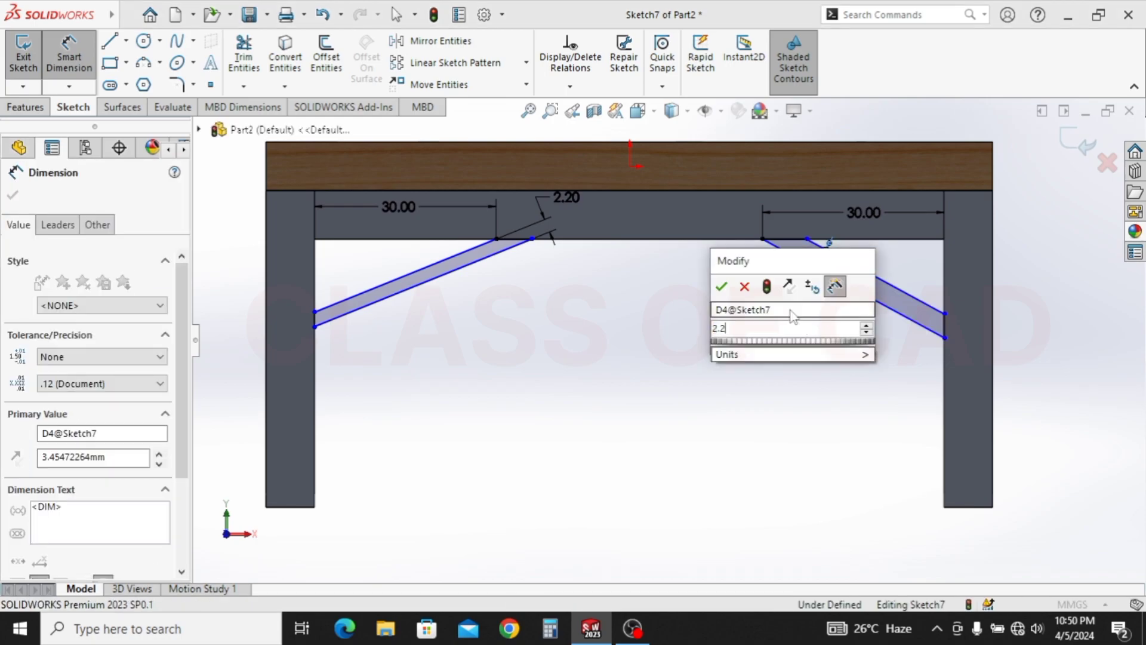
key("Return")
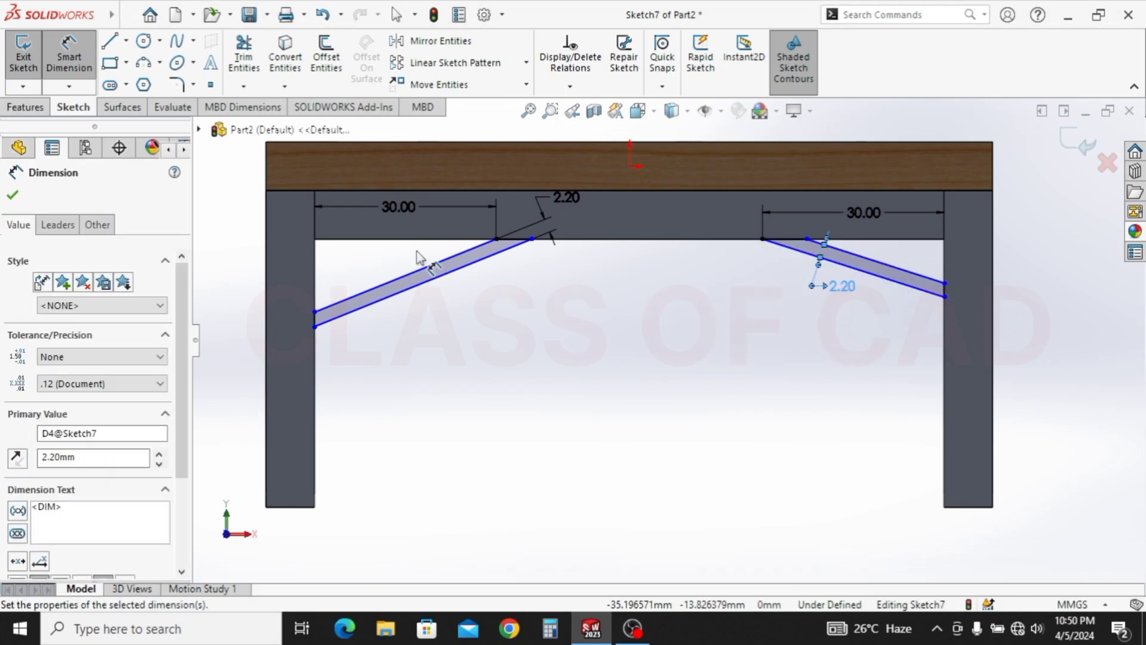
Dimension the angle between the left brace's upper line and the front rail's underside as 20 degrees
left_click(389, 282)
left_click(364, 239)
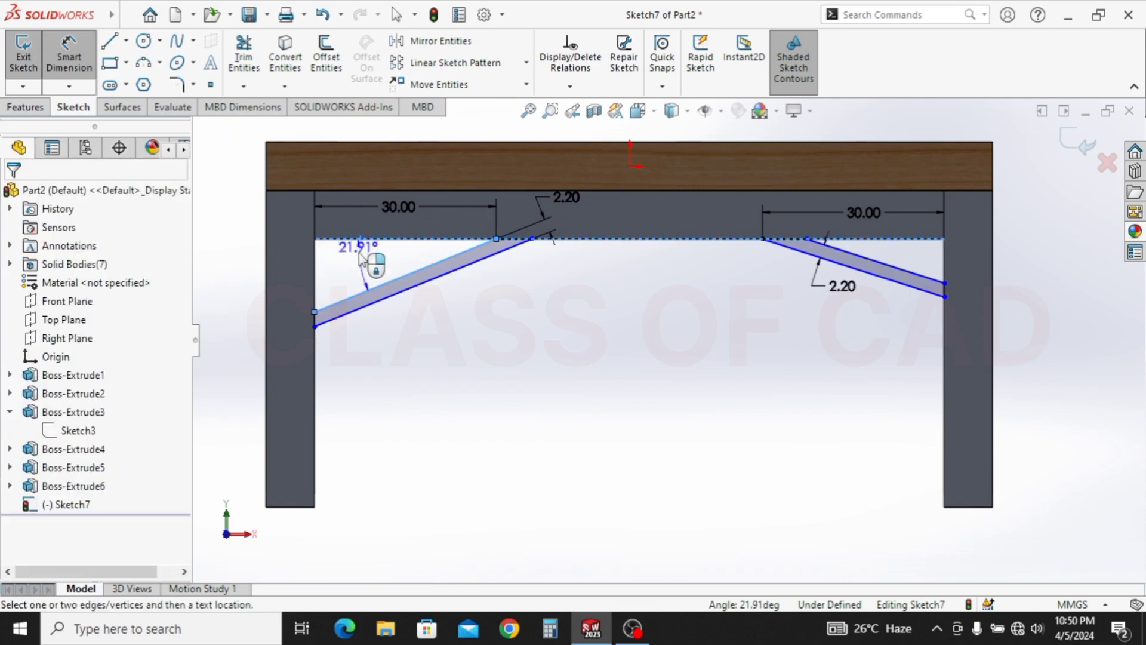
left_click(365, 267)
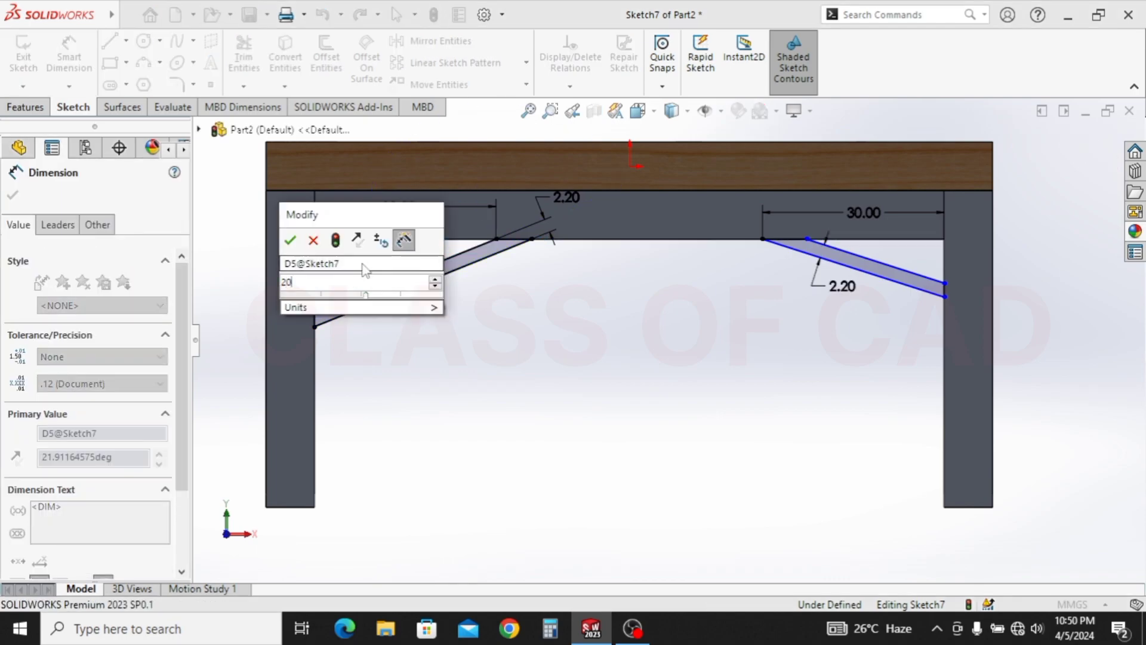
key("Return")
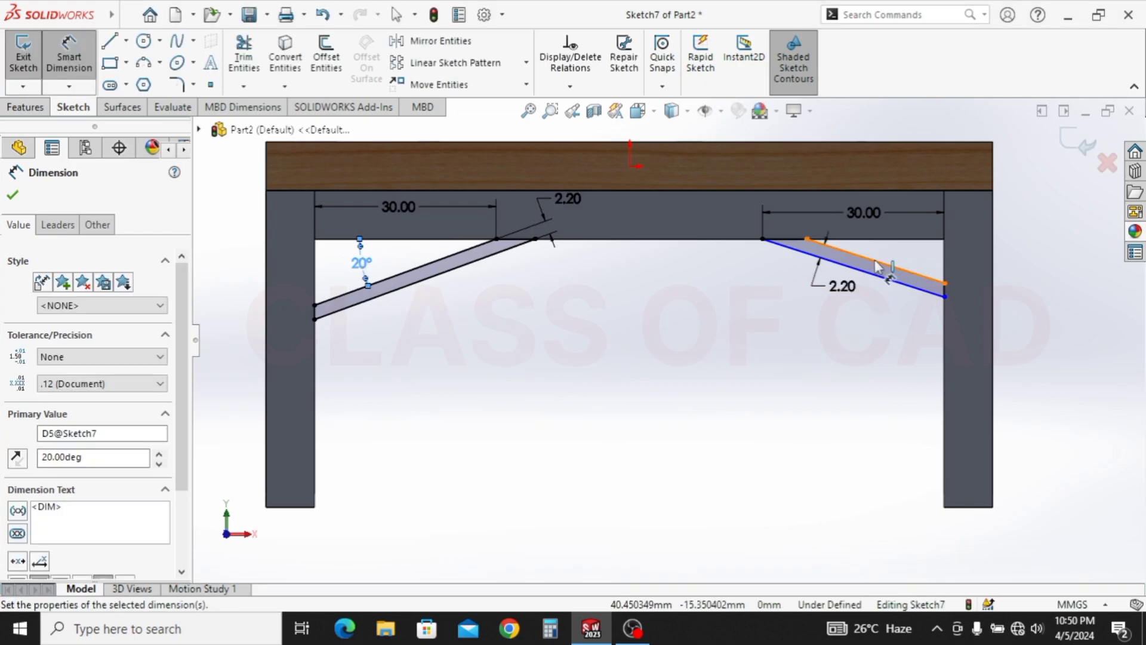
Dimension the angle between the right brace's upper line and the front rail's underside as 20 degrees
left_click(860, 255)
left_click(874, 240)
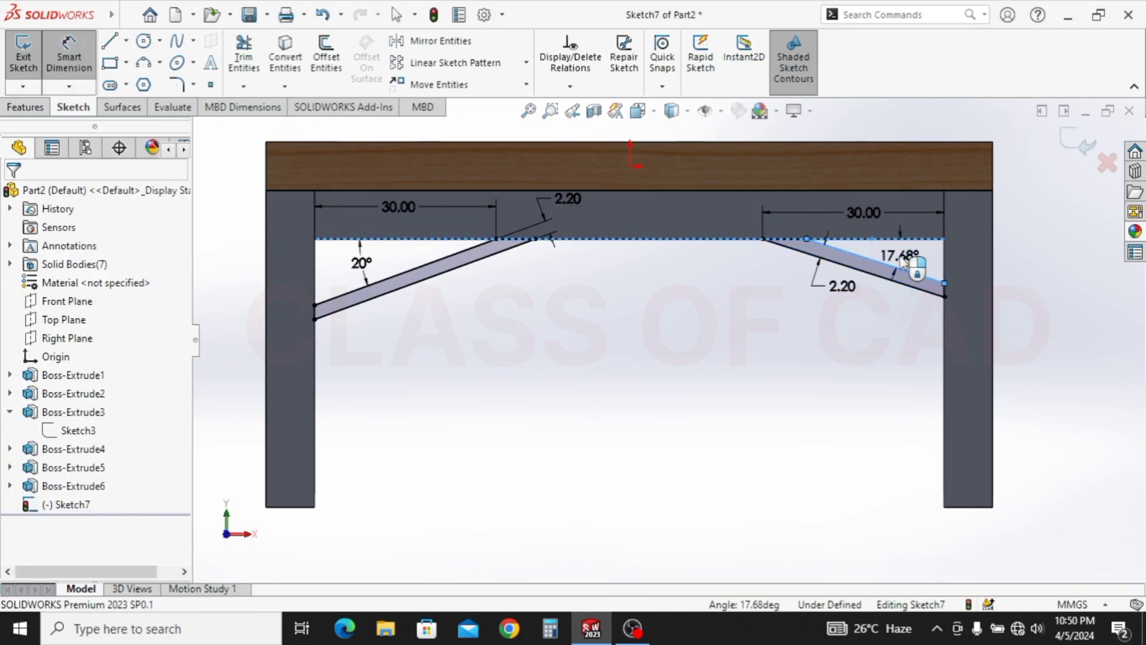
left_click(901, 261)
type("20")
key("Return")
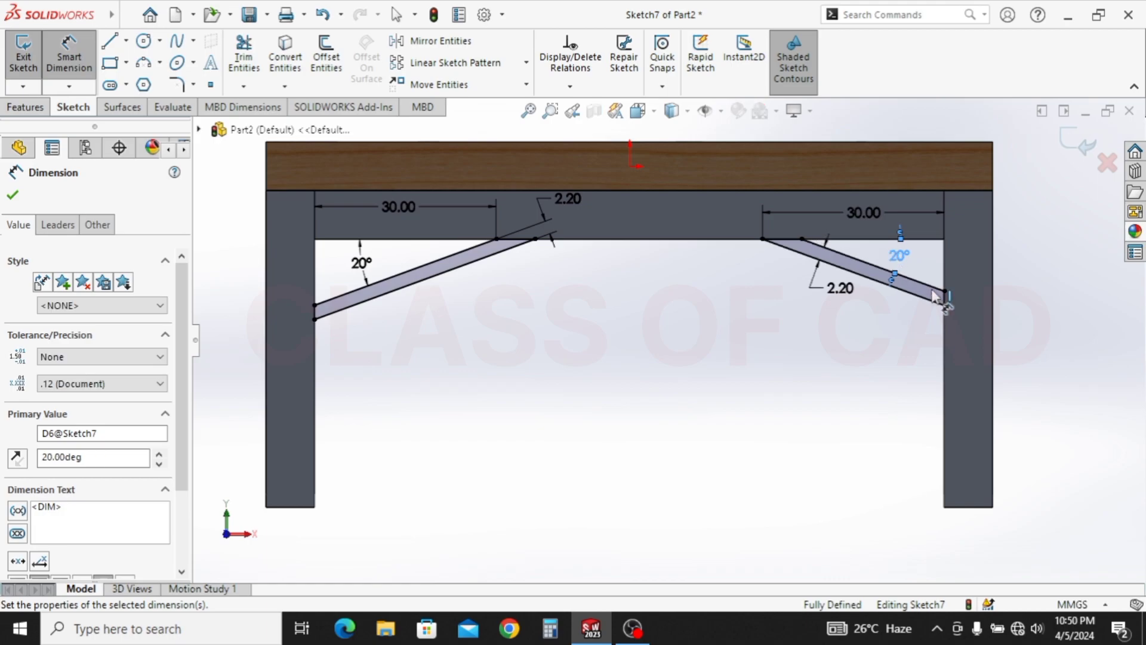
key("Escape")
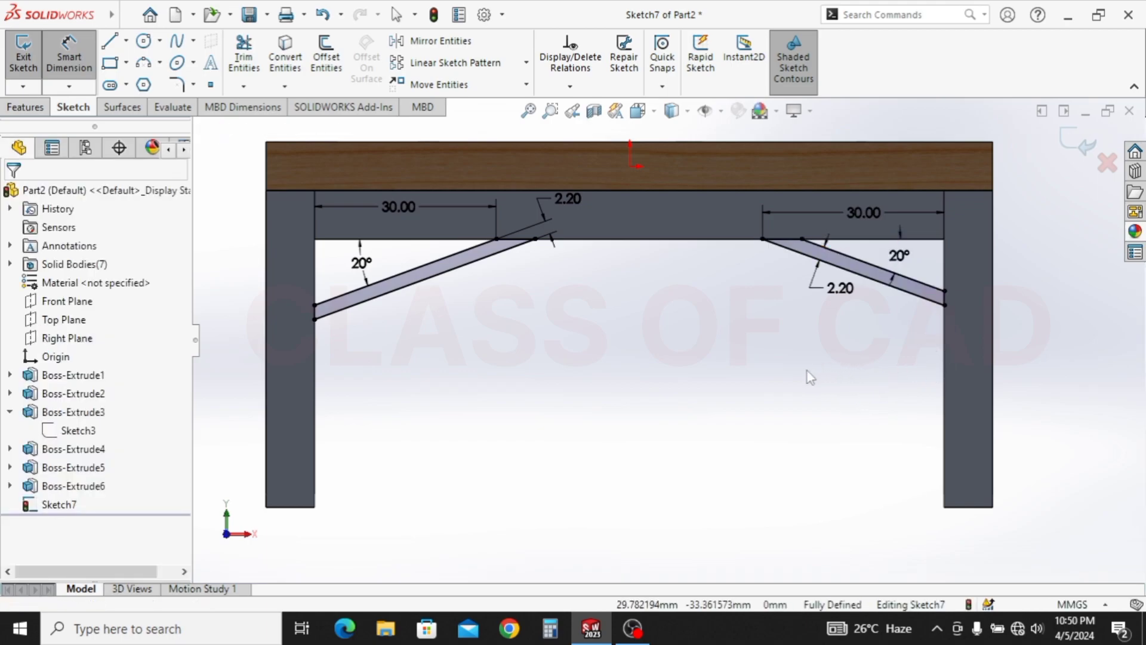
key("Escape")
Examine both dimensioned diagonal braces under the front rail, in overview and close up at the right brace
middle_click_drag(802, 366, 799, 381)
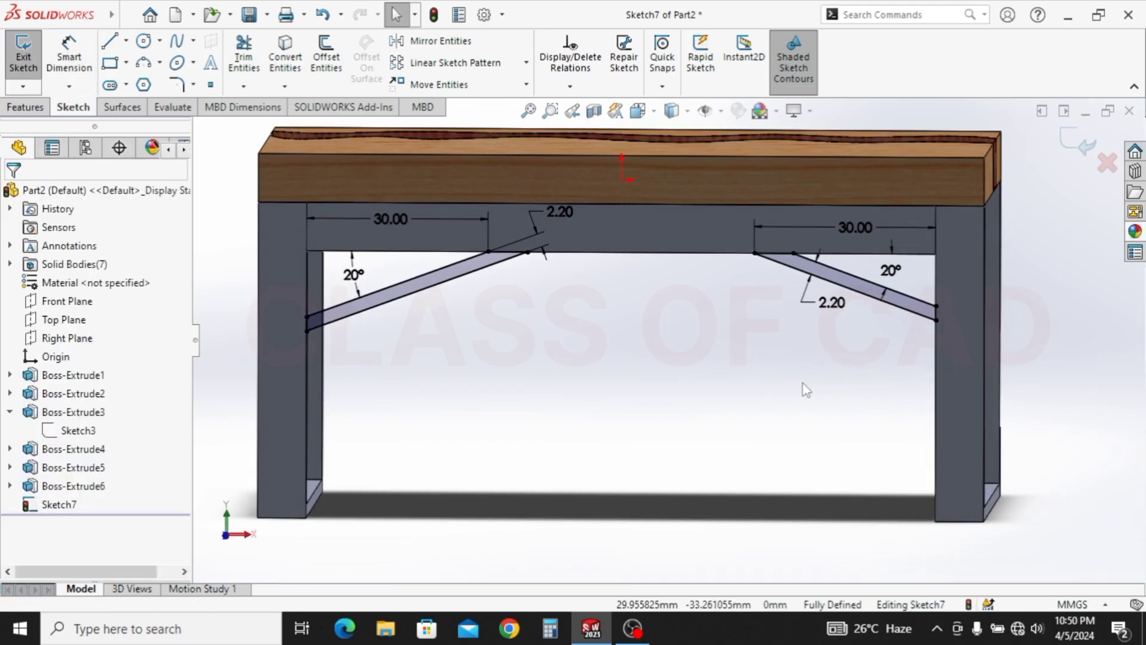
key("ctrl+8")
scroll(736, 313, "down", 5)
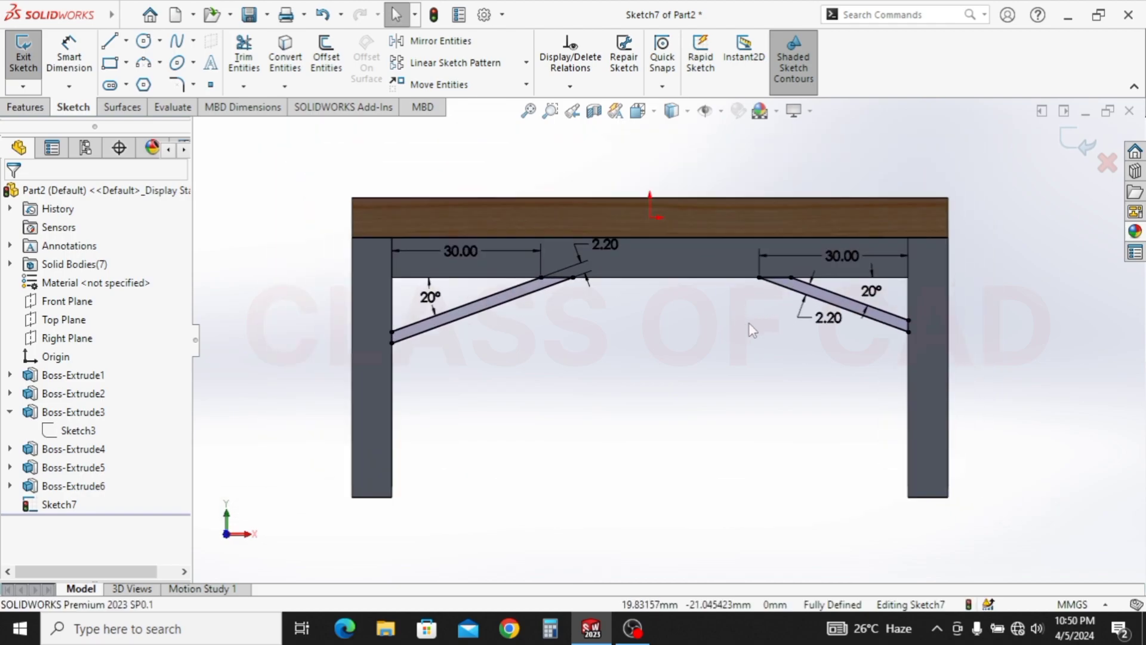
scroll(695, 357, "up", 2)
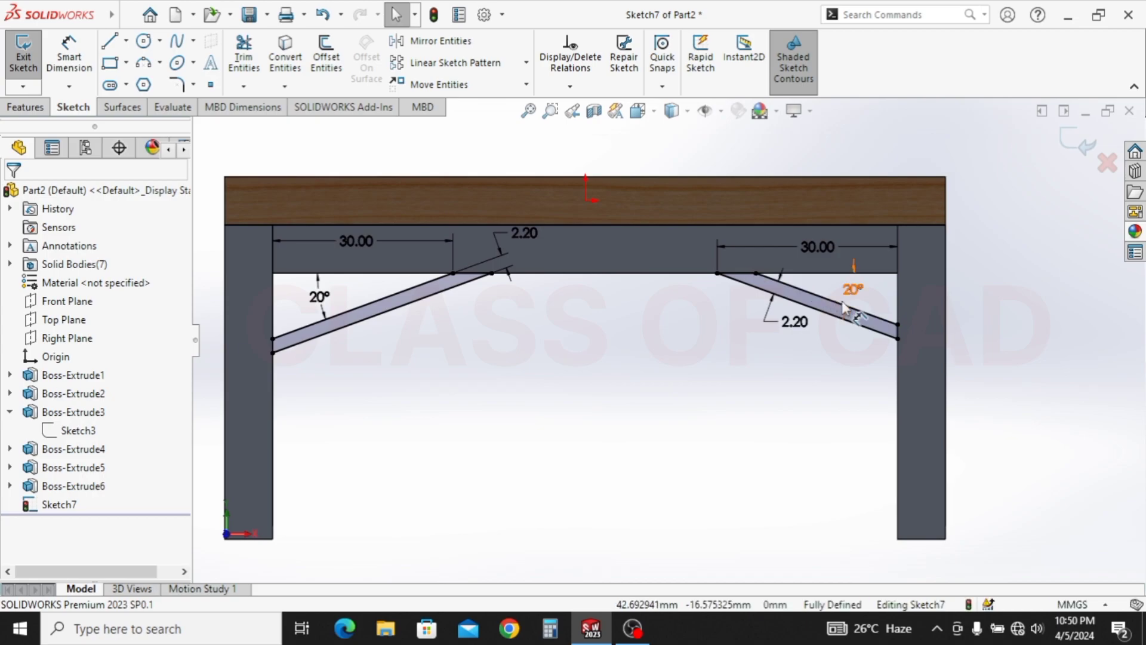
scroll(848, 310, "down", 1)
scroll(806, 311, "up", 1)
scroll(746, 296, "down", 3)
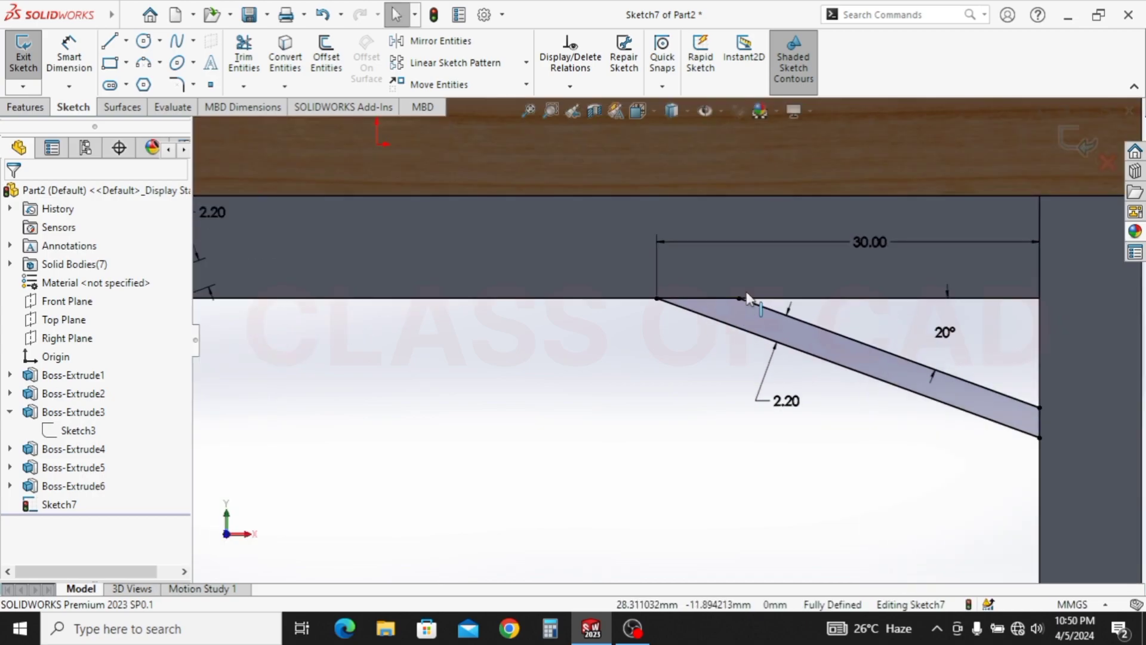
scroll(746, 297, "up", 5)
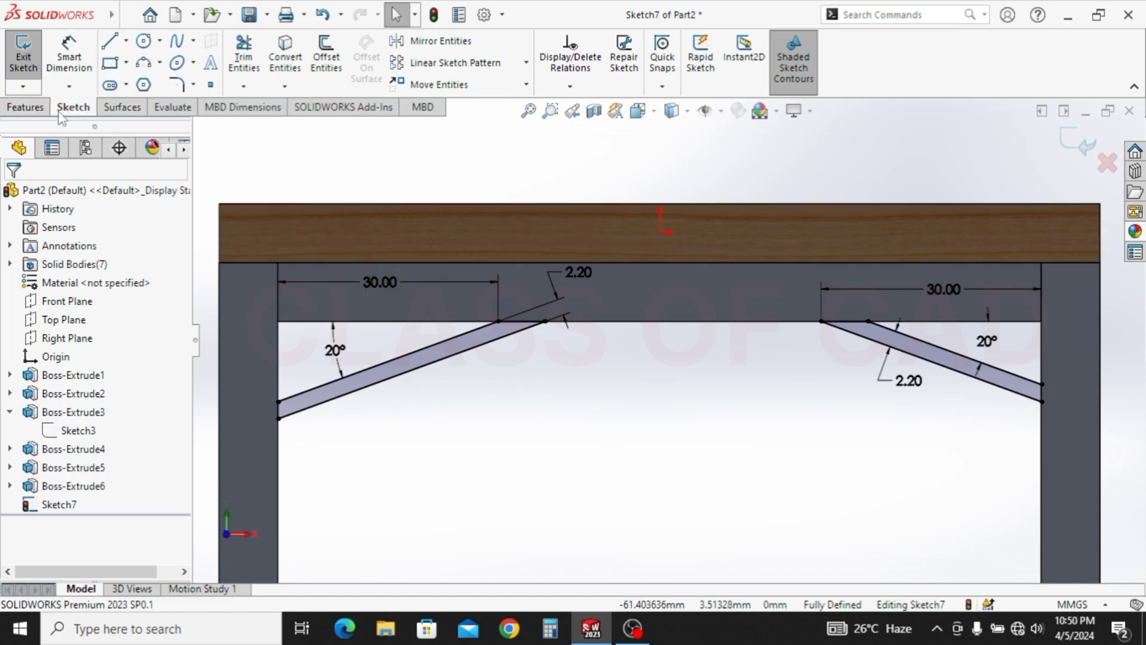
Extrude both brace profiles 2.2 mm in the reversed direction, inward under the tabletop, merging the result
left_click(29, 107)
left_click(16, 73)
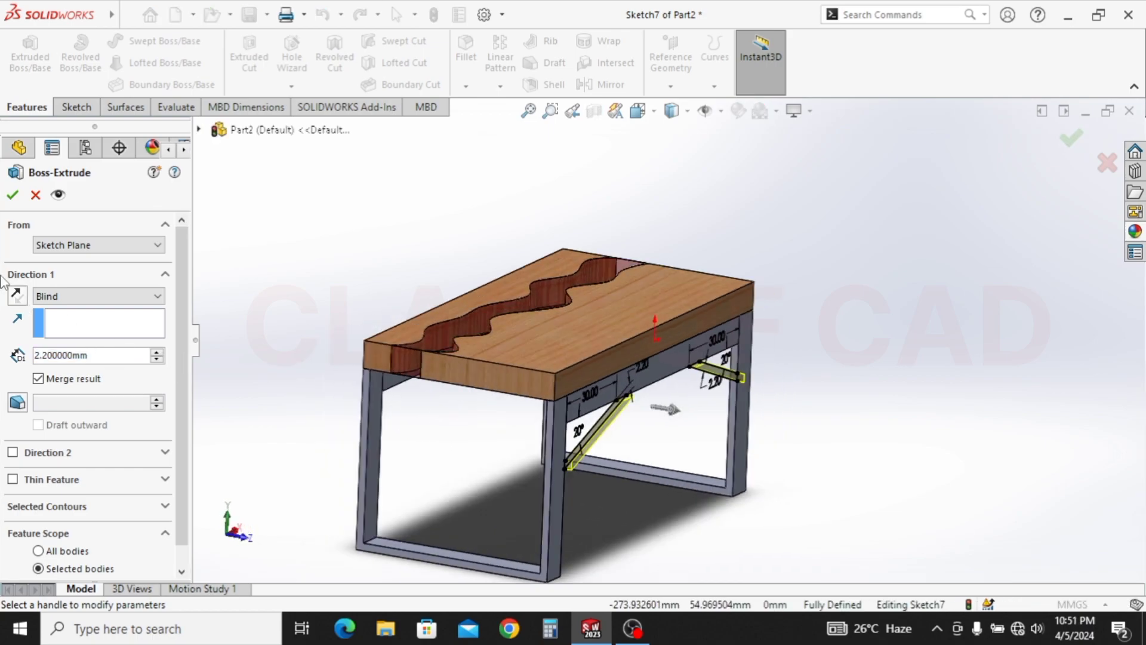
left_click(18, 295)
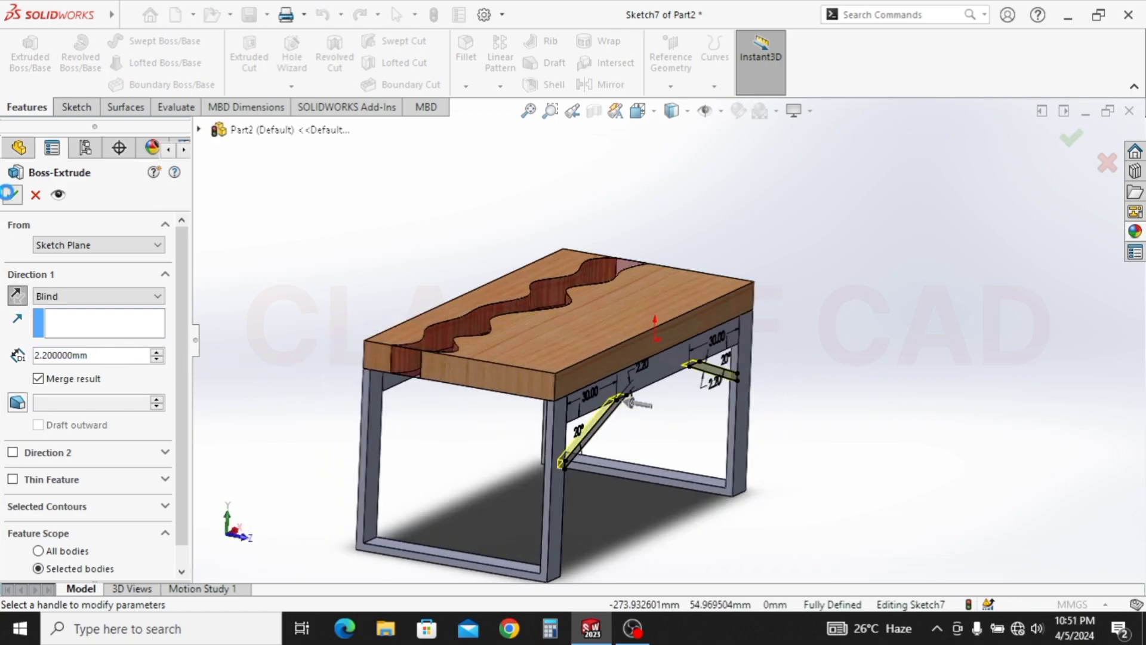
left_click(12, 195)
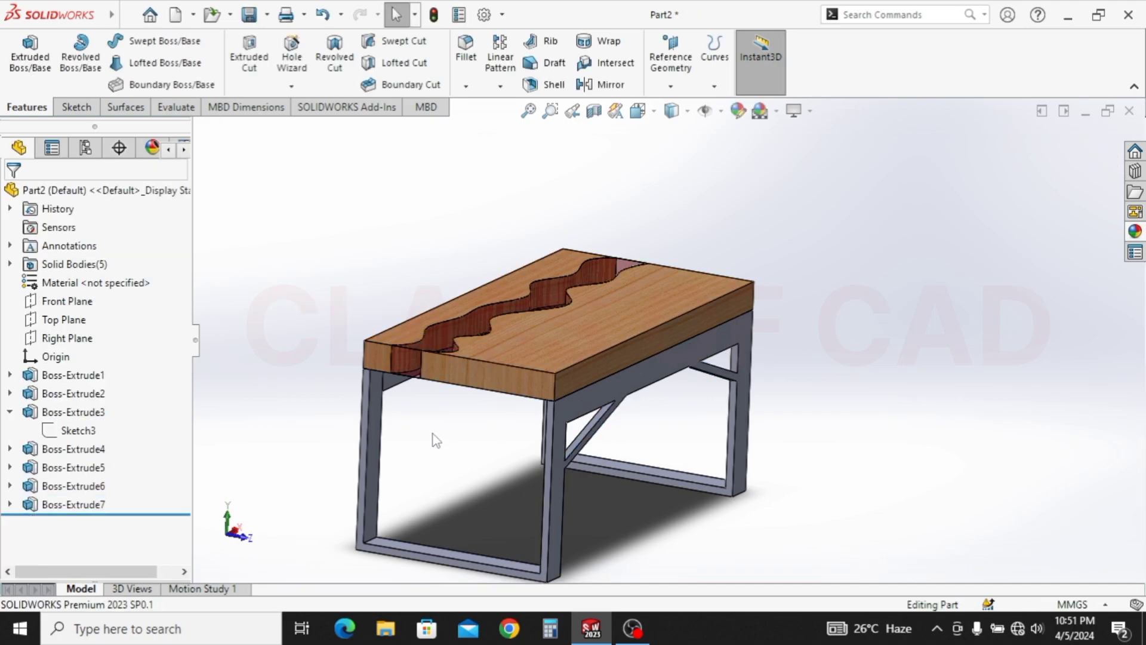
Select all the frame features, Boss-Extrude3 through Boss-Extrude7, covering the legs, crossbars, rails and diagonal braces
left_click(84, 450)
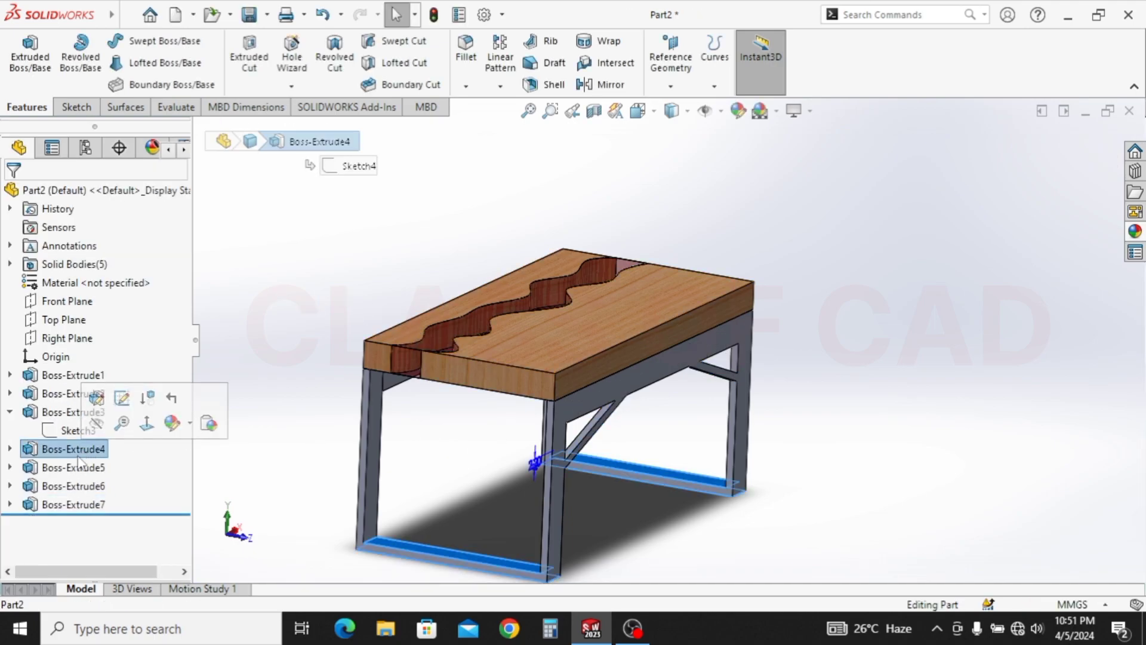
left_click(80, 505, "ctrl")
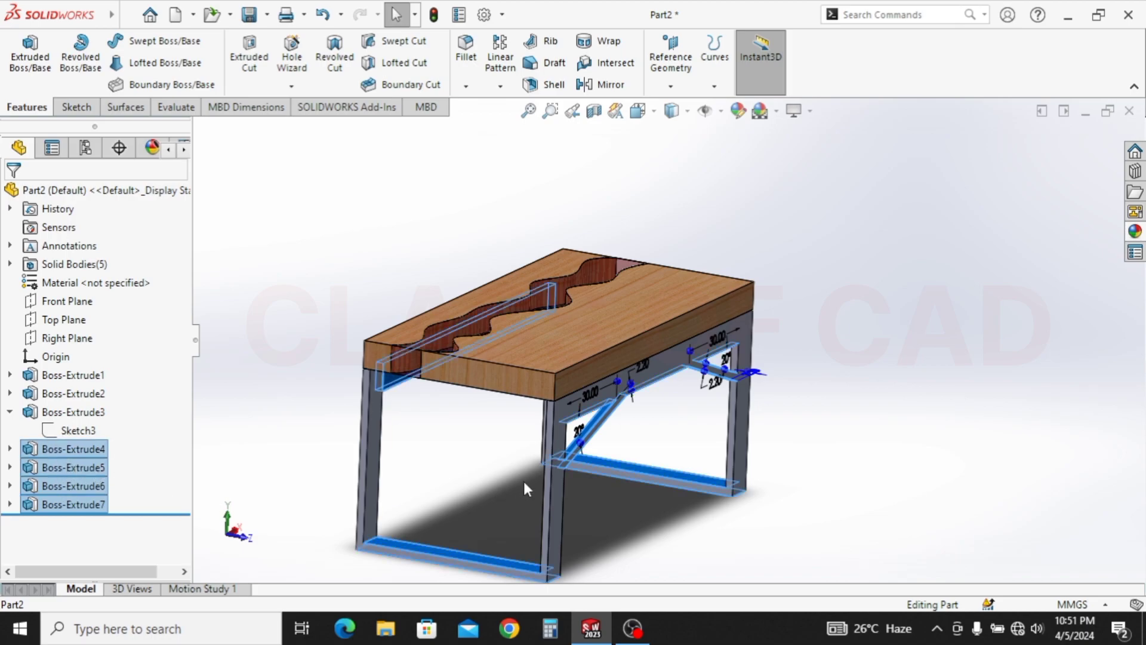
left_click(60, 412, "ctrl")
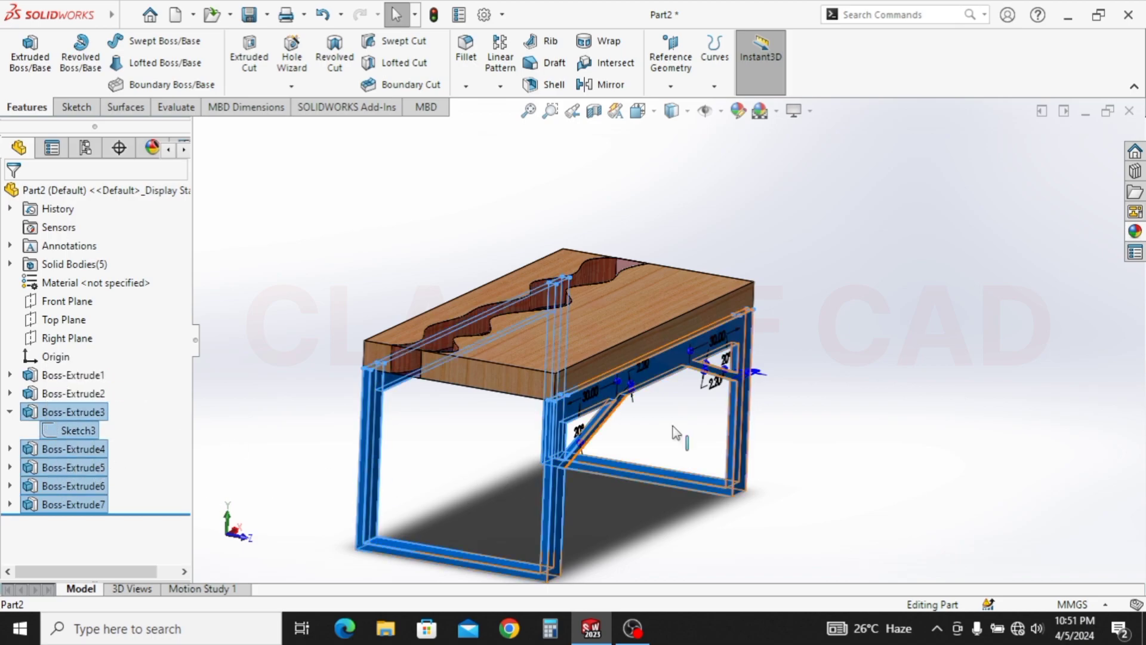
Browse the appearance library's wood, rubber, metal, organic and solid categories for a frame finish
left_click(1135, 232)
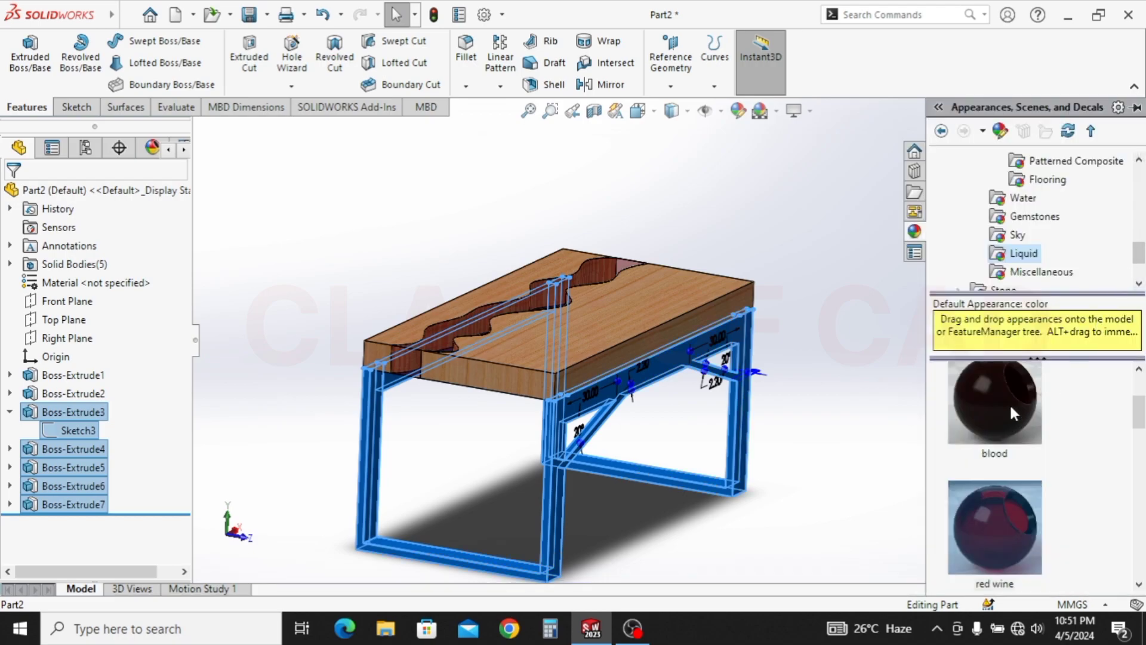
scroll(1030, 227, "up", 4)
left_click(1037, 198)
left_click(1042, 216)
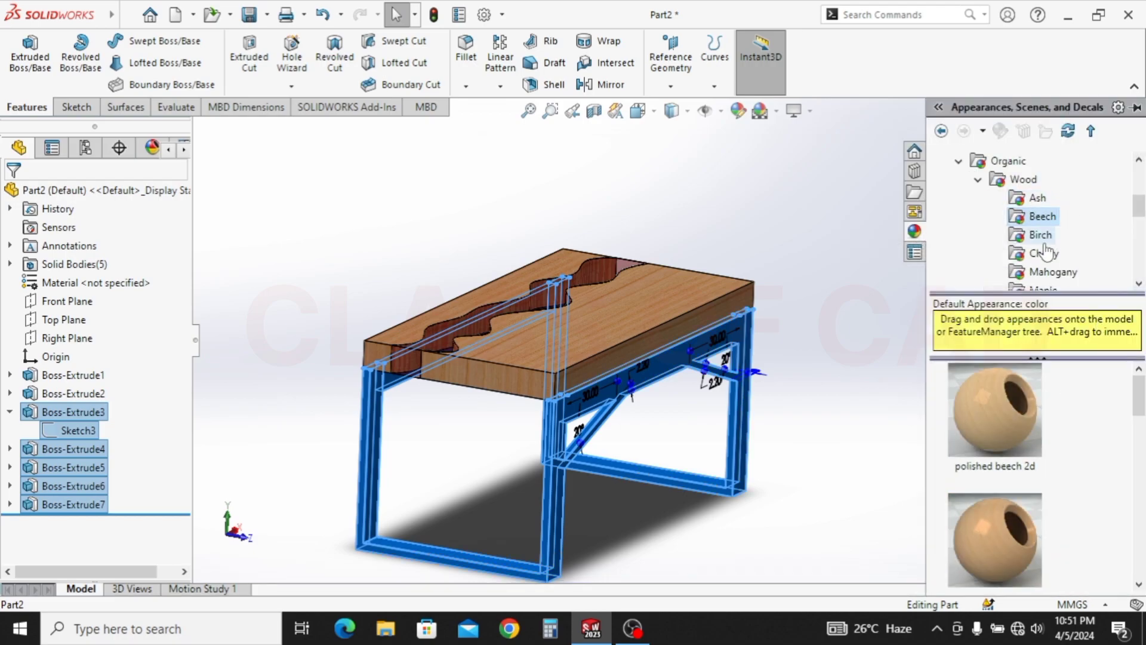
scroll(1039, 245, "up", 5)
left_click(1008, 217)
left_click(1008, 235)
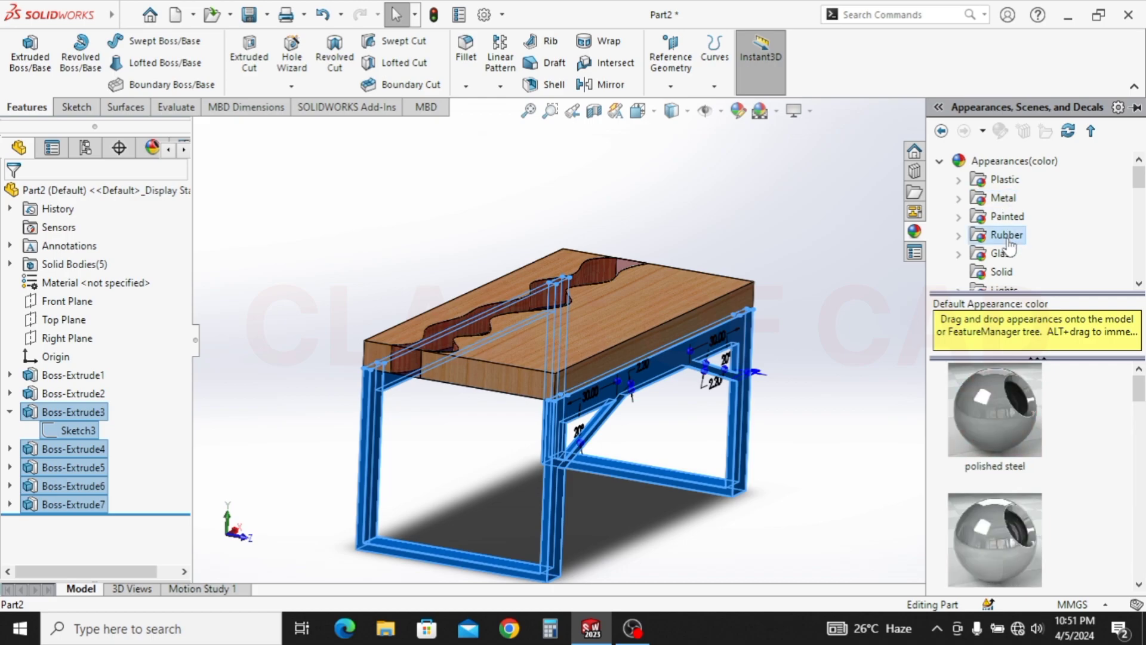
left_click(1003, 199)
scroll(994, 203, "down", 2)
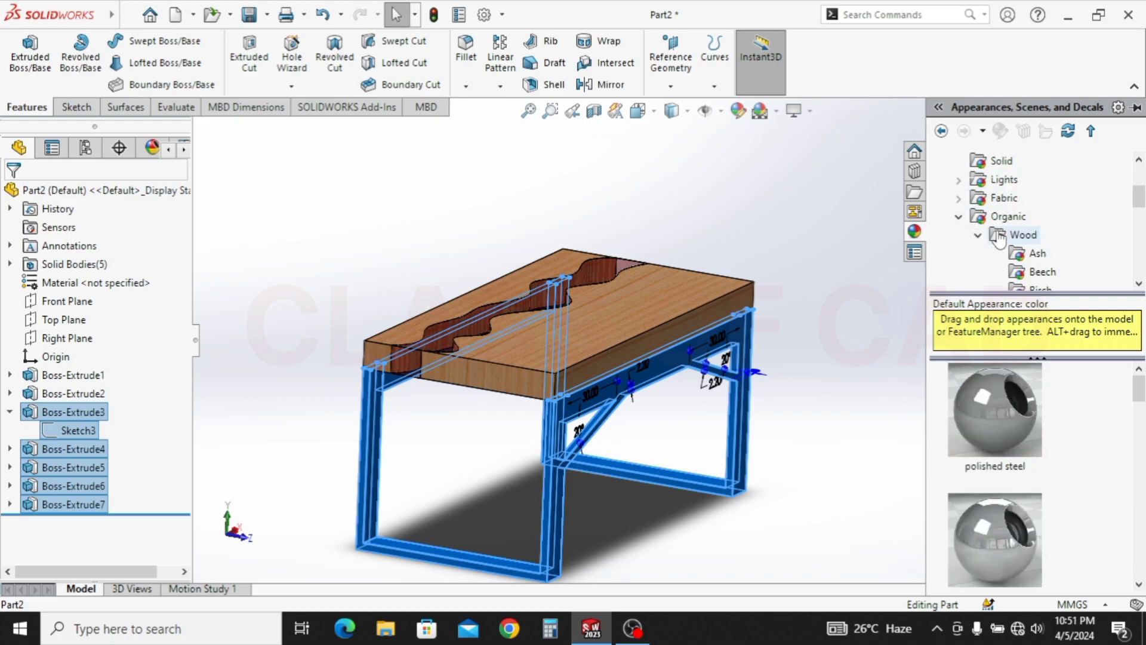
left_click(1008, 217)
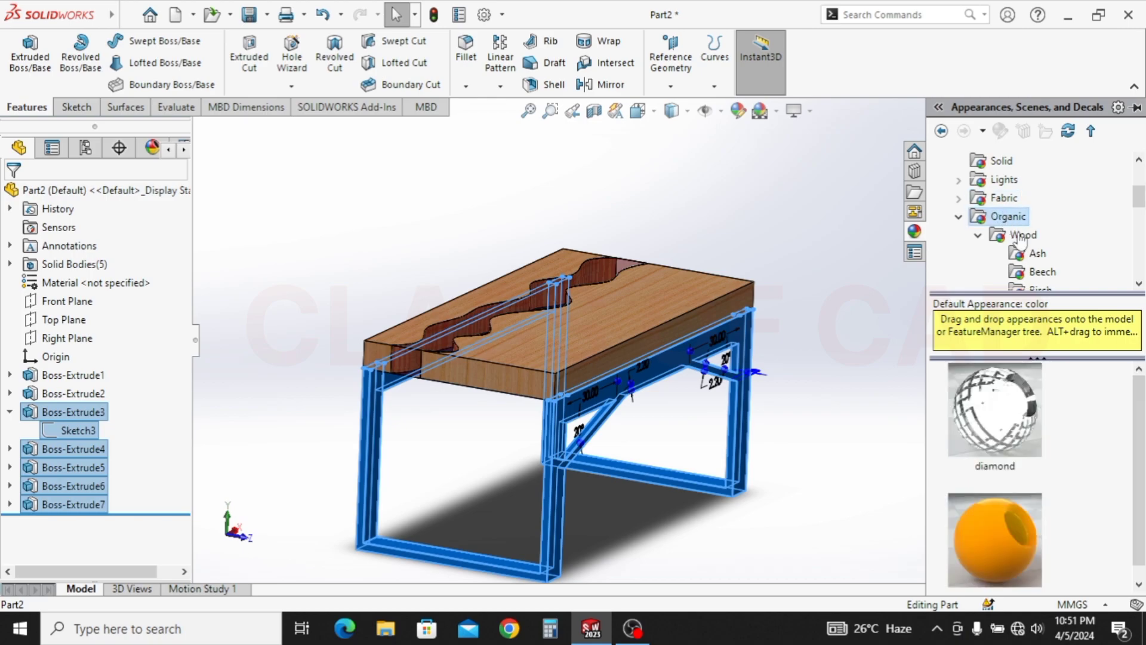
scroll(1014, 413, "down", 1)
left_click(988, 181)
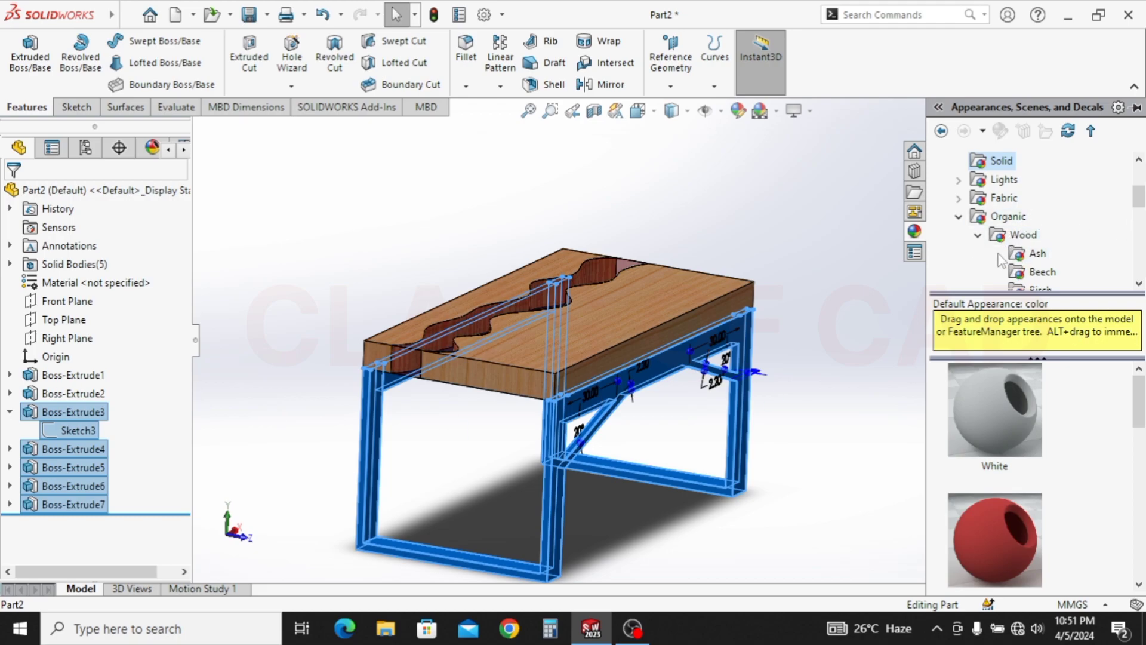
Apply a near-black dark grey from the standard colour swatch to the selected frame features and show the table in isometric view
right_click(72, 515)
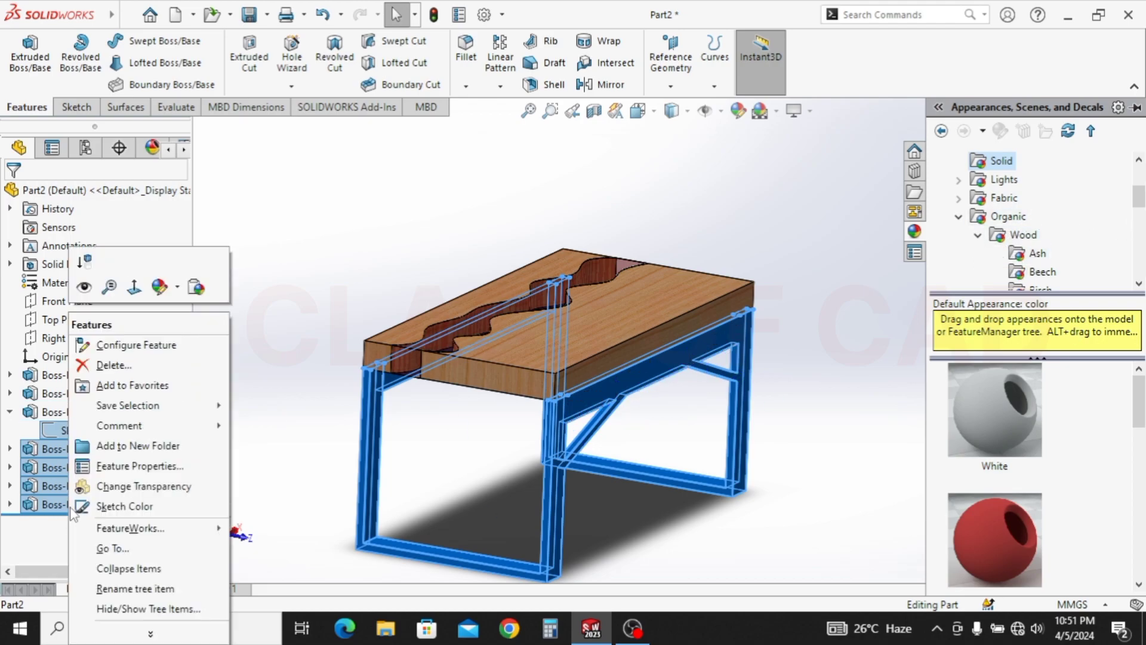
left_click(157, 292)
left_click(186, 331)
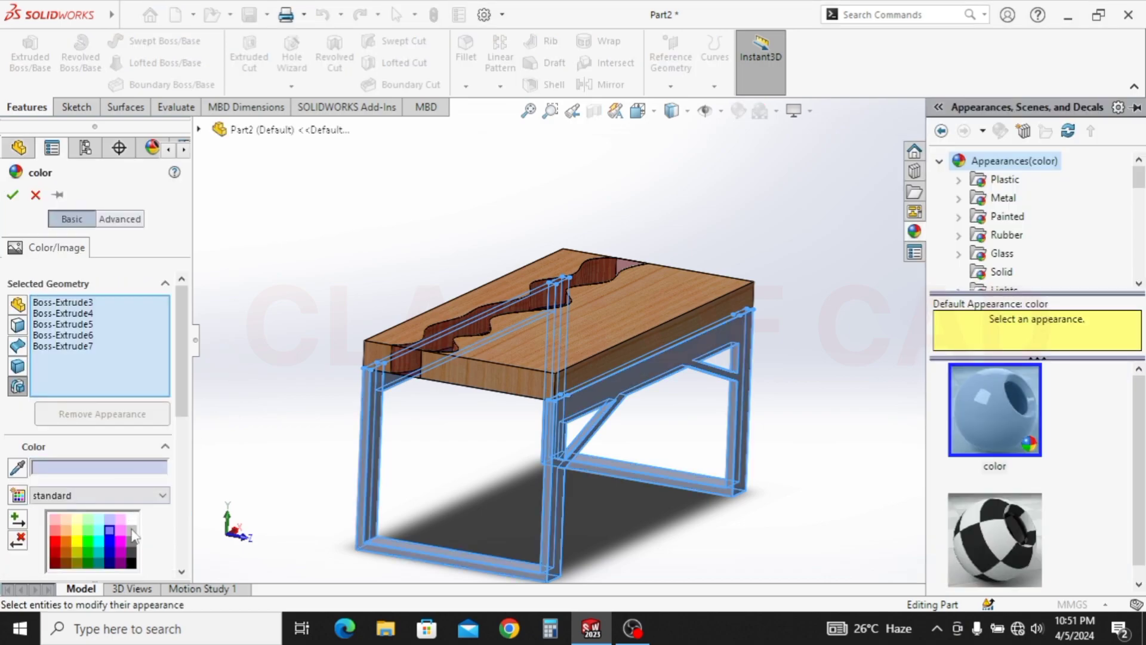
left_click(131, 556)
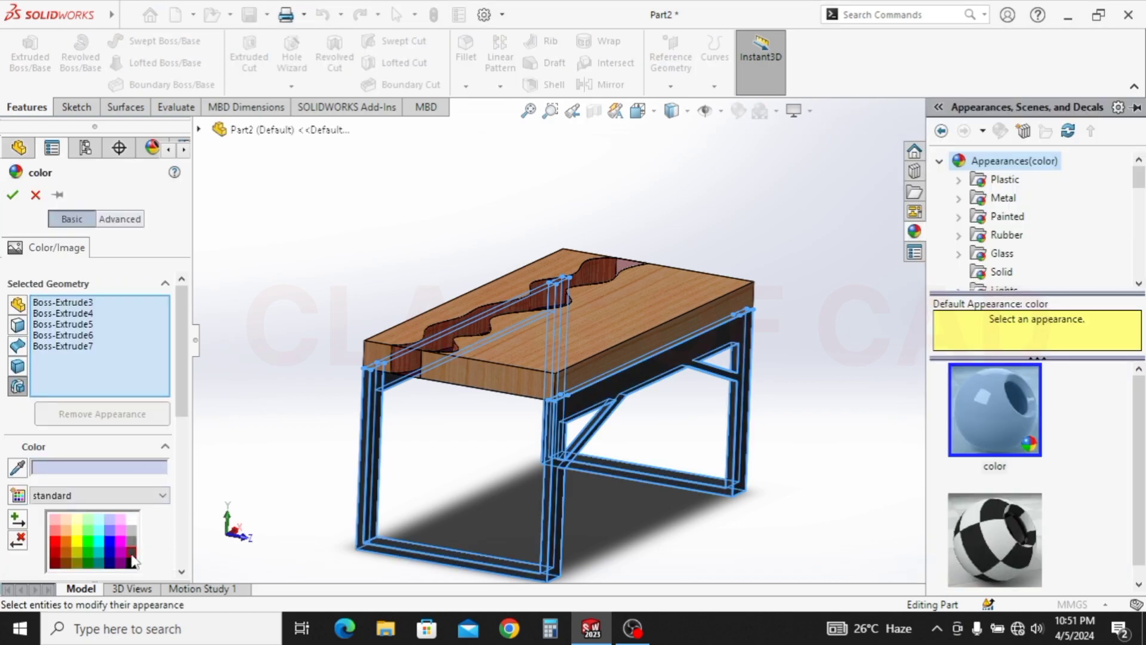
left_click(12, 196)
middle_click_drag(587, 417, 560, 449)
key("ctrl+7")
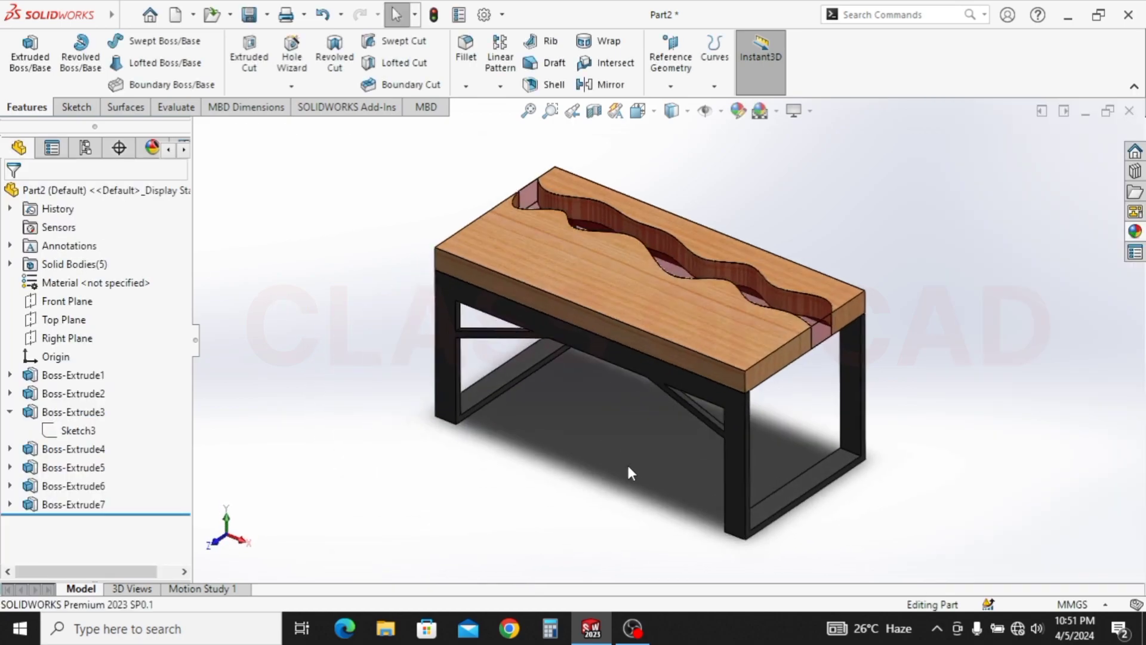
middle_click_drag(607, 448, 541, 492, "ctrl")
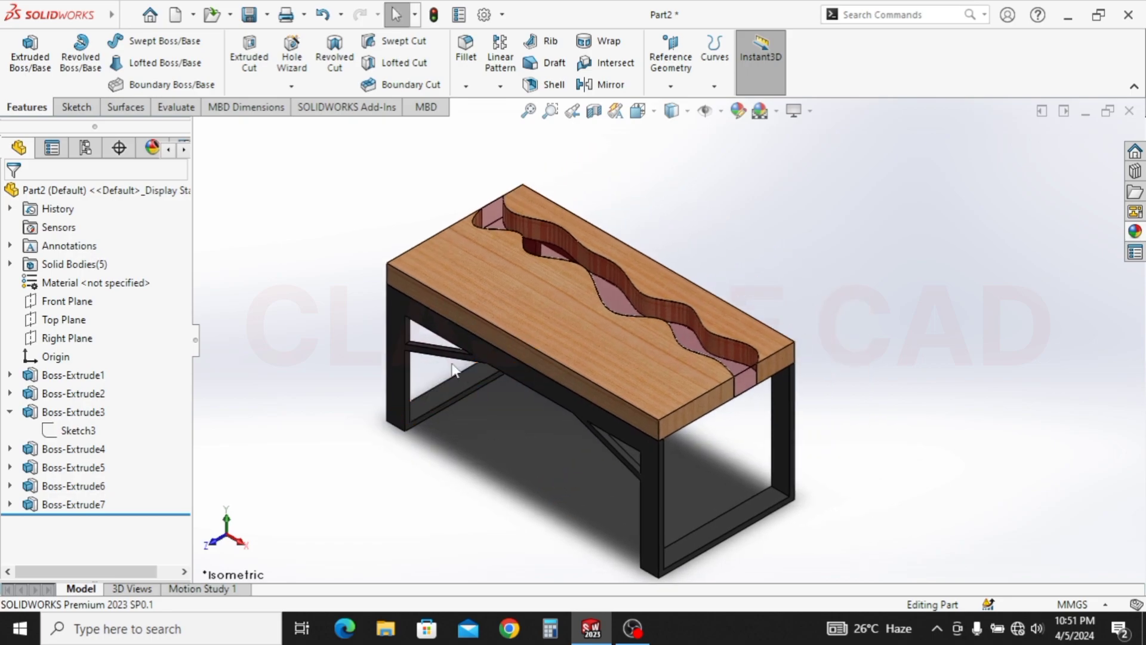